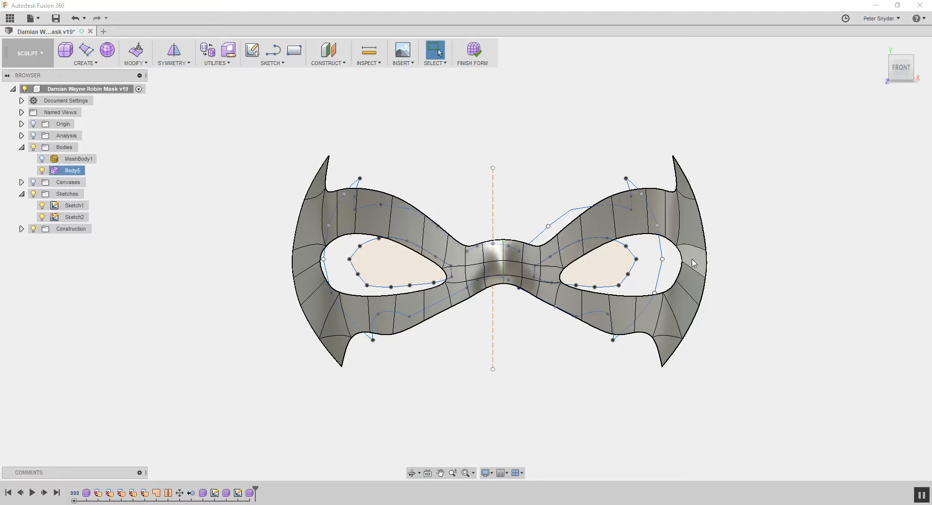
Examine the mask body from the front, both sides and slightly above, comparing it with the sketches behind it
left_click(901, 71)
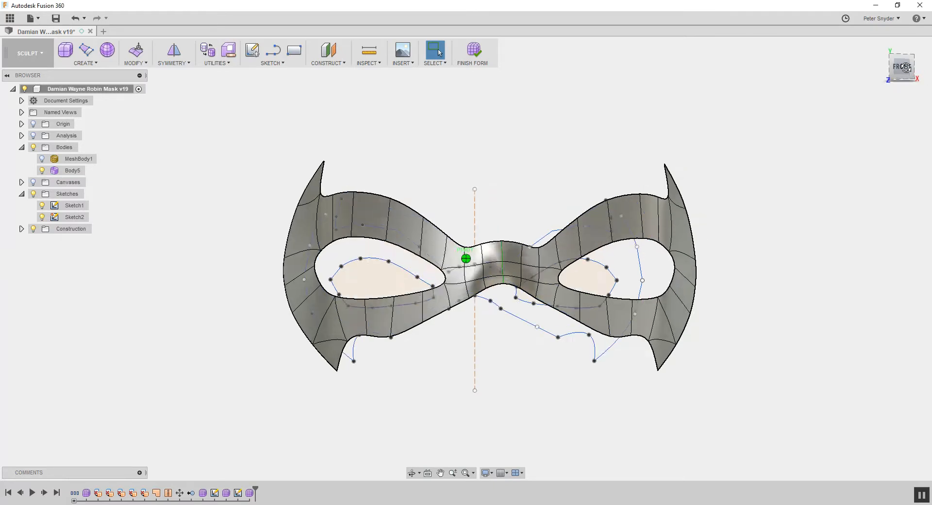
mouse_move(465, 259)
middle_mouse_down("shift")
mouse_move(384, 262)
mouse_move(485, 272)
mouse_move(583, 223)
middle_mouse_up("shift")
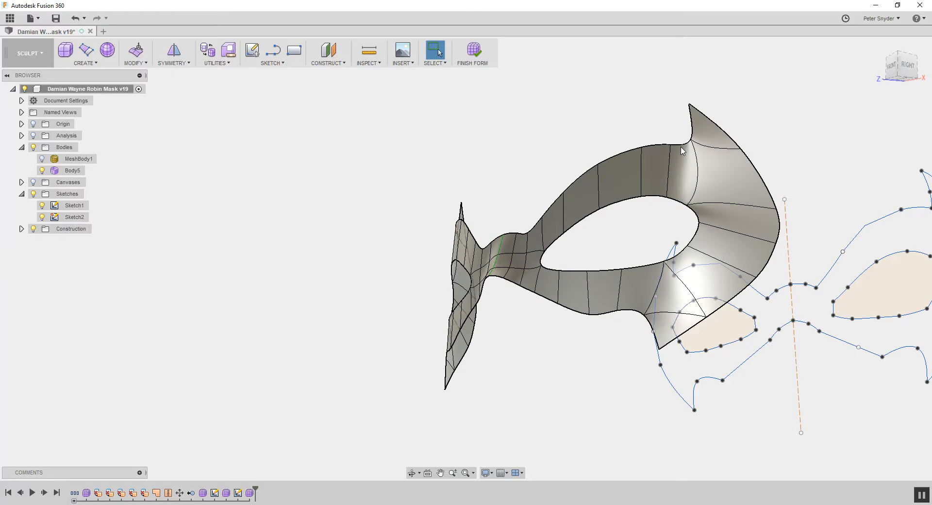
left_click(892, 73)
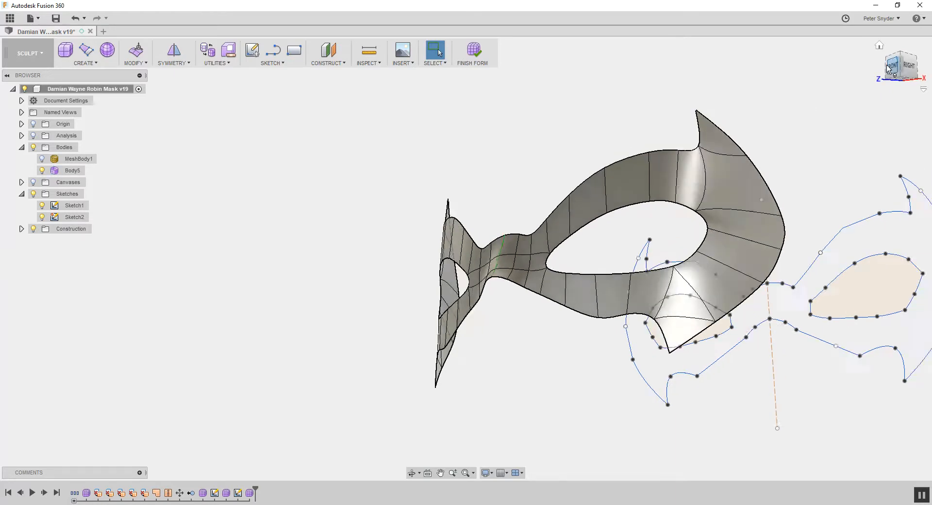
left_click_drag(900, 73, 461, 185)
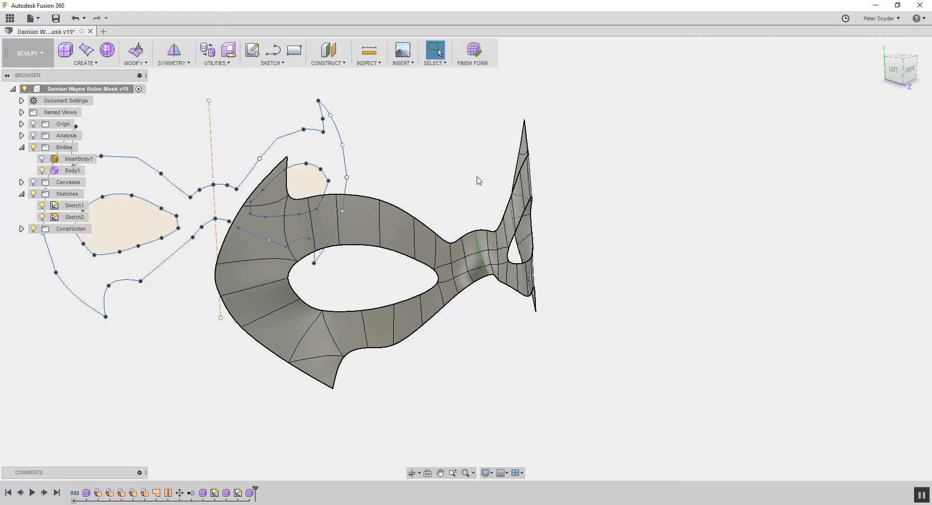
left_click(909, 74)
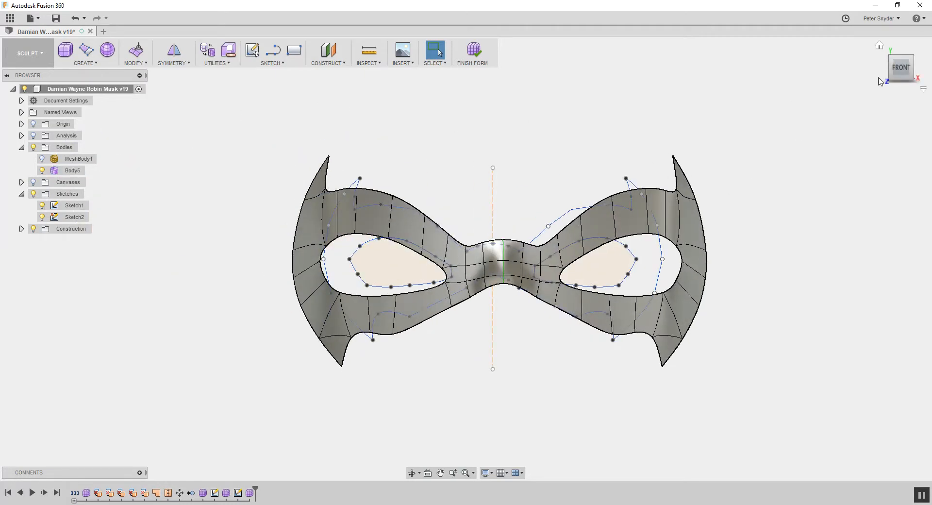
left_click_drag(905, 69, 359, 243)
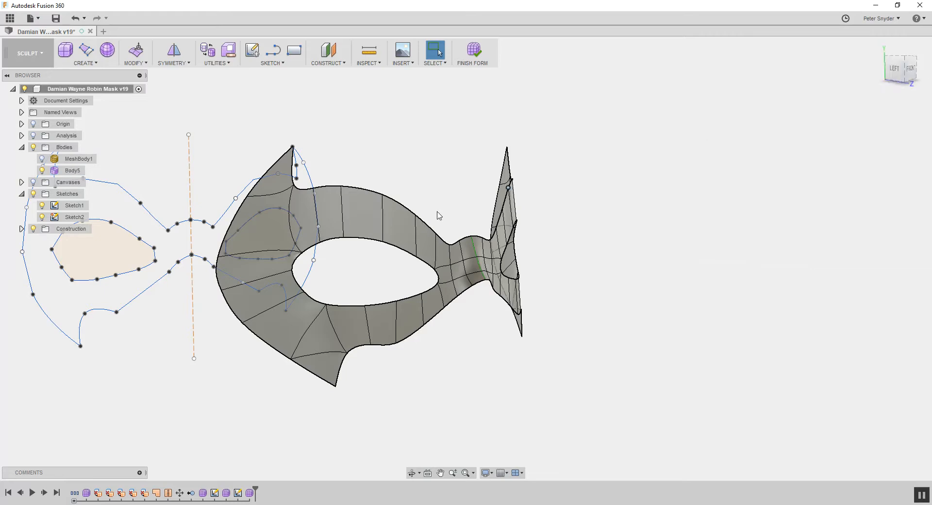
left_click(910, 70)
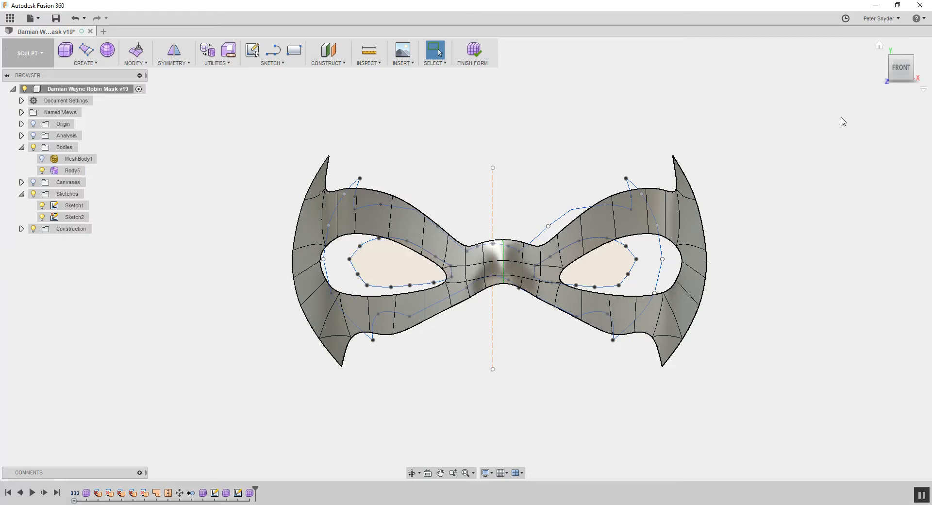
left_click(897, 77)
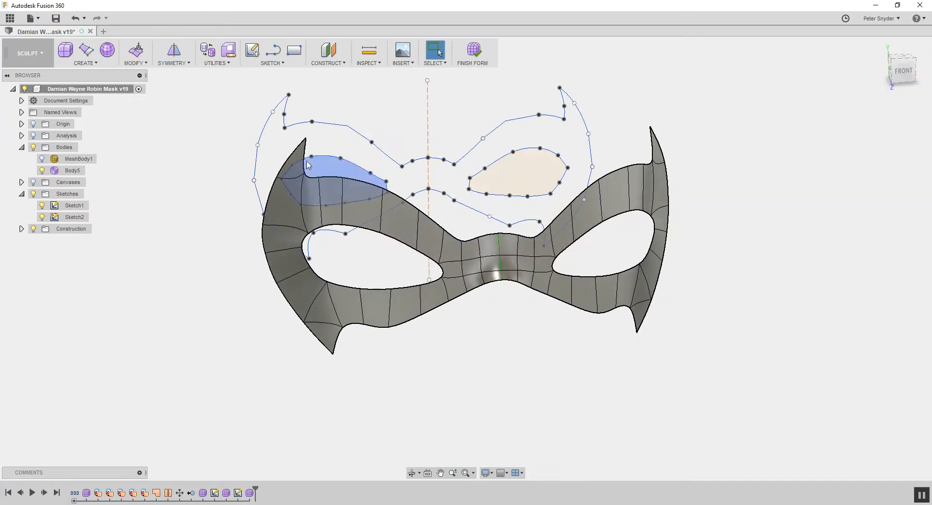
Hide all the sketches and show the head mesh MeshBody1 together with the mask
left_click(34, 195)
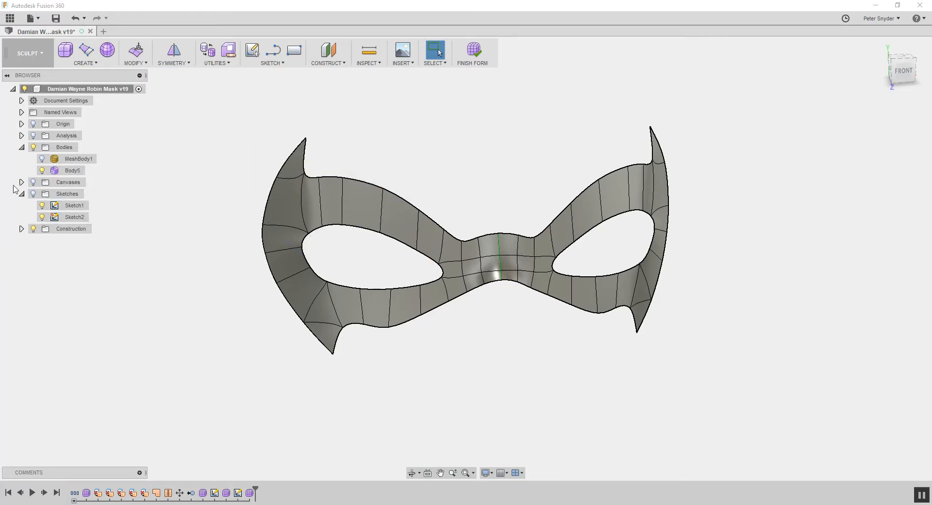
left_click(912, 75)
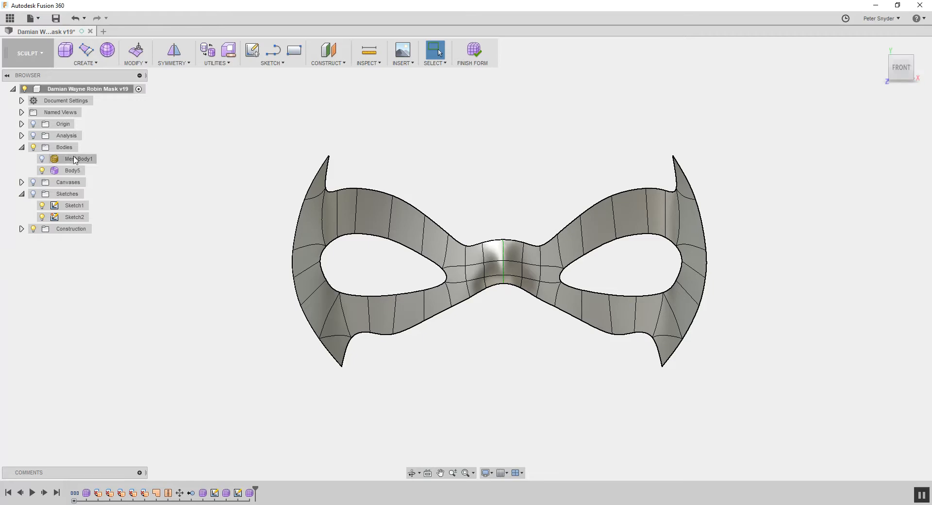
left_click(42, 159)
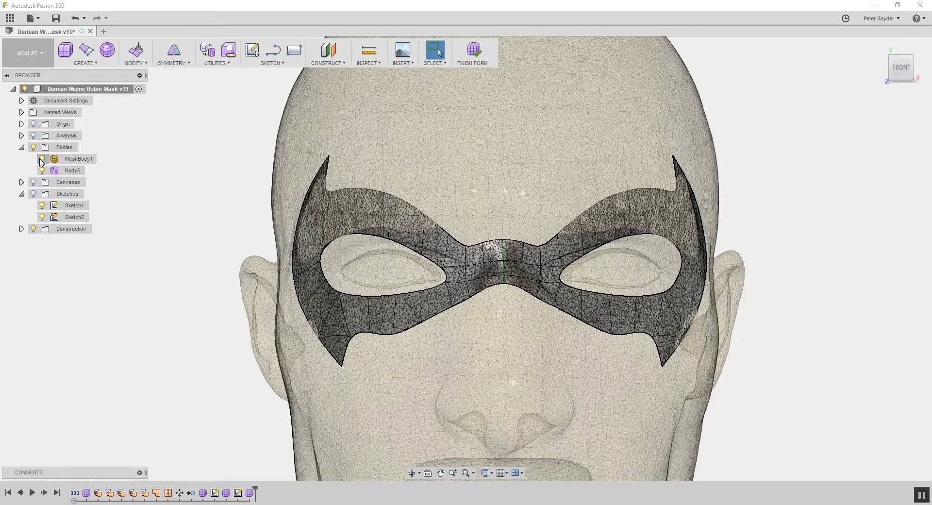
scroll(343, 171, "down", 2)
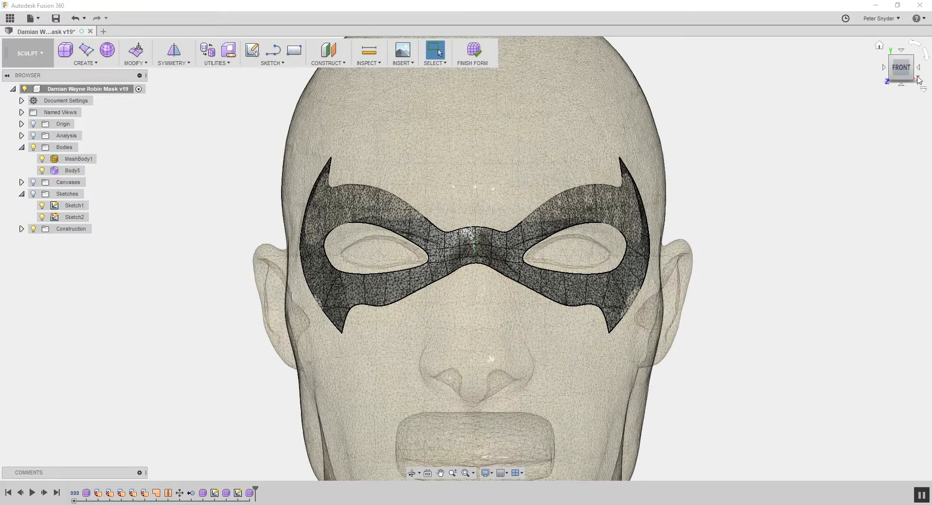
left_click(42, 159)
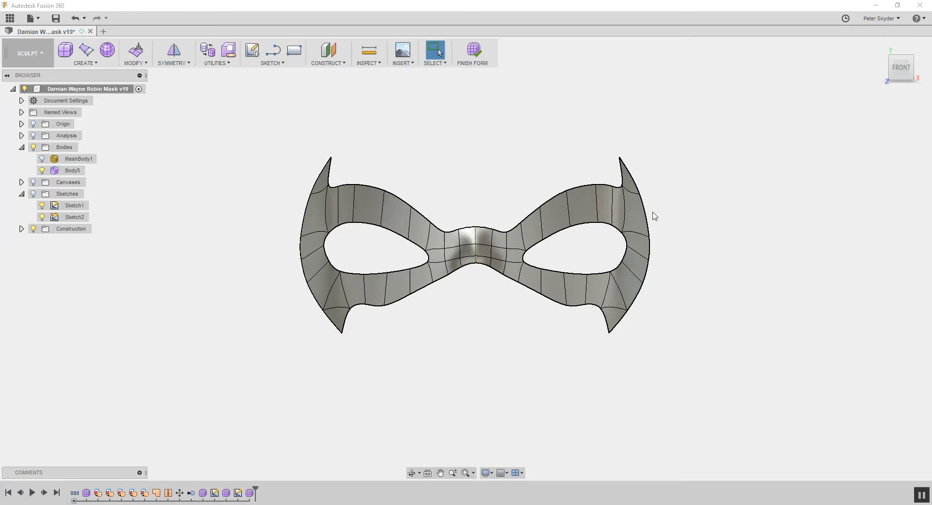
left_click(42, 159)
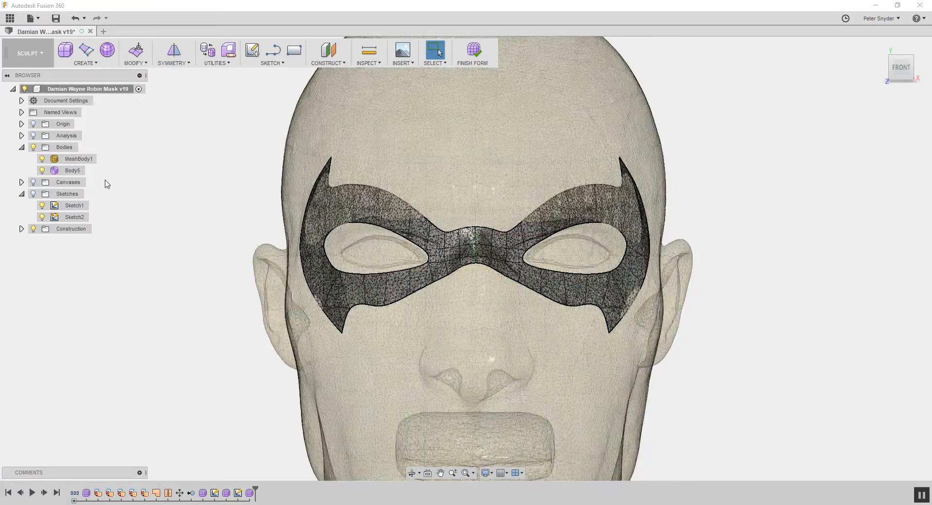
Examine how the mask fits against the head mesh from below, from the side and up close
left_click_drag(905, 72, 847, 93)
scroll(411, 289, "up", 4)
scroll(411, 290, "up", 2)
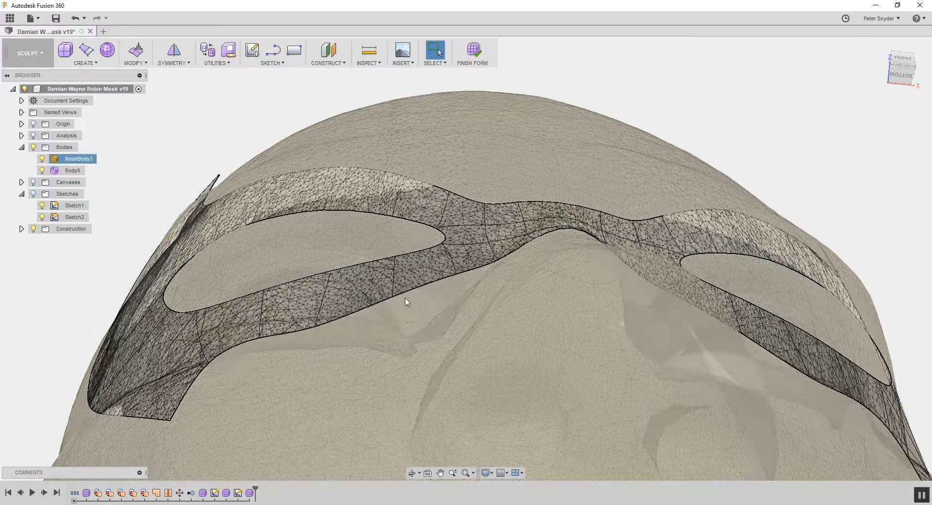
scroll(407, 295, "down", 6)
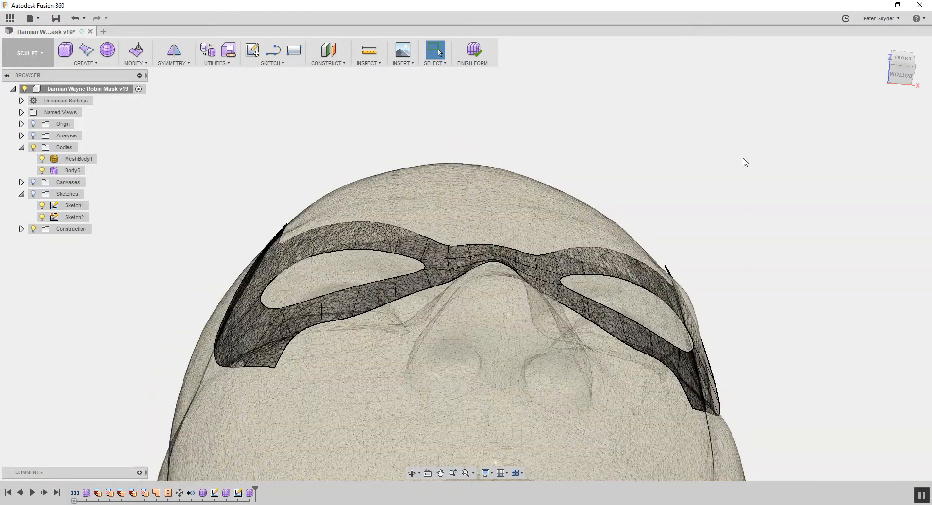
left_click_drag(904, 87, 880, 83)
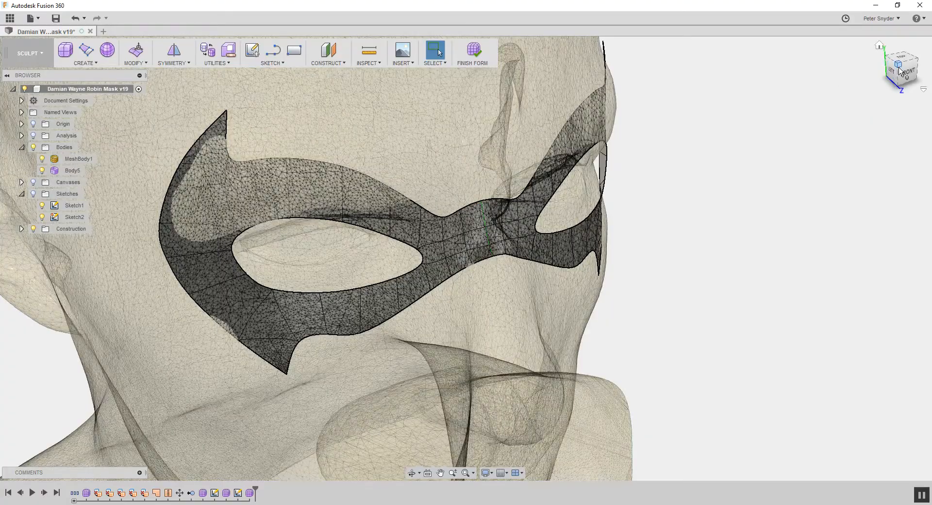
left_click_drag(905, 75, 878, 38)
scroll(249, 115, "down", 2)
left_click_drag(905, 70, 905, 71)
Start Edit Form in world coordinate space and select the vertex on the mask's upper edge beside the spike, on the negative X side
key("Escape")
left_click(139, 67)
left_click(139, 76)
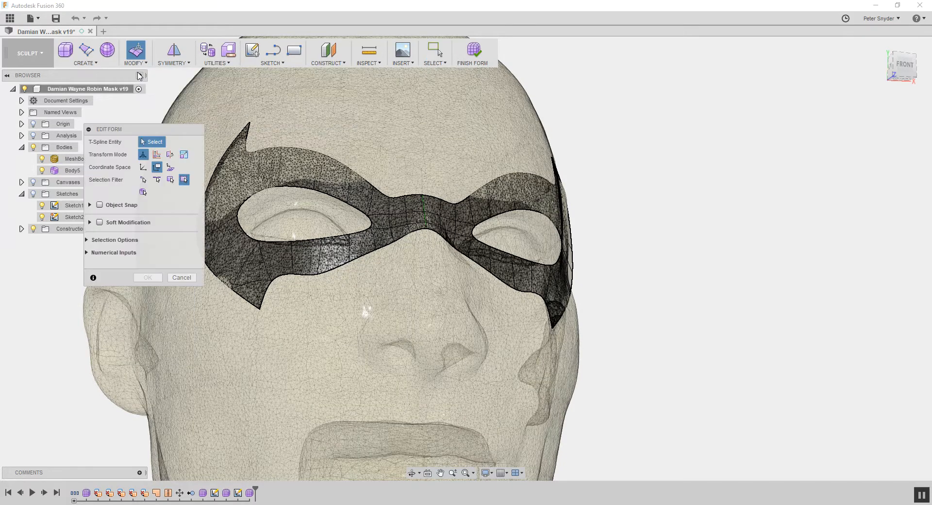
left_click(905, 68)
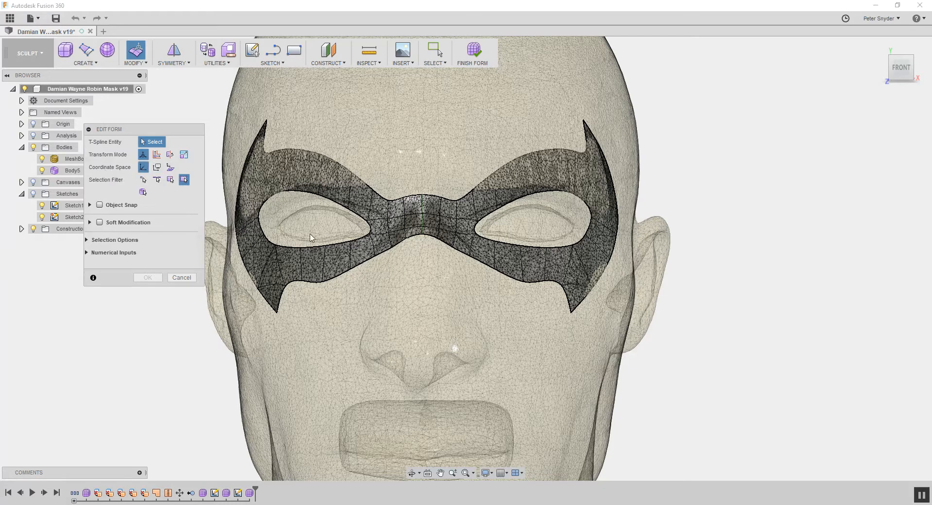
scroll(324, 229, "down", 2)
middle_click_drag(311, 225, 370, 232)
scroll(362, 198, "up", 3)
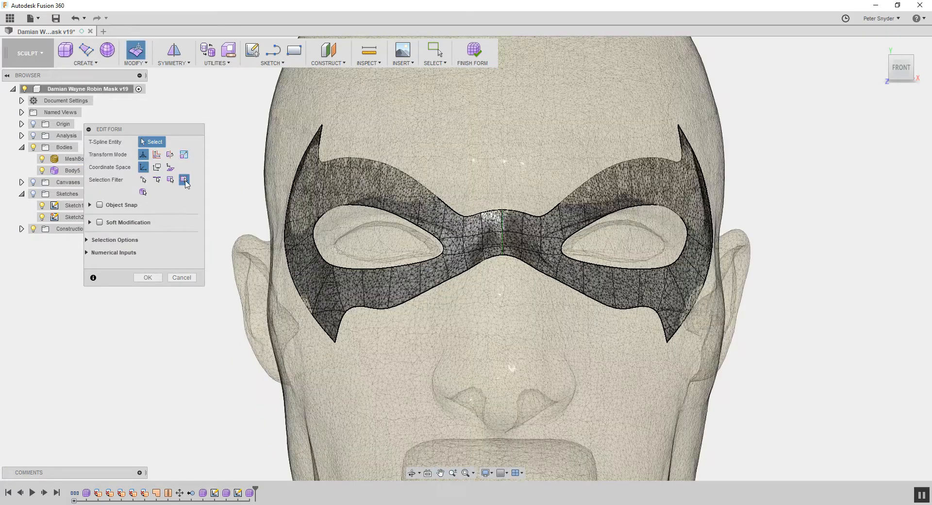
left_click(144, 180)
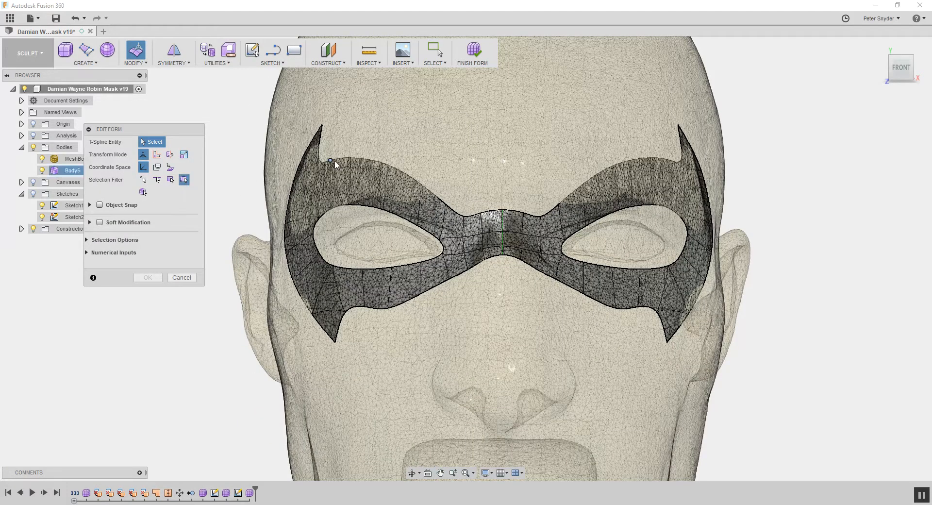
left_click(350, 159)
scroll(351, 160, "down", 2)
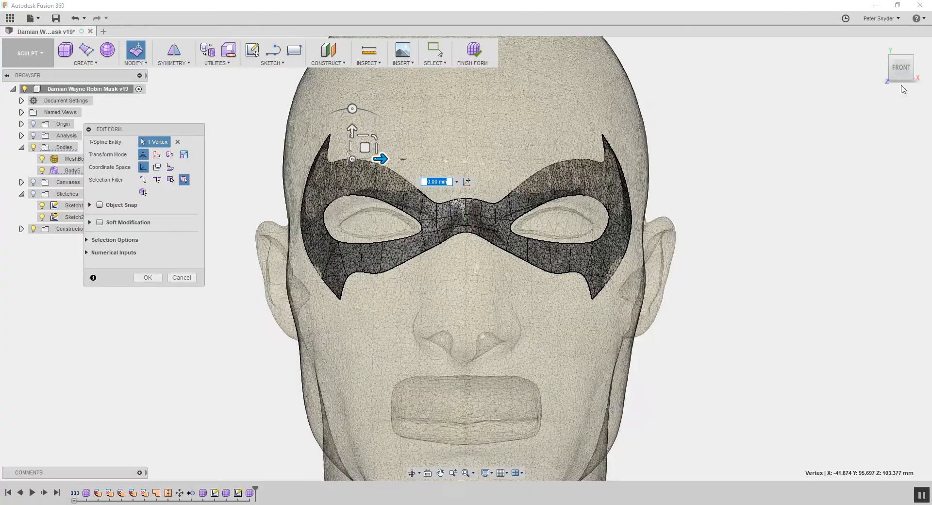
mouse_move(900, 76)
left_mouse_down()
mouse_move(910, 77)
mouse_move(904, 59)
mouse_move(884, 70)
mouse_move(907, 78)
mouse_move(906, 61)
mouse_move(886, 63)
mouse_move(897, 78)
mouse_move(901, 71)
left_mouse_up()
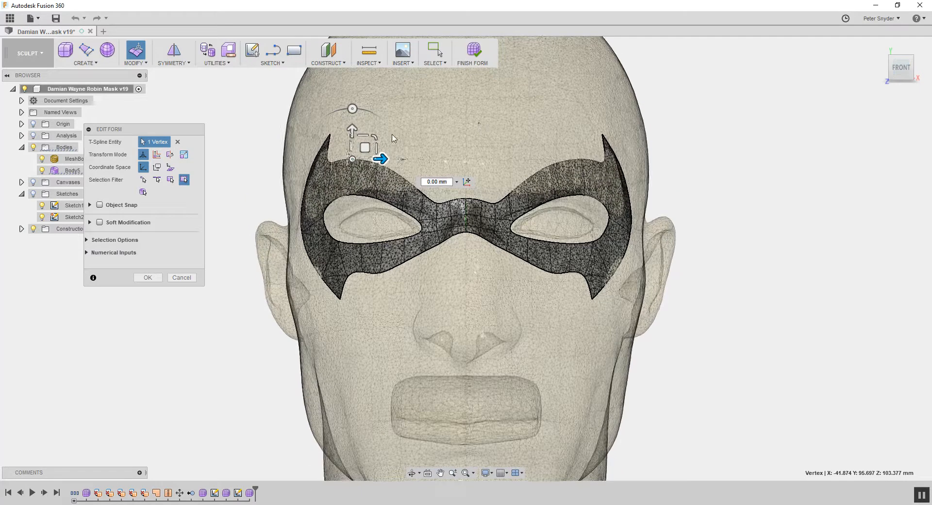
scroll(235, 179, "down", 1)
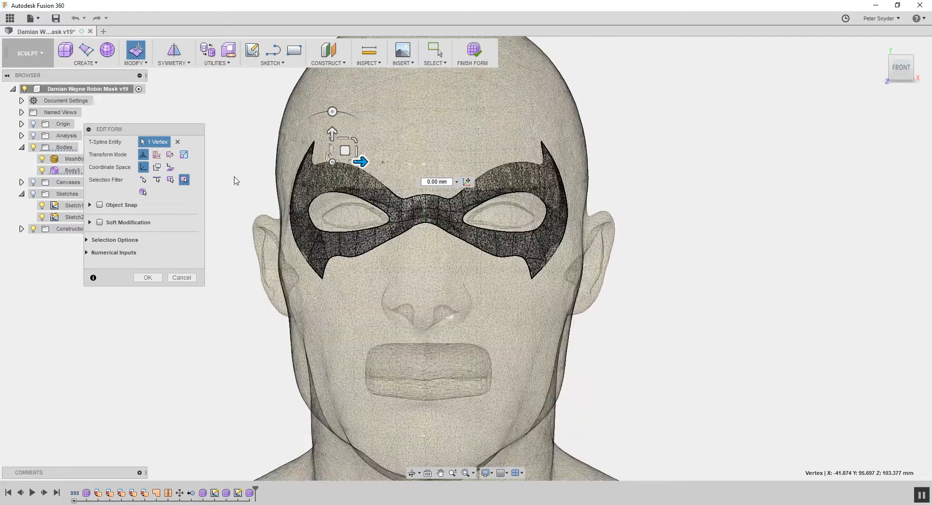
Switch the manipulator to view coordinate space and examine its axes on the selected vertex from several angles
left_click(157, 168)
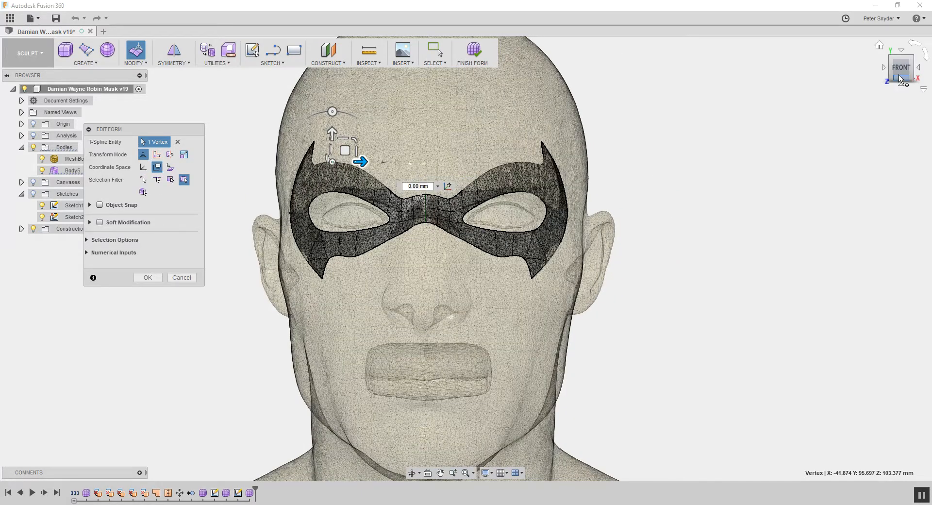
mouse_move(907, 72)
left_mouse_down()
mouse_move(926, 74)
mouse_move(926, 95)
mouse_move(929, 84)
left_mouse_up()
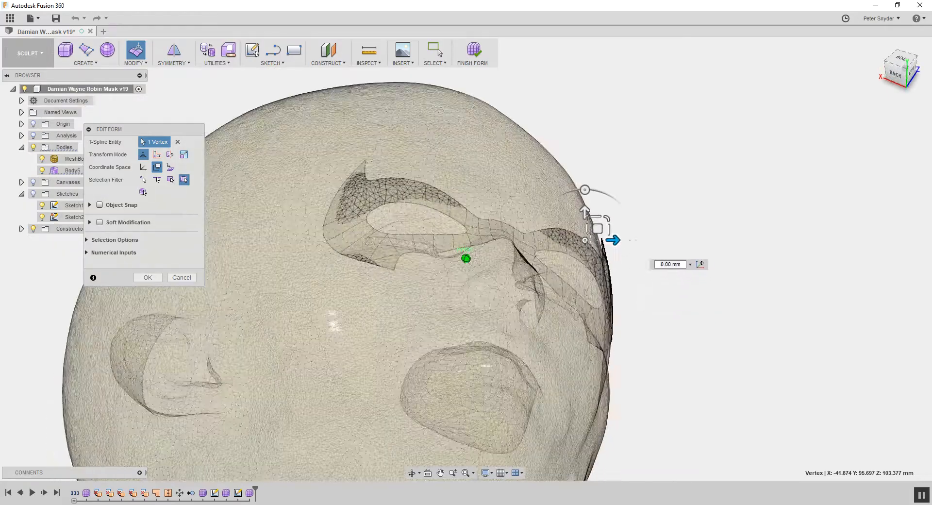
left_click(901, 59)
left_click(880, 46)
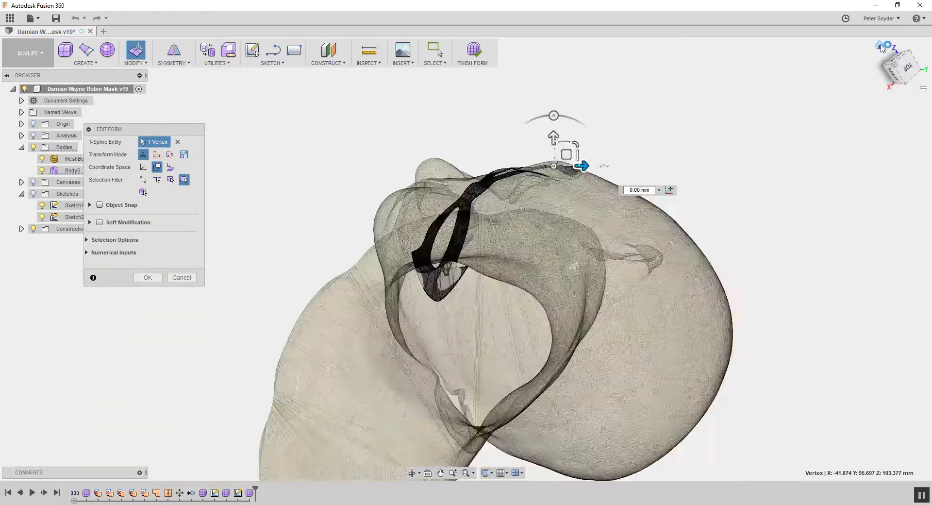
left_click(893, 73)
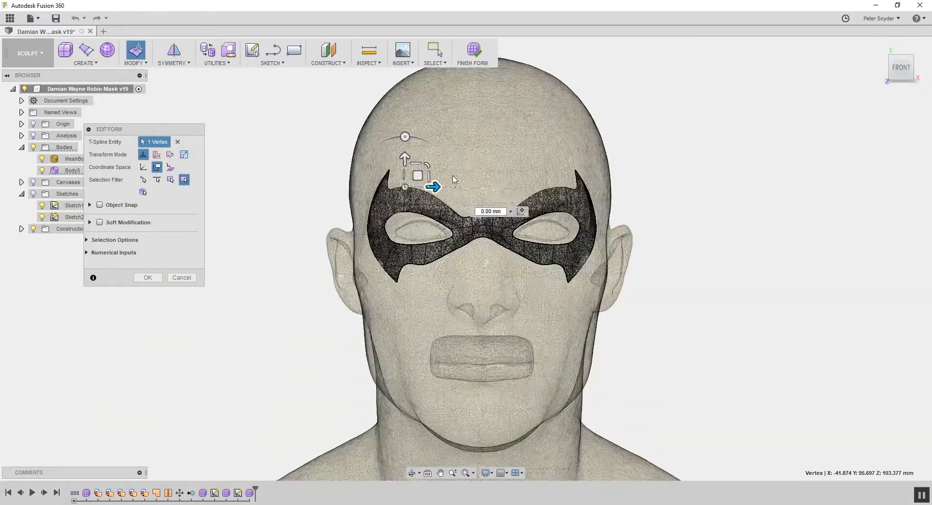
scroll(217, 178, "down", 2)
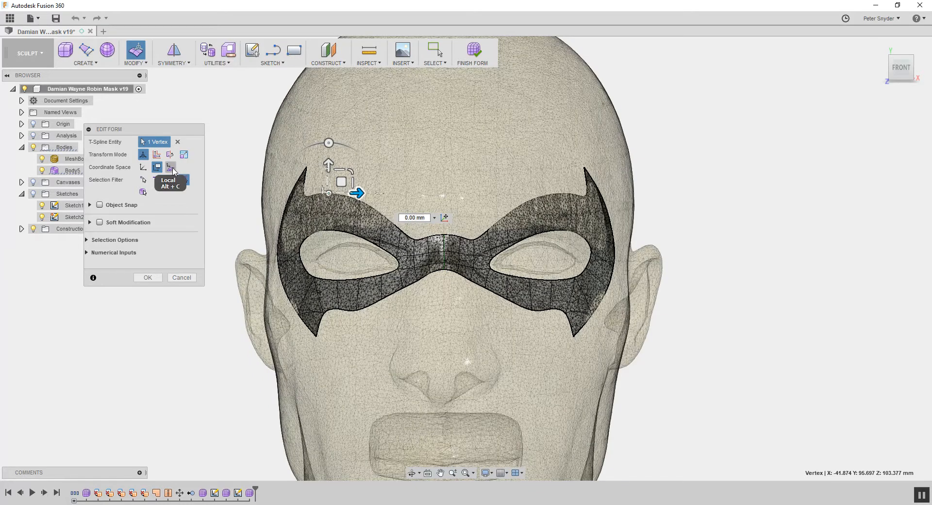
Try the local coordinate space on the selected vertex and set the manipulator back to world space
left_click(171, 167)
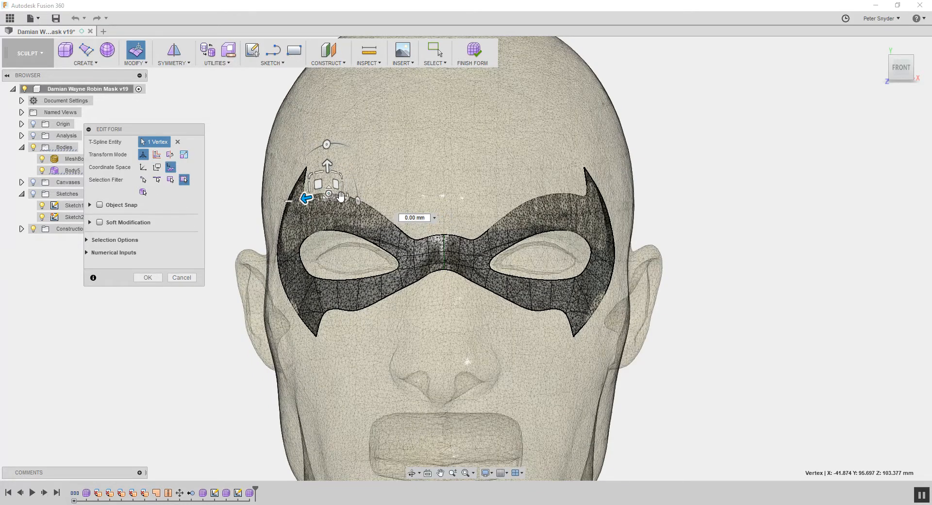
left_click_drag(930, 83, 887, 84)
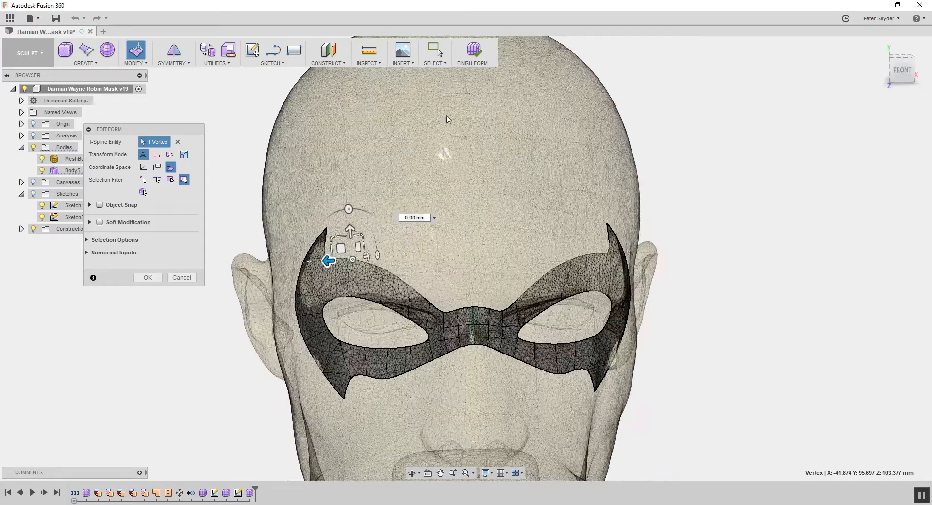
left_click(157, 167)
left_click(144, 169)
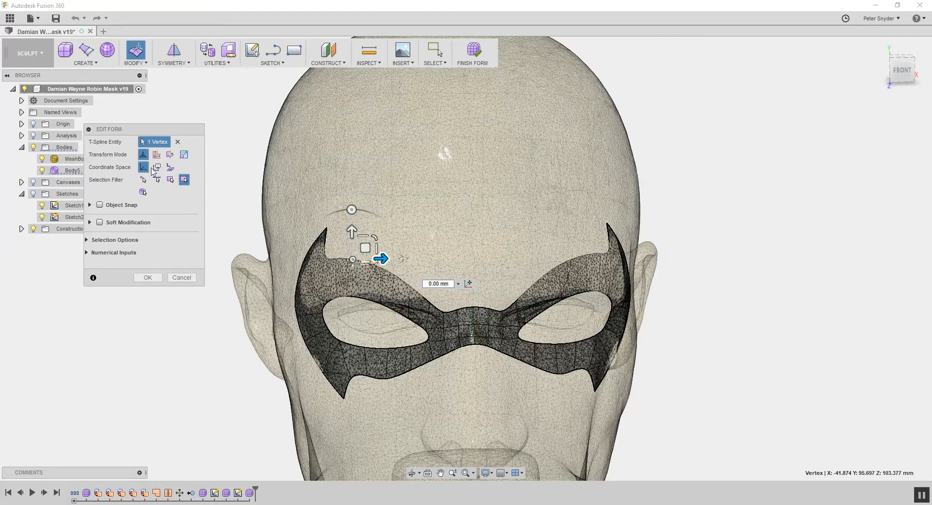
scroll(718, 136, "down", 2)
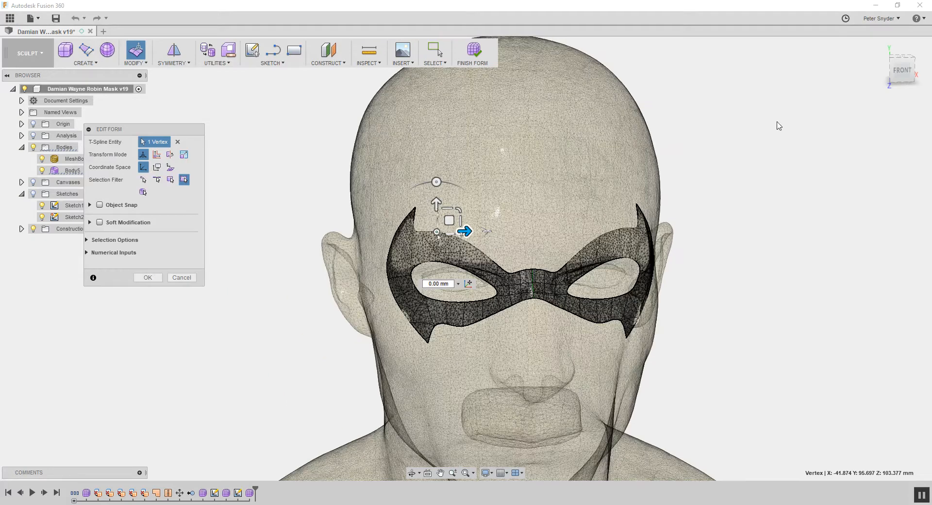
left_click(901, 71)
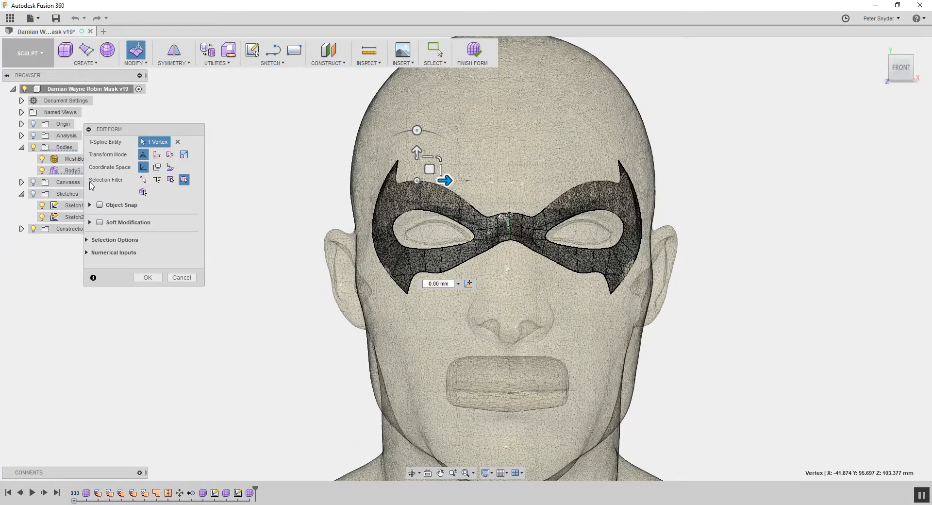
Restrict the Edit Form selection filter to vertices so the mask's control points can be picked
left_click(142, 180)
scroll(440, 200, "up", 3)
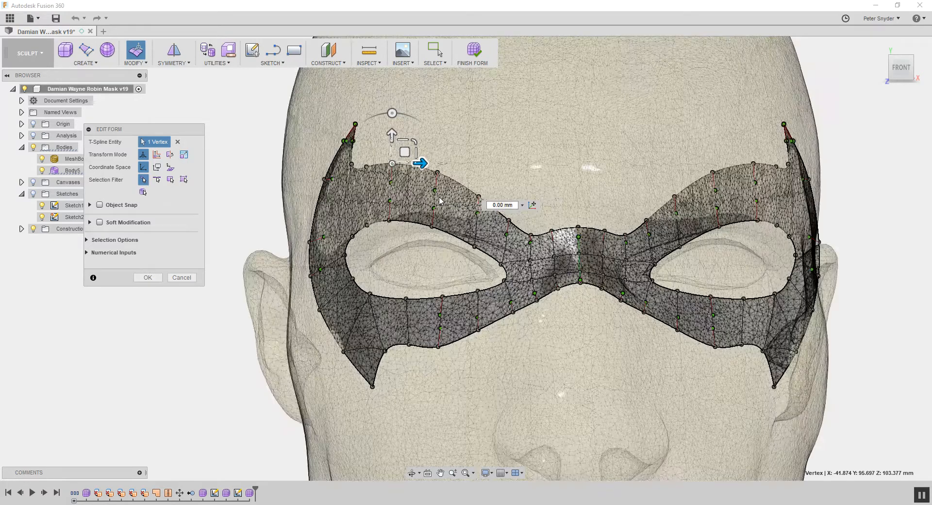
Try moving the upper-edge vertex above the eye on the negative X side by about -0.27 mm and 1.76 mm, and undo the move
scroll(440, 198, "up", 3)
left_click(438, 156)
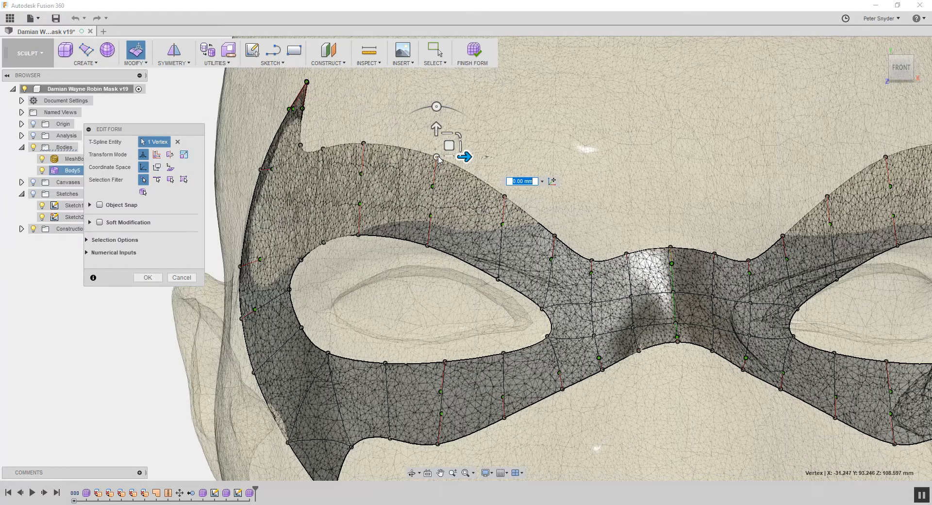
left_click_drag(447, 147, 447, 140)
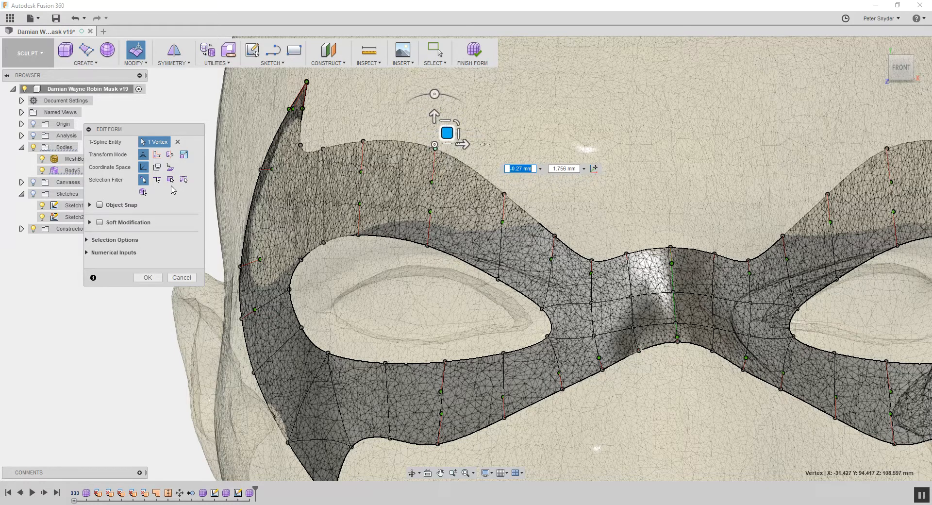
left_click(157, 180)
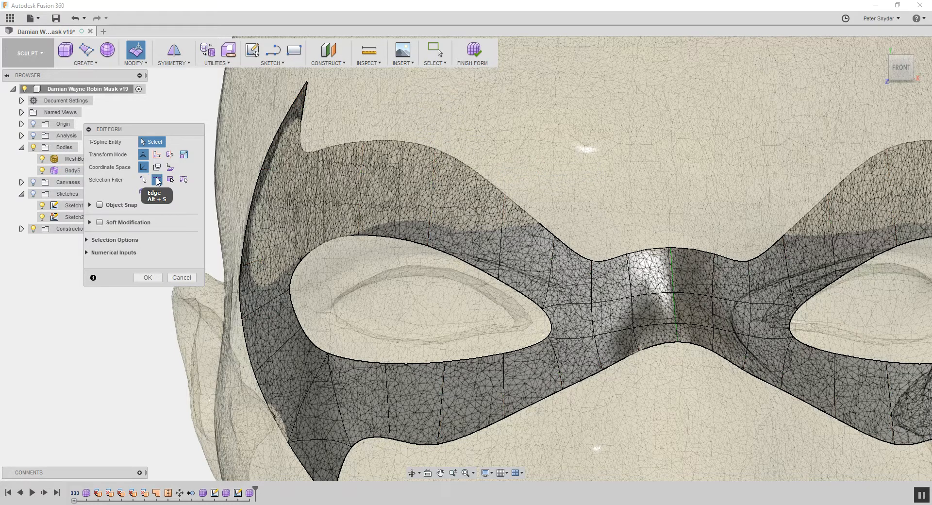
key("ctrl+z")
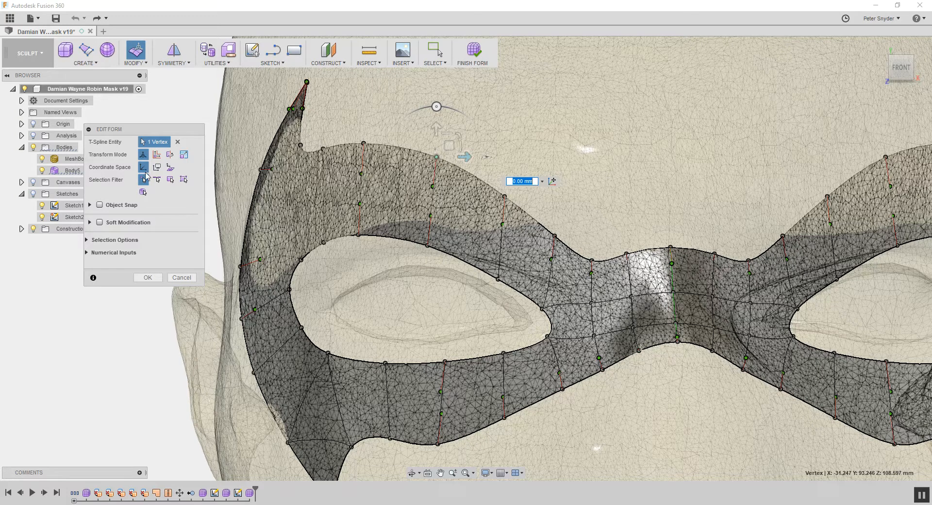
Restrict selection to edges, try shifting the mask's top boundary edge above the eye by about 0.3 mm and 0.7 mm, and undo it
left_click(156, 179)
left_click(424, 155)
left_click_drag(425, 153, 413, 132)
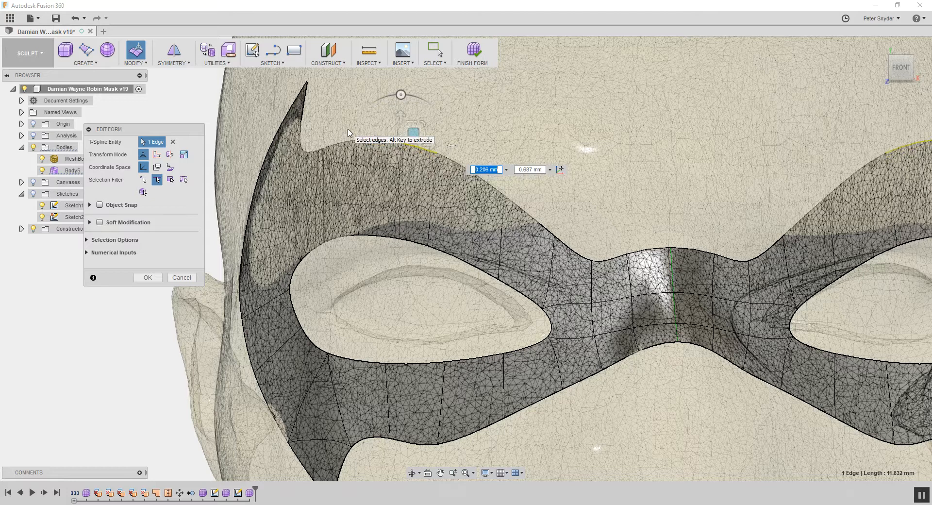
key("ctrl+z")
Try the face filter on the face below the spike, and the all-entities filter on an edge and a vertex of the upper border
left_click(170, 179)
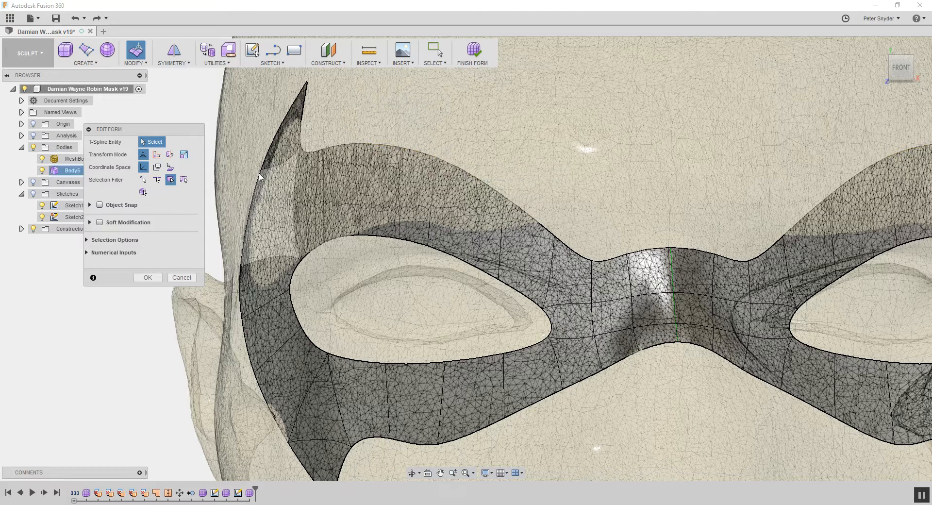
left_click(267, 192)
left_click(183, 180)
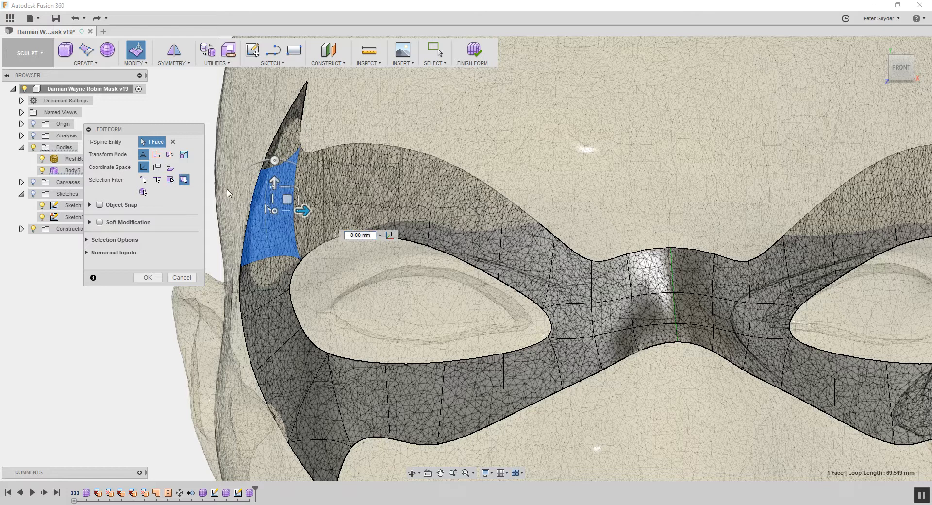
left_click(316, 154)
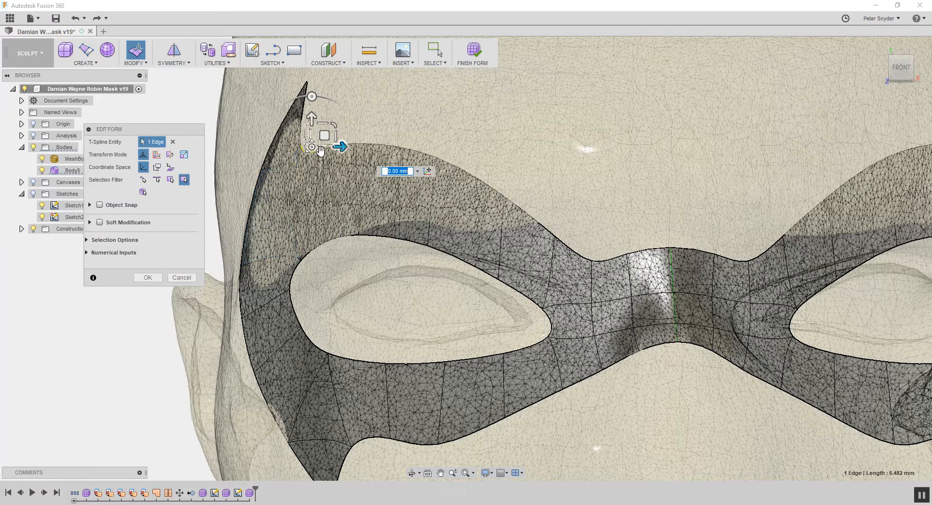
left_click(364, 145)
Try the body filter on the whole mask and set the selection filter back to all entities
left_click(144, 191)
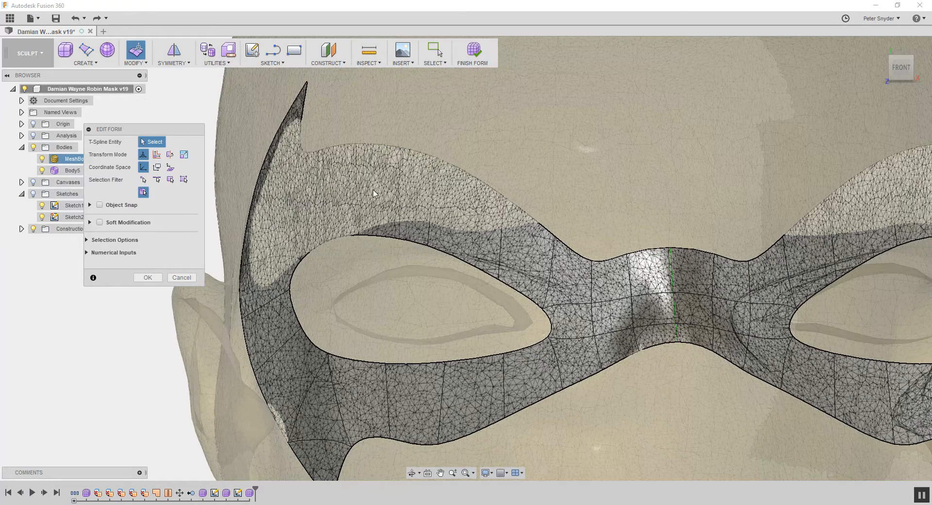
left_click(516, 268)
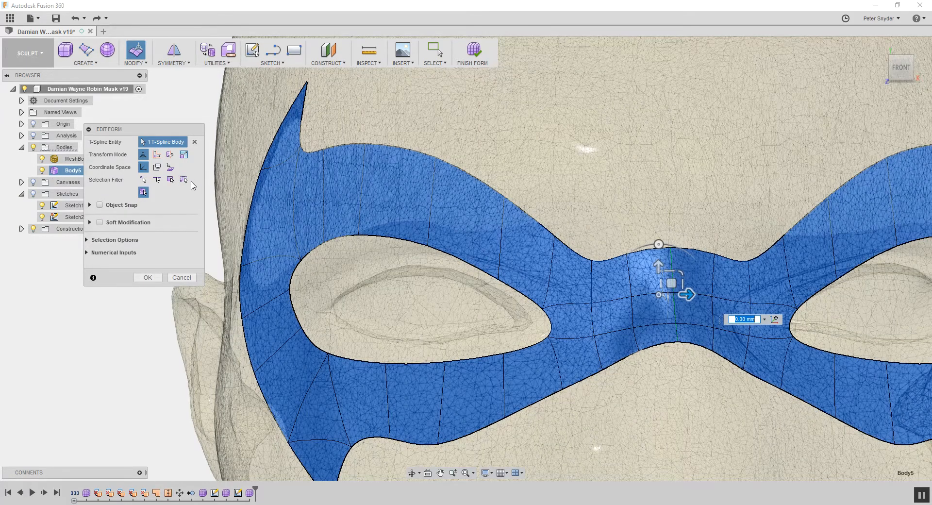
left_click(186, 179)
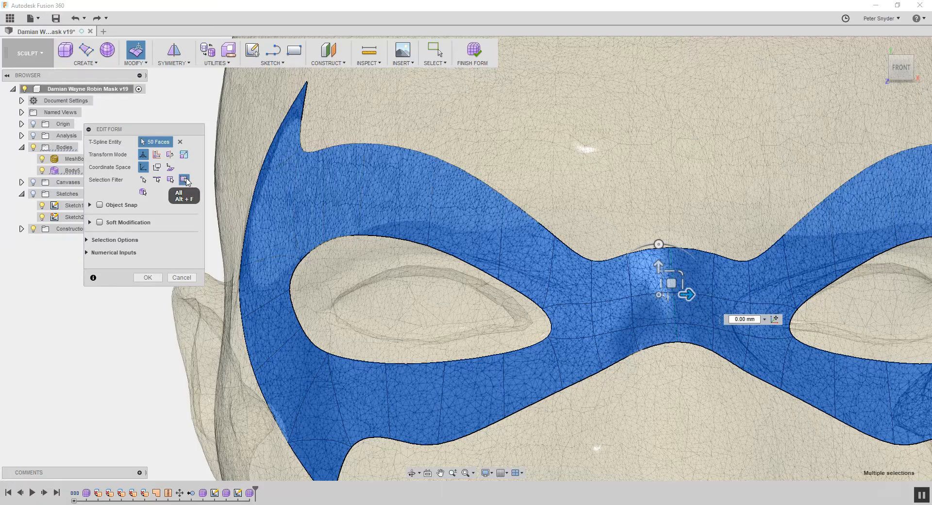
From a low view, move the edge crossing the band under the negative X eye about 0.2 mm sideways and 2.8 mm back toward the face
scroll(435, 196, "down", 4)
left_click(814, 178)
left_click_drag(903, 72, 903, 46)
middle_click_drag(752, 51, 737, 151)
scroll(437, 187, "up", 5)
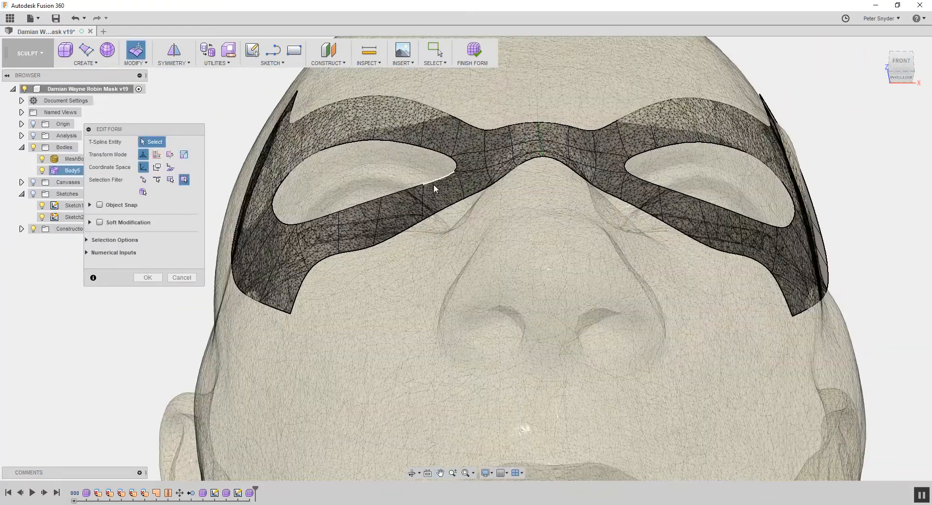
left_click(895, 60)
left_click_drag(896, 60, 897, 53)
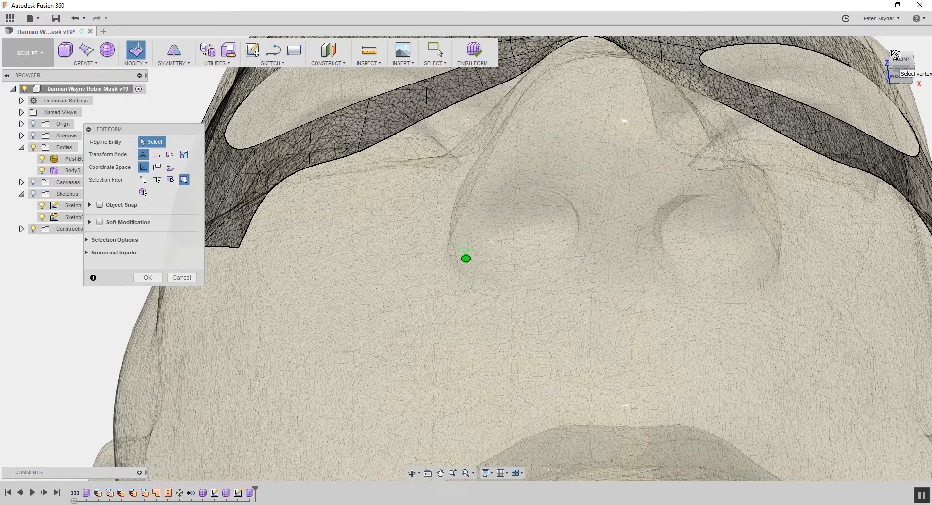
scroll(557, 127, "down", 2)
middle_click_drag(562, 123, 555, 129)
scroll(555, 129, "down", 2)
left_click(413, 130)
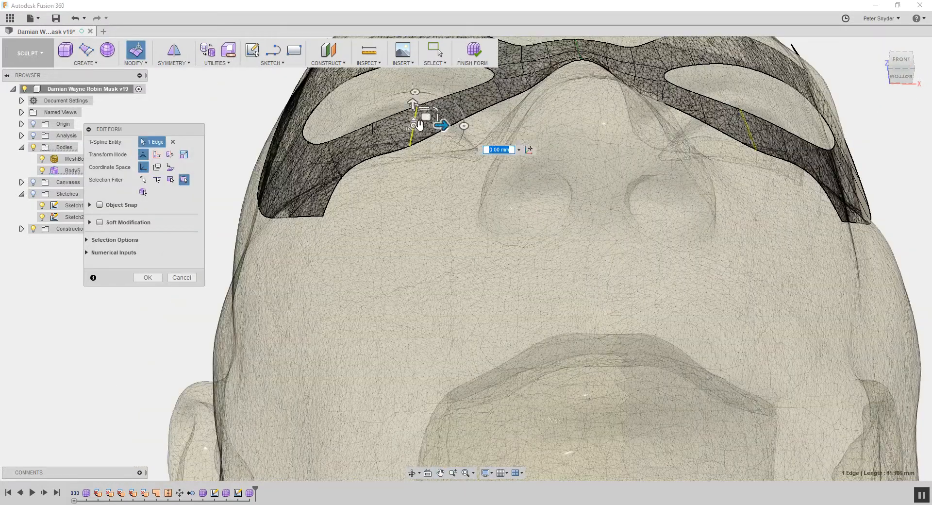
left_click_drag(425, 118, 427, 129)
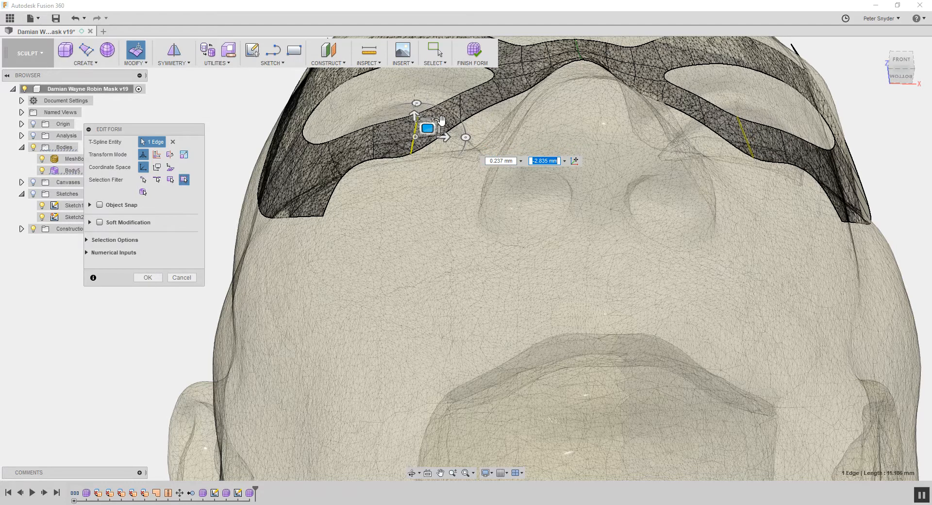
Move the next two lower-band edges toward the nose back onto the face, the first by about 1.5 mm sideways and 6.1 mm back
scroll(468, 109, "up", 3)
left_click(472, 109)
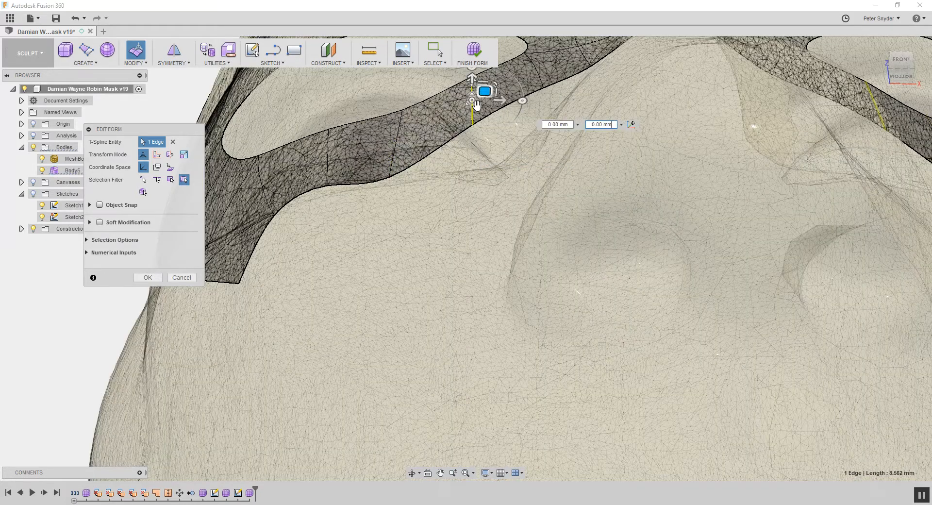
left_click_drag(484, 91, 497, 132)
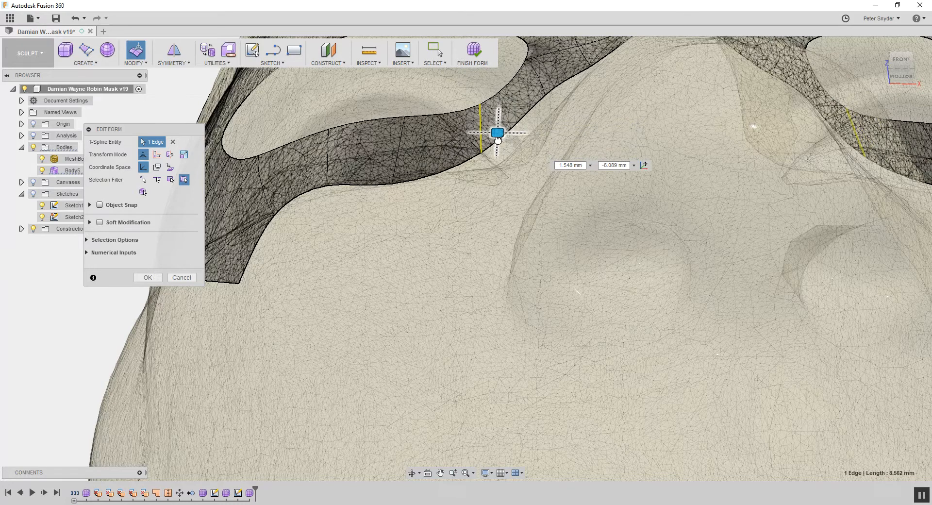
scroll(542, 93, "down", 2)
left_click(542, 90)
left_click_drag(549, 72, 555, 90)
Move the edge running from the spike's base to the eye opening slightly forward on the negative X side
scroll(556, 90, "down", 2)
middle_click_drag(596, 111, 705, 128, "shift")
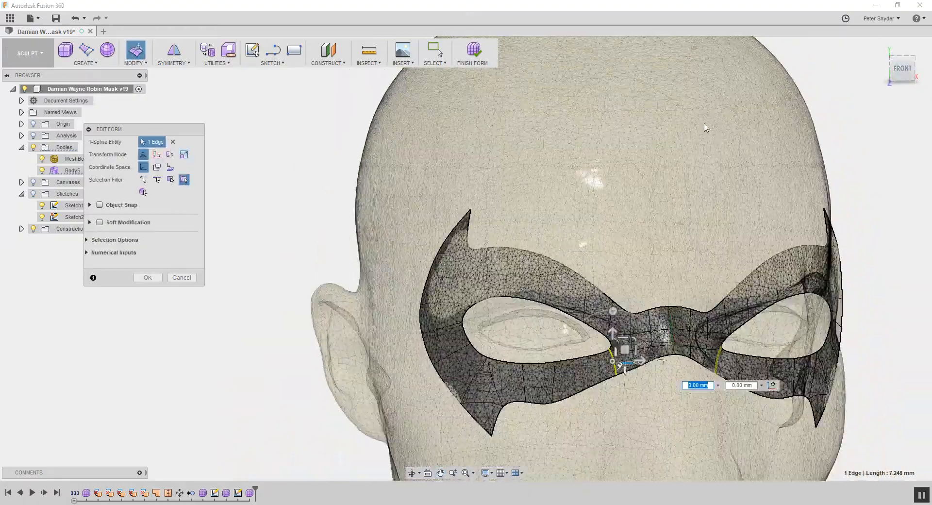
scroll(553, 301, "up", 5)
left_click(452, 272)
scroll(490, 233, "down", 3)
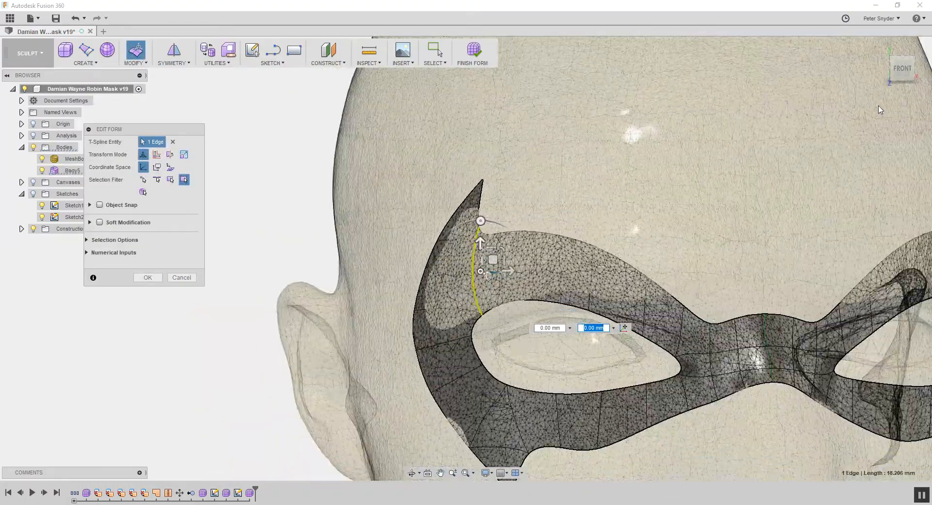
left_click(901, 82)
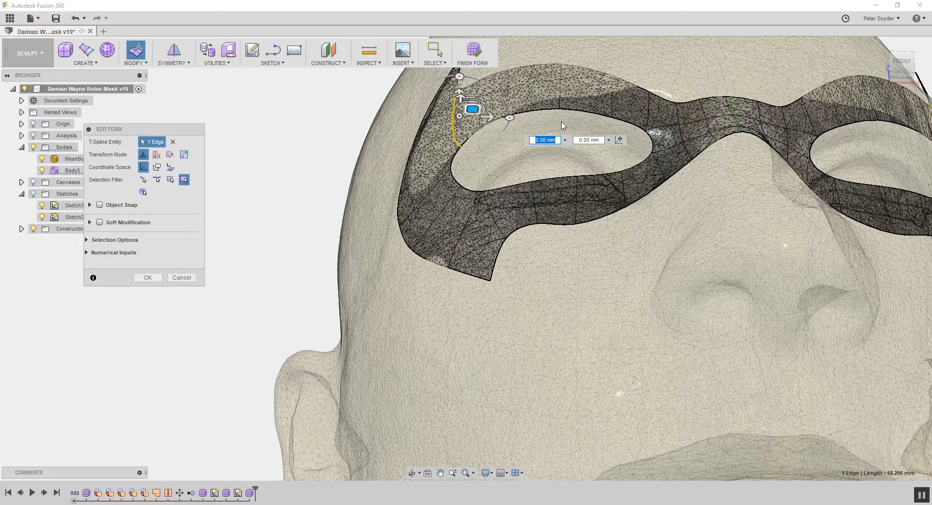
left_click_drag(471, 108, 471, 104)
Pull the edges crossing the band above the negative X eye forward, the two nearer the nose by about 0.9 mm and 0.75 mm
left_click(506, 97)
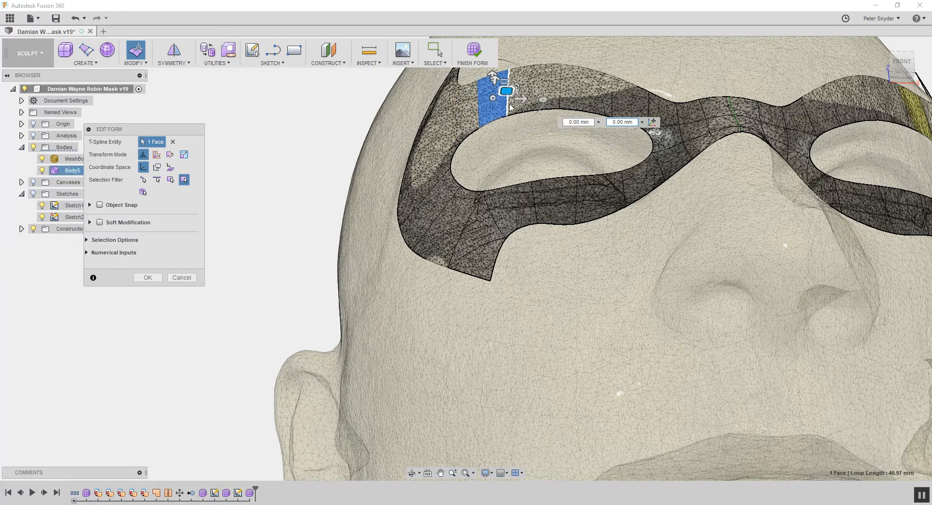
left_click(509, 107)
left_click_drag(519, 88, 570, 77)
left_click(559, 88)
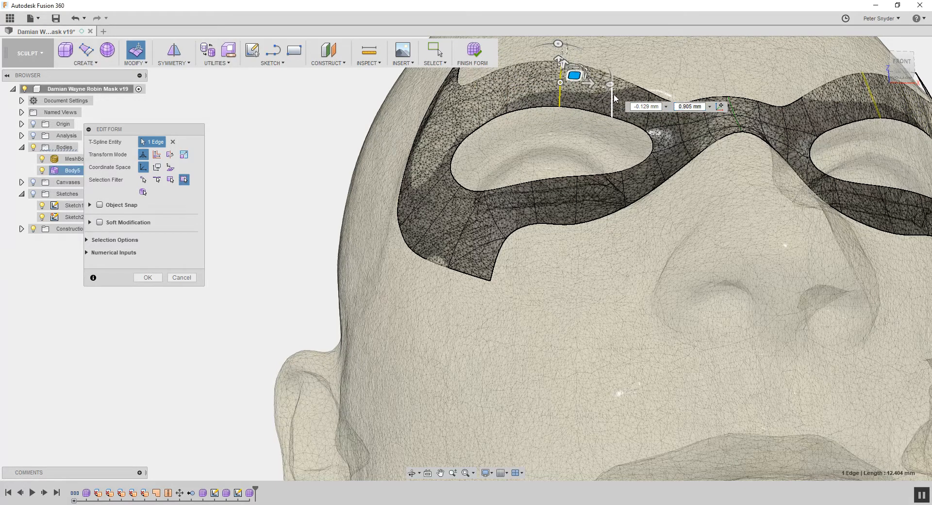
left_click(613, 94)
left_click_drag(626, 88, 625, 90)
Try the rotation handle on the selected edge, and select a vertex and a face of the band above the eye
middle_click_drag(534, 92, 520, 86, "shift")
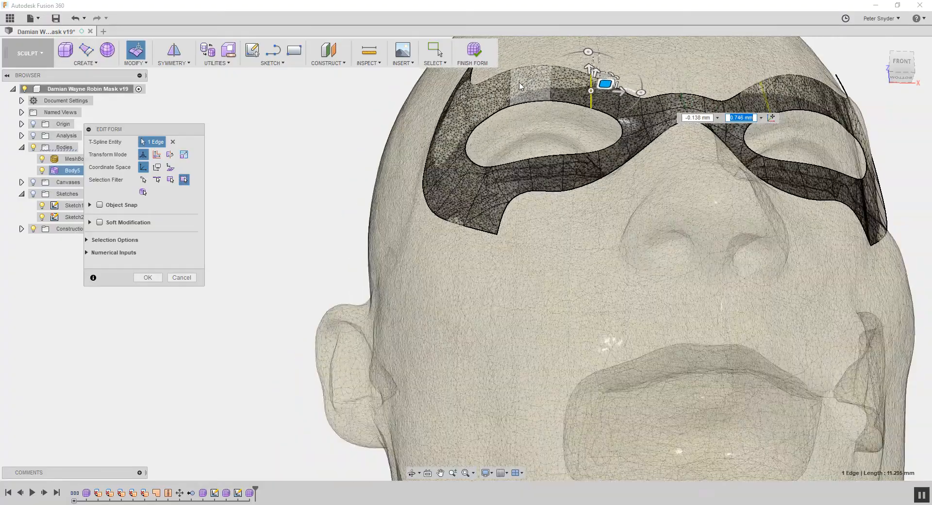
left_click(902, 62)
middle_click_drag(442, 368, 620, 144, "shift")
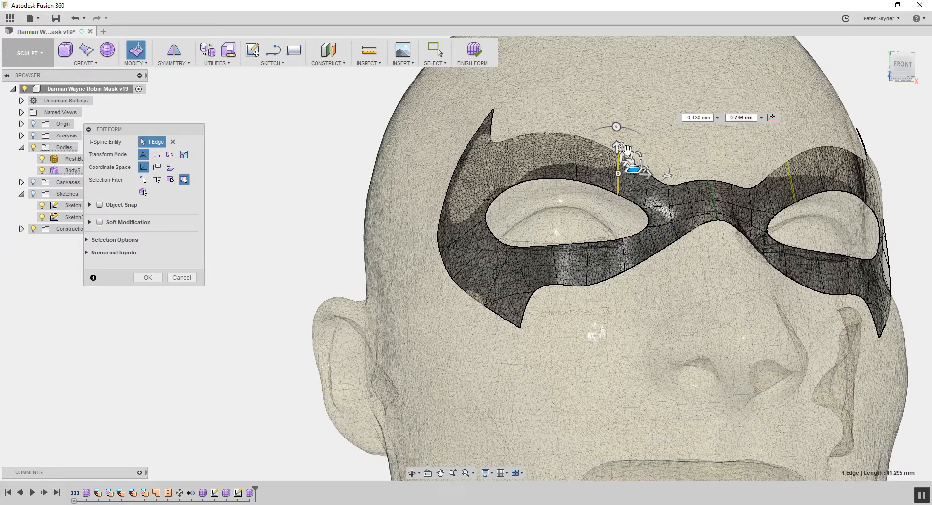
left_click(616, 126)
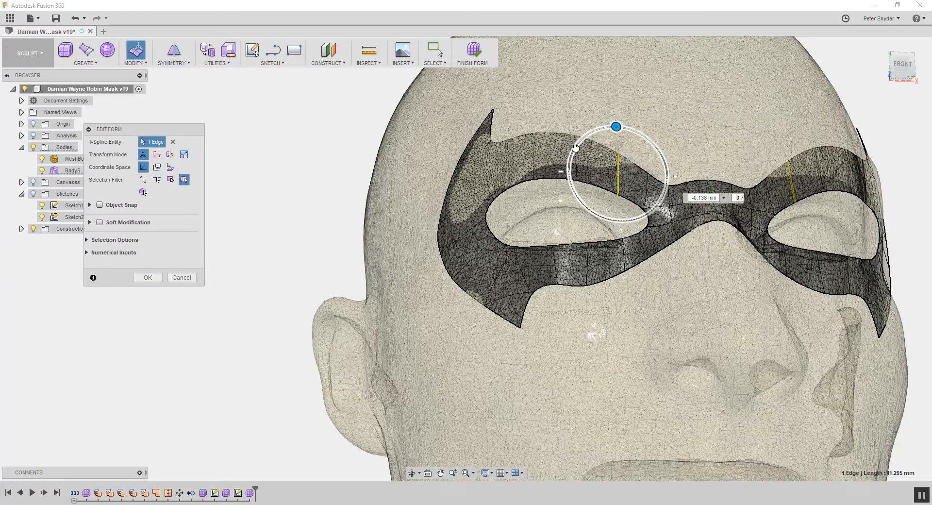
left_click(533, 133)
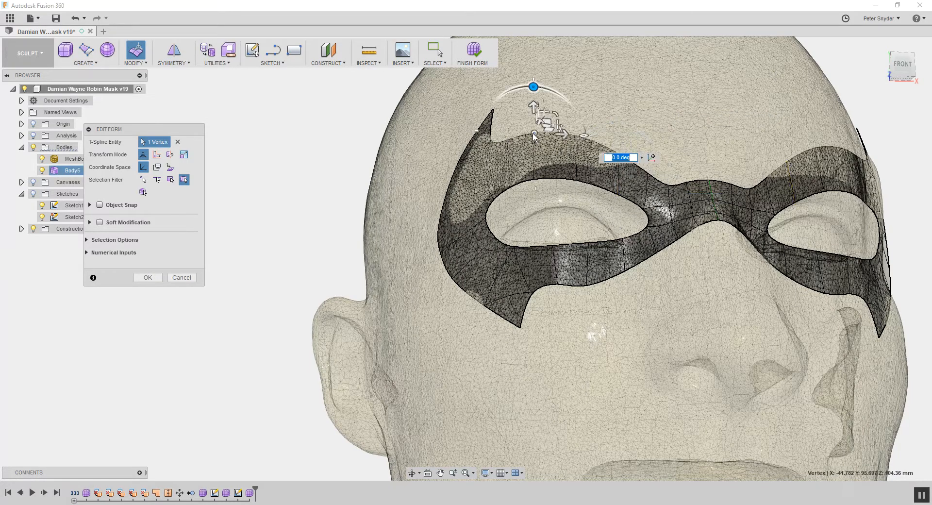
left_click(568, 153)
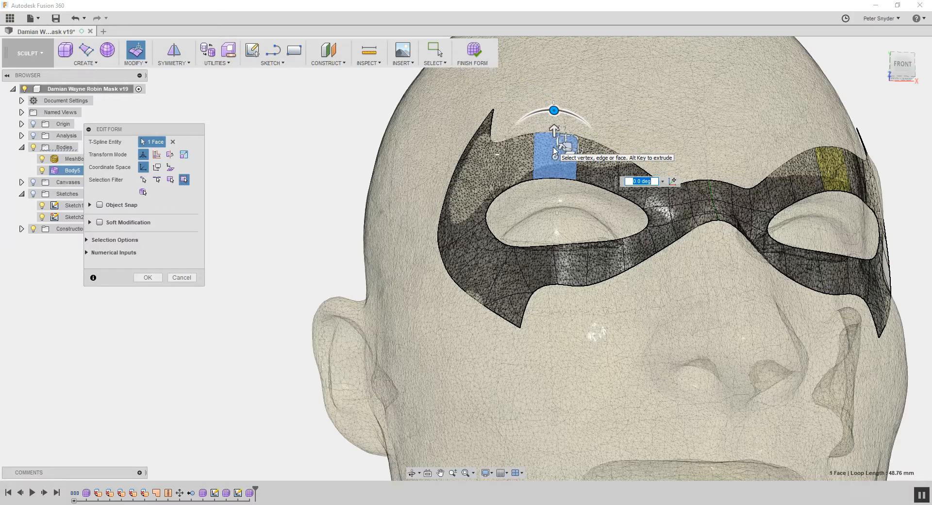
Move the upper-border vertex above the negative X eye outward by about 0.3 mm while viewing the mask from below
middle_click_drag(464, 257, 571, 120, "shift")
scroll(571, 120, "up", 2)
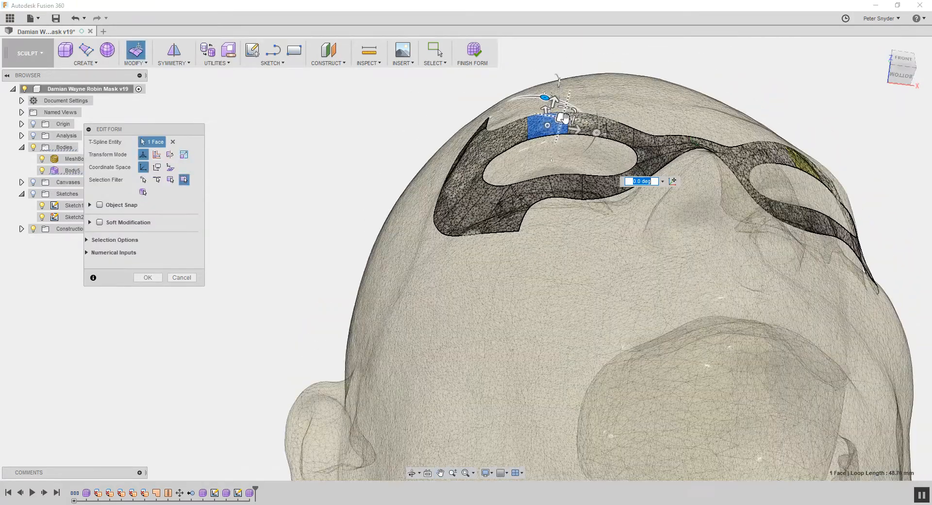
left_click_drag(562, 117, 581, 102)
left_click(527, 127)
left_click(582, 102)
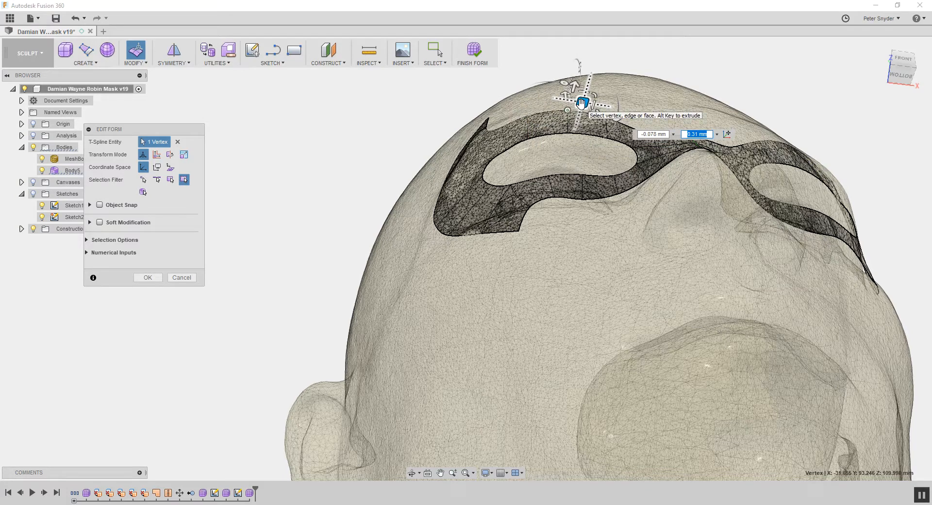
Clear the selection, check the mask's fit, and move the edge under the eye's outer half about 0.5 mm sideways and 1.3 mm back
left_click(395, 116)
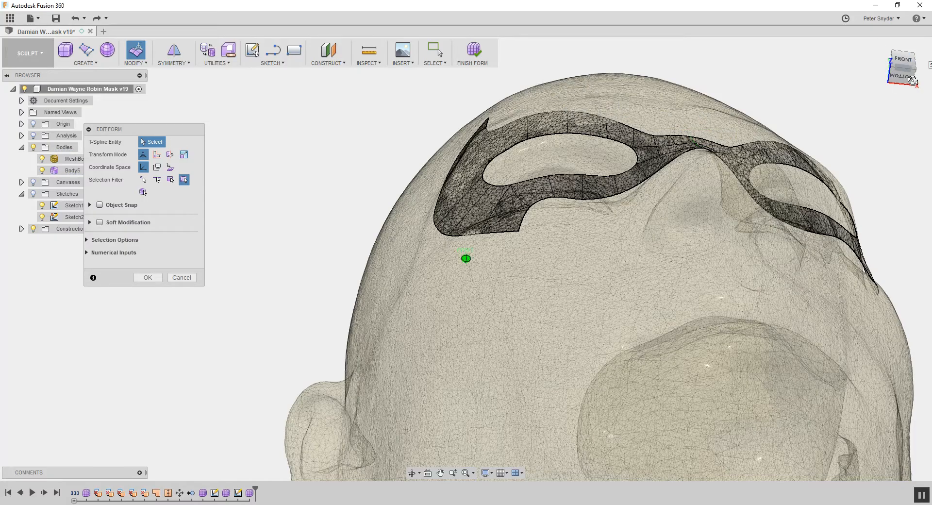
left_click(912, 80)
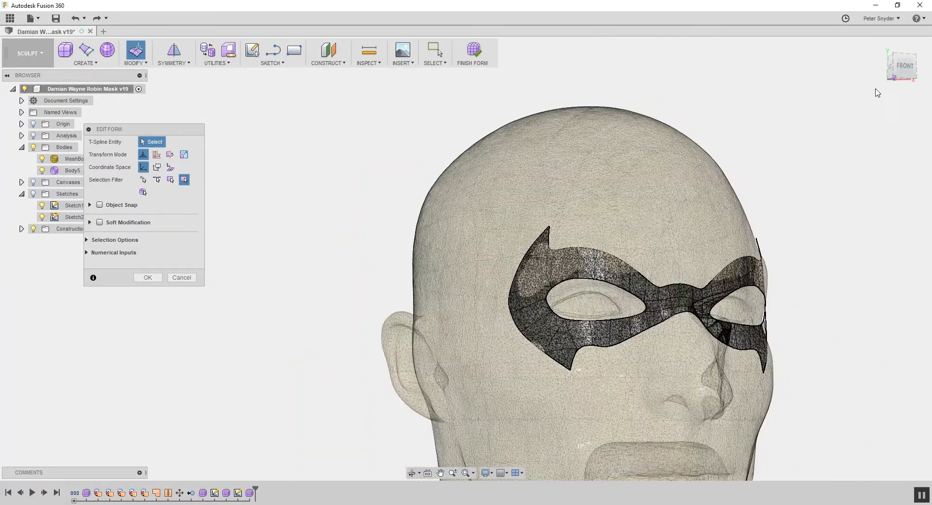
left_click(891, 68)
left_click(913, 70)
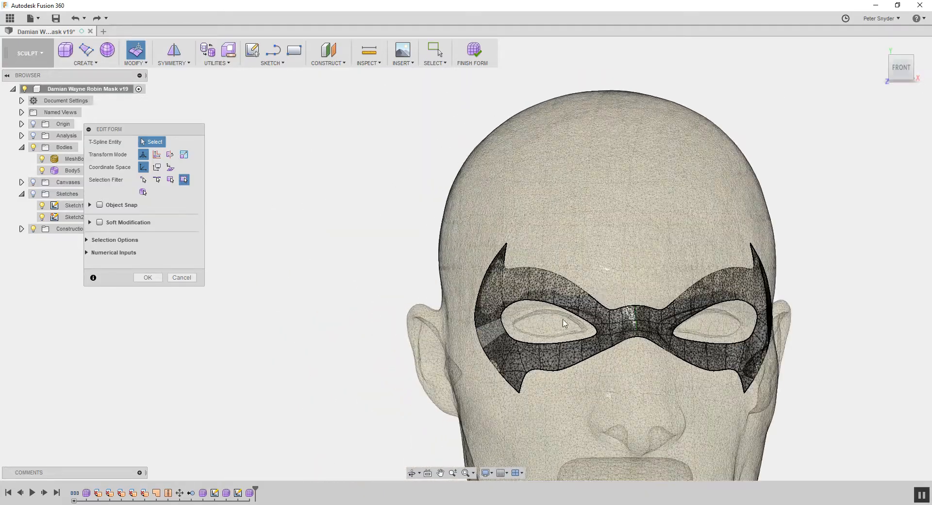
left_click_drag(901, 68, 912, 92)
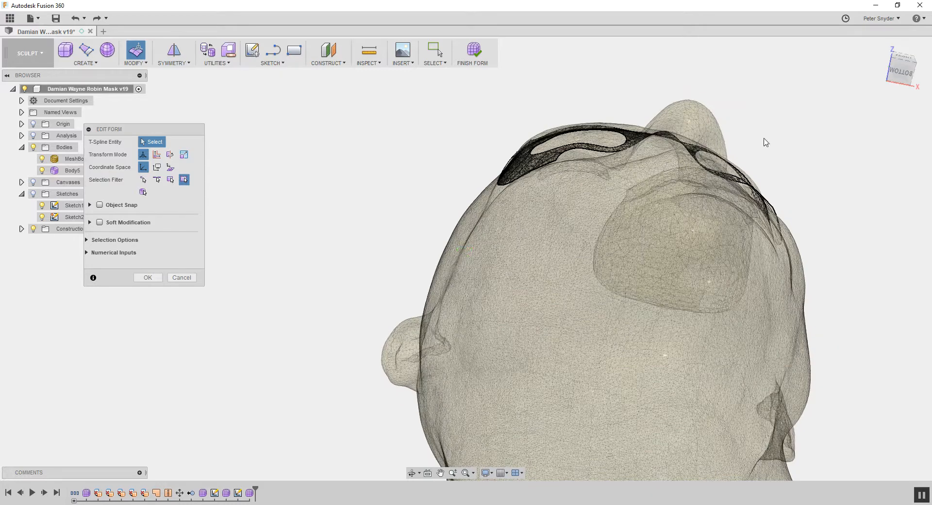
scroll(563, 155, "up", 6)
left_click(563, 153)
left_click_drag(571, 143, 573, 152)
Move the edge crossing the upper band near the eye's outer corner about 0.2 mm sideways and 0.65 mm forward
scroll(476, 138, "up", 2)
scroll(476, 139, "up", 2)
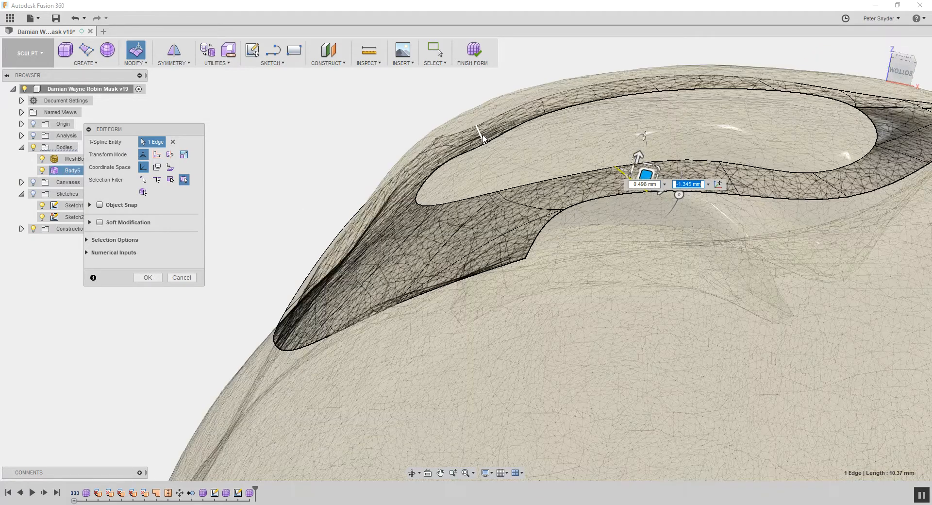
left_click(480, 133)
left_click_drag(494, 125, 494, 120)
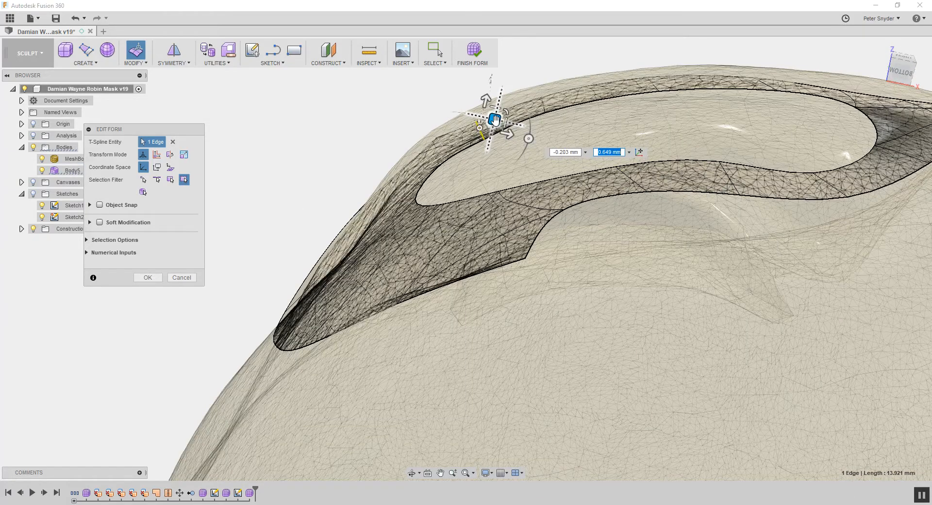
Hide the head mesh, accept the edge edit, and check the mask's shape from the front
scroll(495, 121, "down", 2)
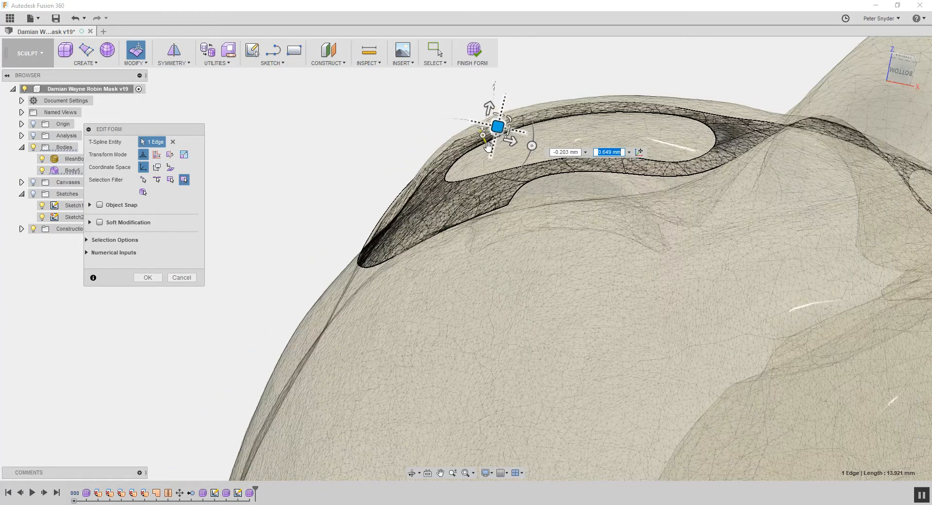
left_click(42, 159)
scroll(257, 241, "down", 1)
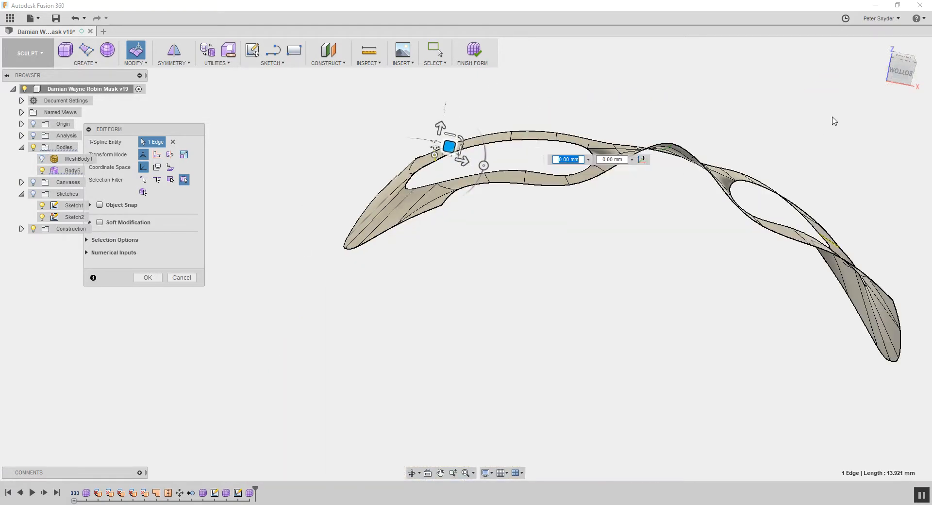
left_click(901, 59)
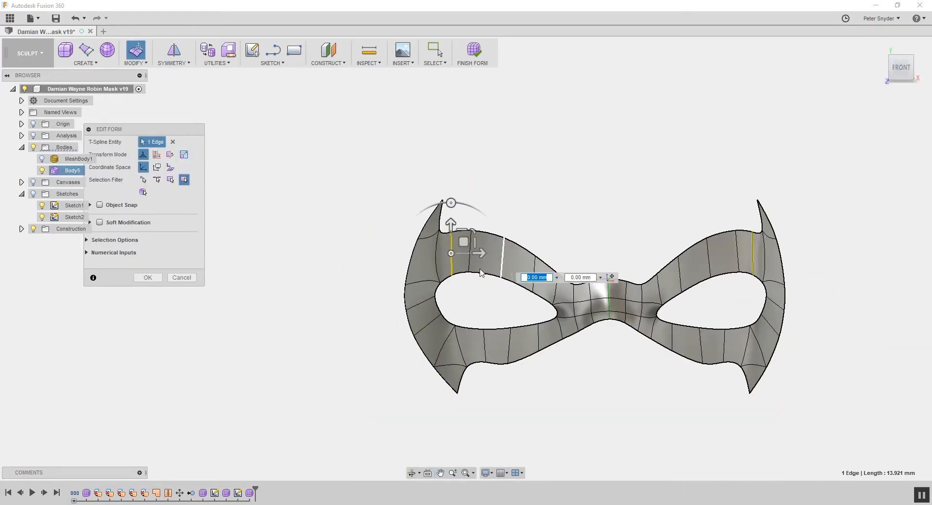
left_click(141, 279)
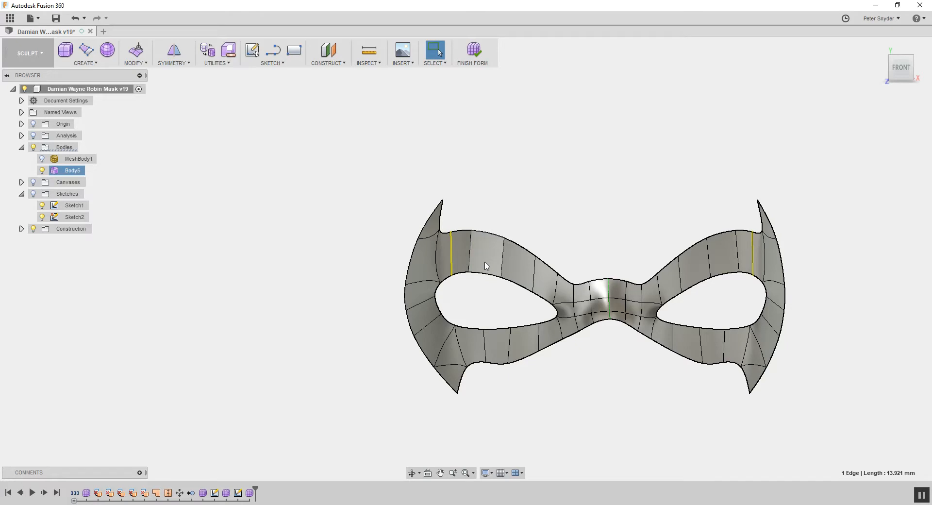
middle_click_drag(592, 187, 534, 160)
scroll(536, 161, "up", 2)
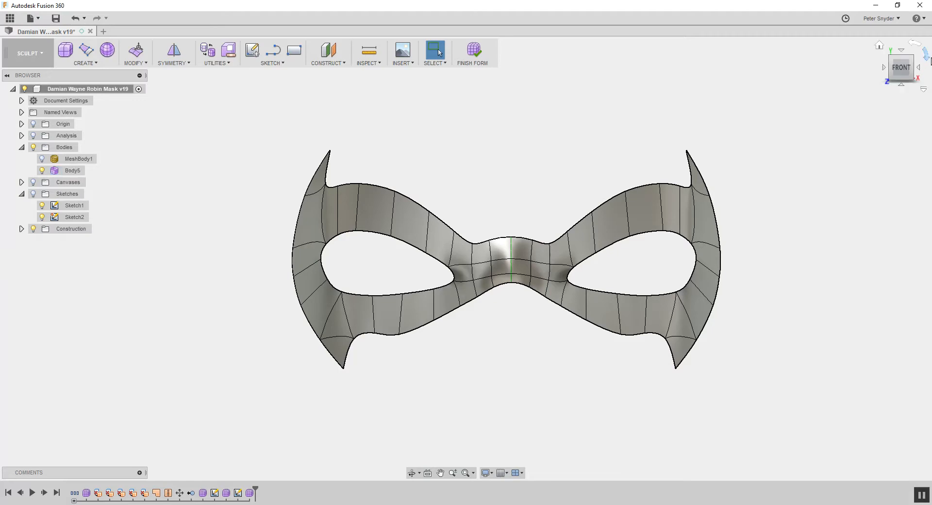
mouse_move(907, 65)
left_mouse_down()
mouse_move(915, 62)
mouse_move(906, 64)
left_mouse_up()
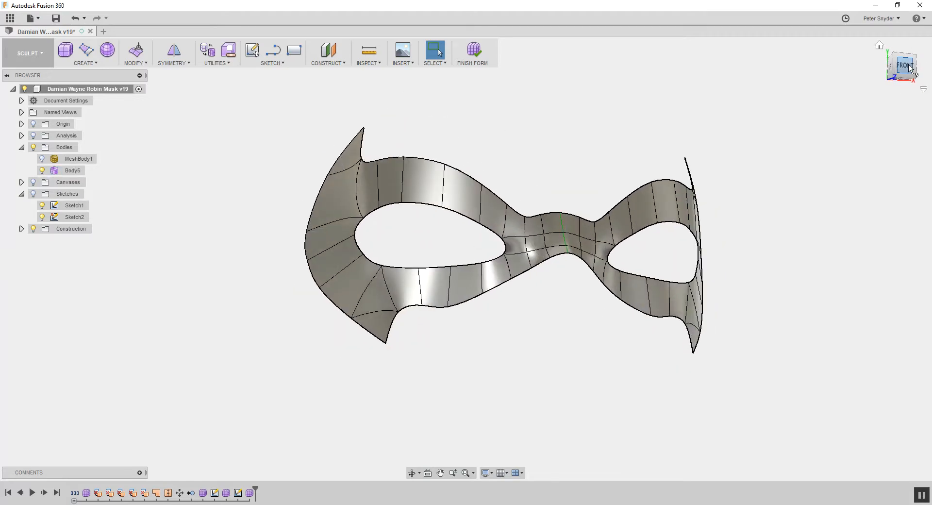
left_click(905, 65)
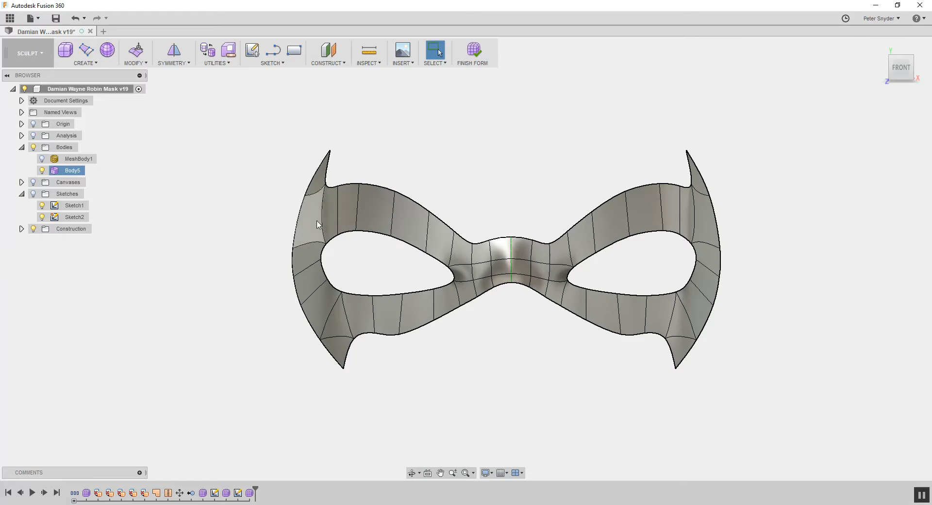
left_click(373, 213)
left_click_drag(901, 65, 899, 17)
left_click(136, 49)
left_click_drag(391, 121, 397, 116)
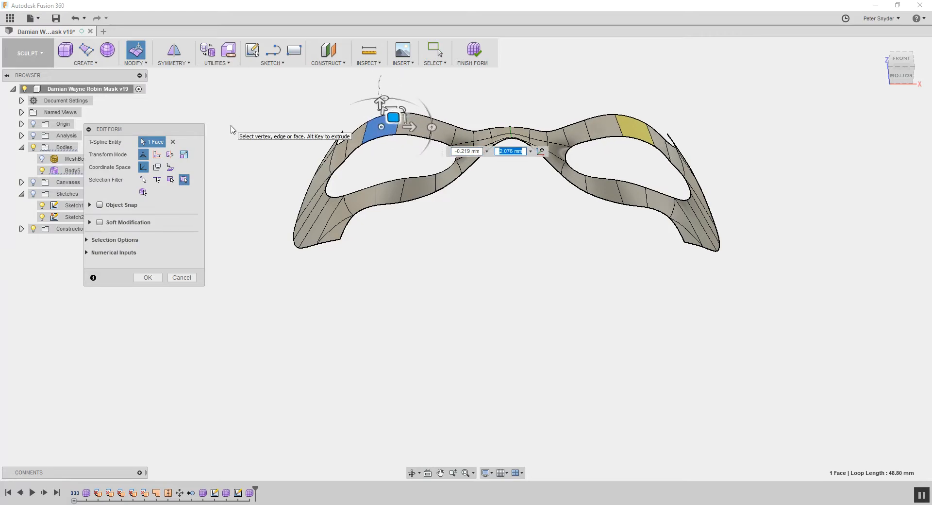
key("ctrl+z")
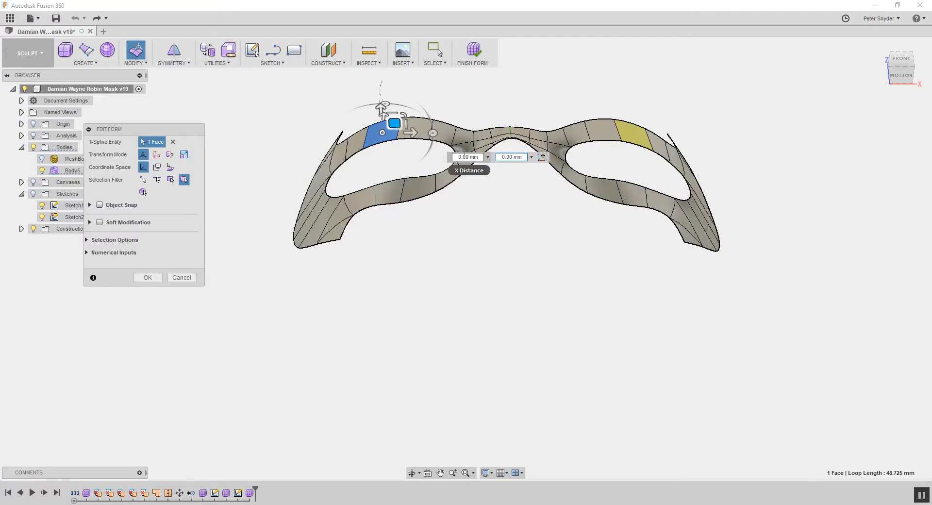
left_click(182, 277)
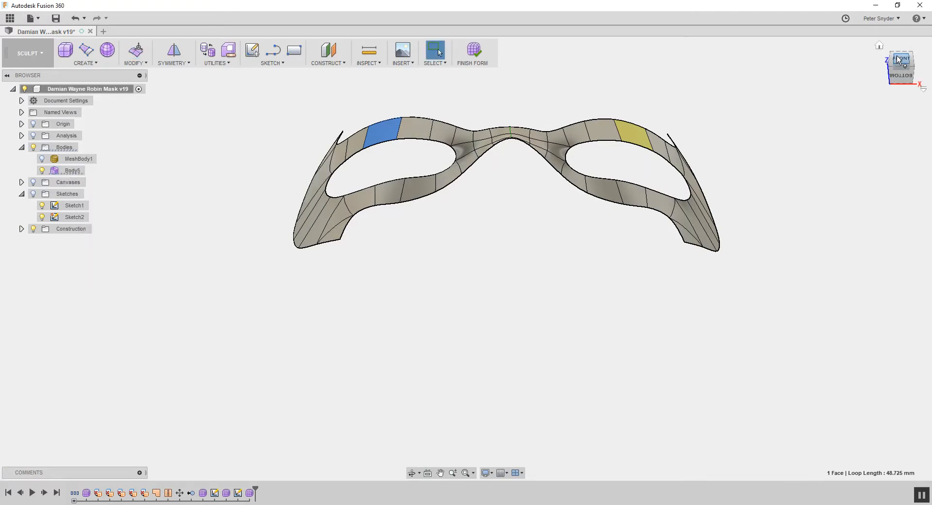
Insert a new edge row below the mask's entire upper border, using Simple mode, a single side and location 0.50
left_click(896, 57)
left_click(739, 106)
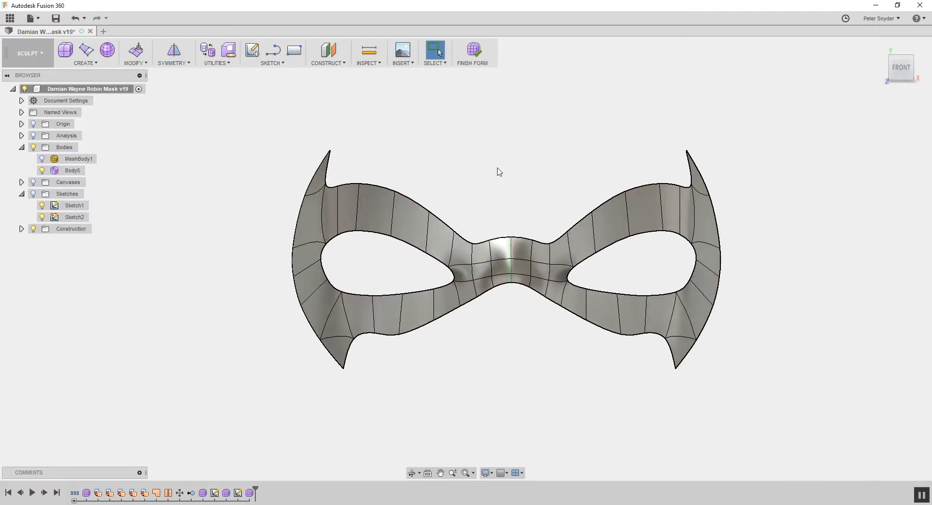
double_click(411, 200)
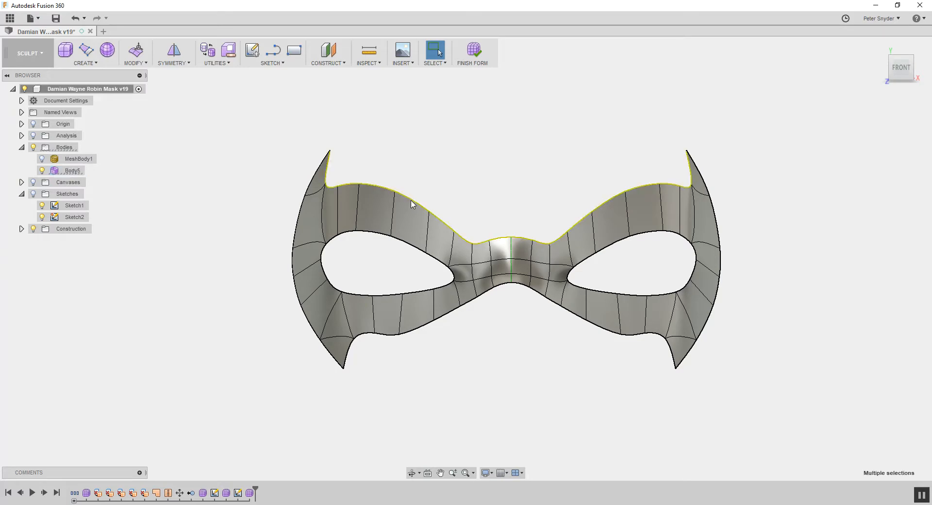
left_click(136, 63)
left_click(145, 85)
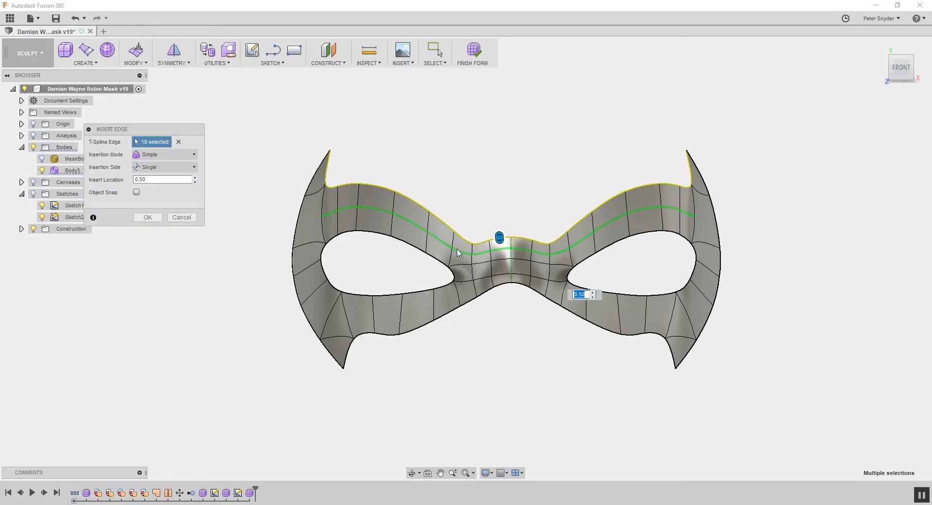
left_click_drag(499, 238, 499, 237)
left_click(147, 217)
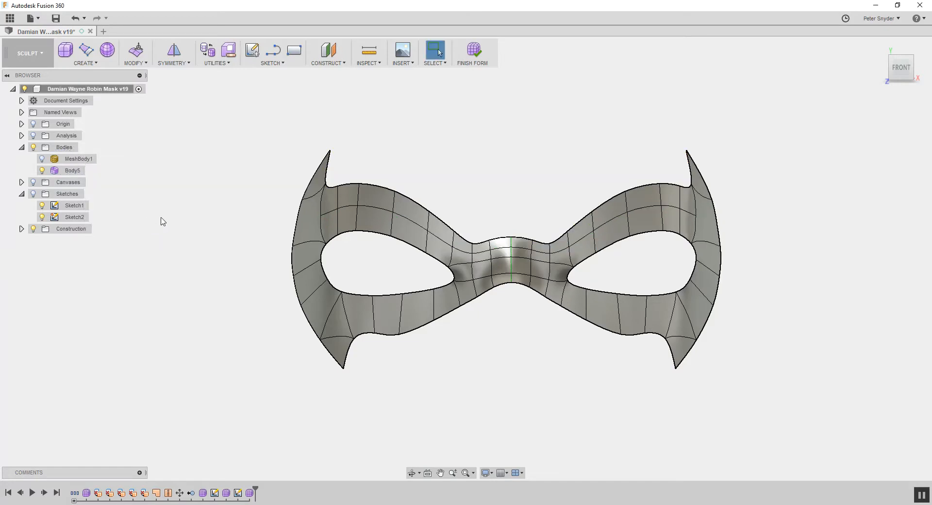
Insert an edge row above the mask's entire lower border in Simple mode, single side, at location 0.50
double_click(421, 329)
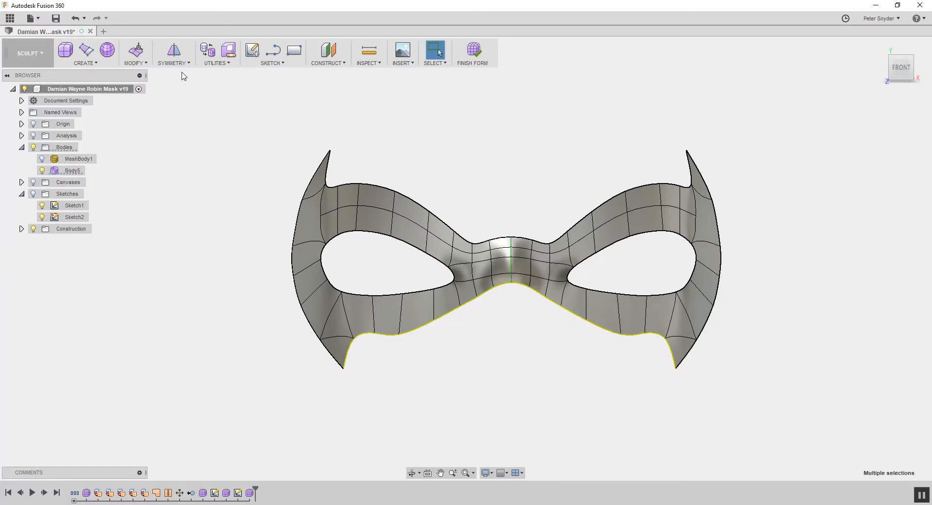
left_click(135, 62)
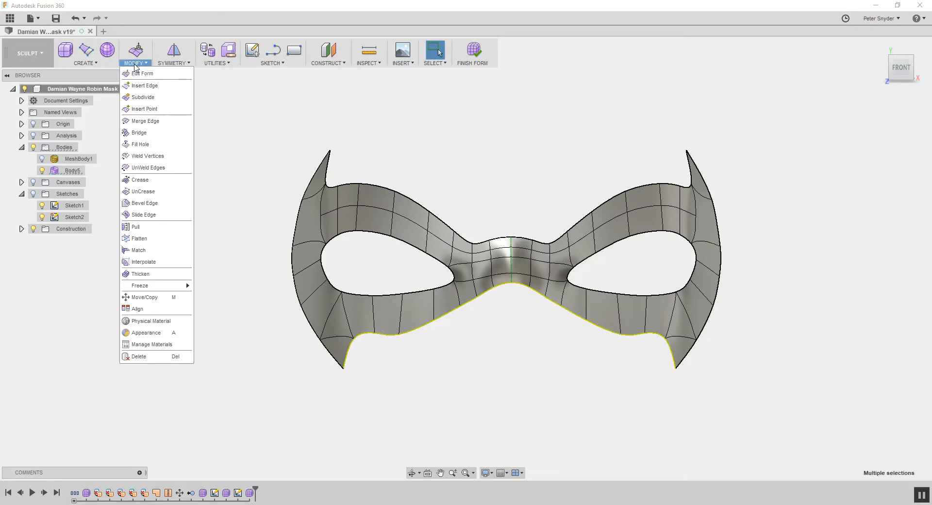
left_click(144, 86)
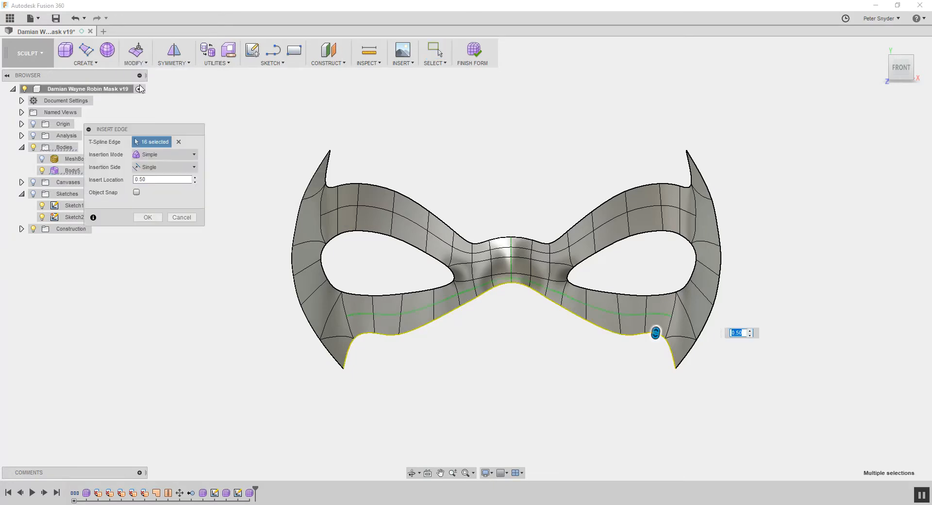
left_click(148, 217)
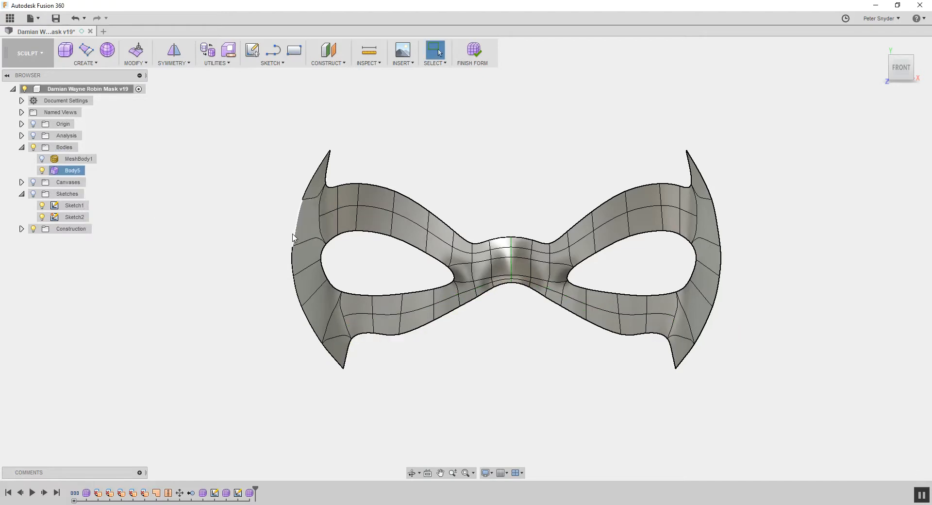
Insert an edge row inside both outer side borders of the mask in Simple mode, single side, at location 0.50
double_click(294, 293)
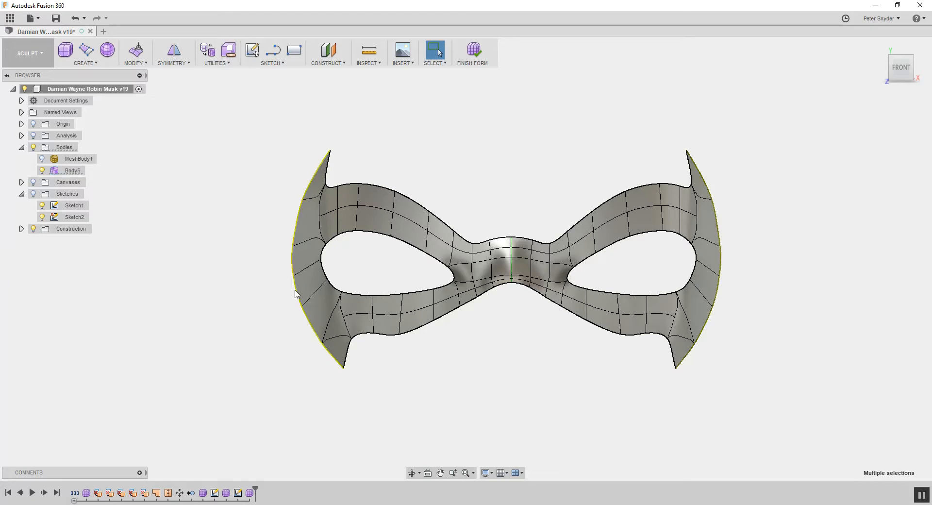
left_click(136, 63)
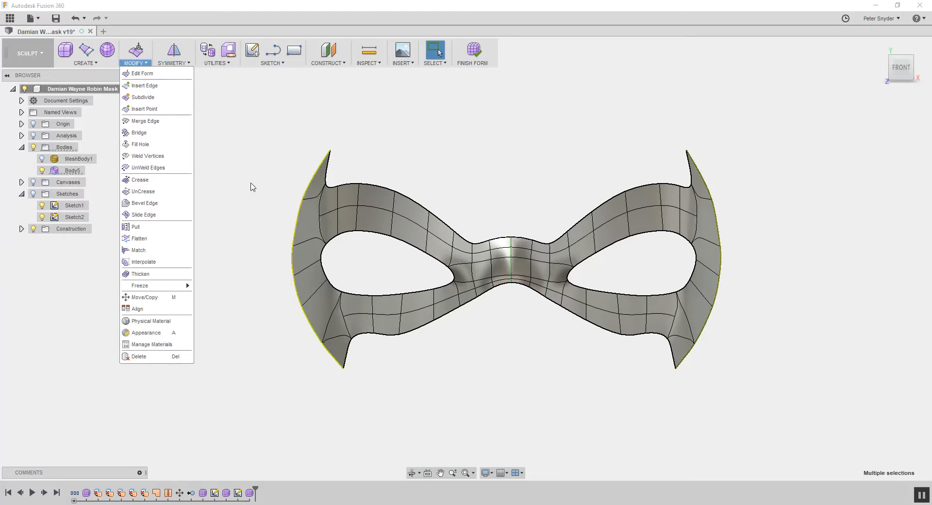
left_click(151, 88)
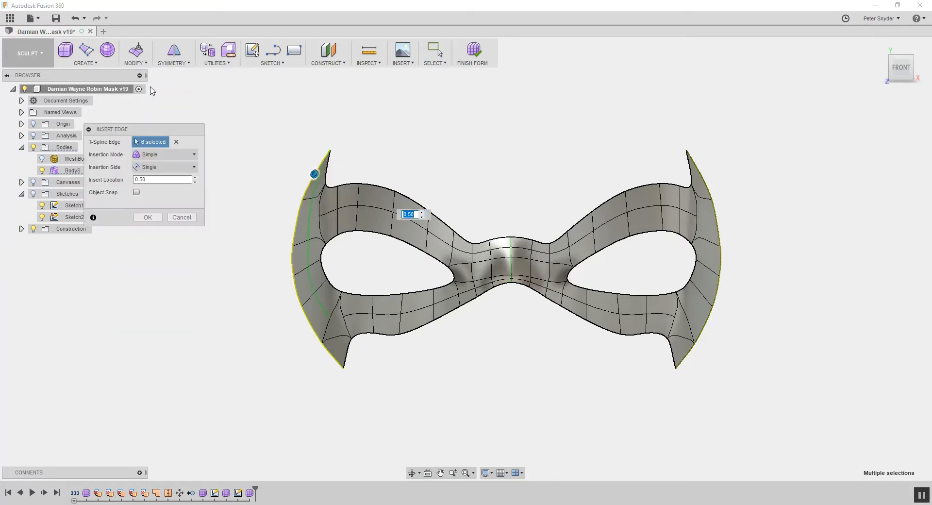
left_click(148, 217)
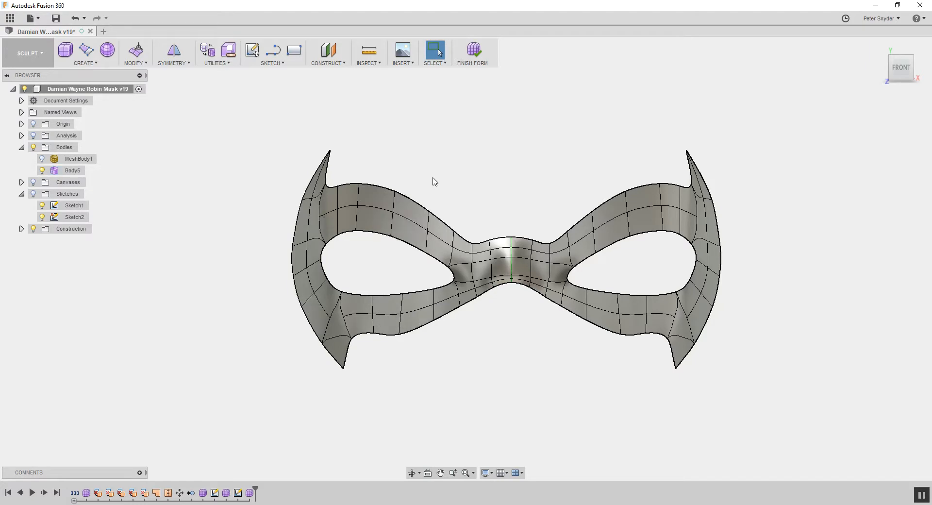
Examine how the inserted edge rows run through the mask surface from oblique front views
left_click_drag(903, 71, 914, 73)
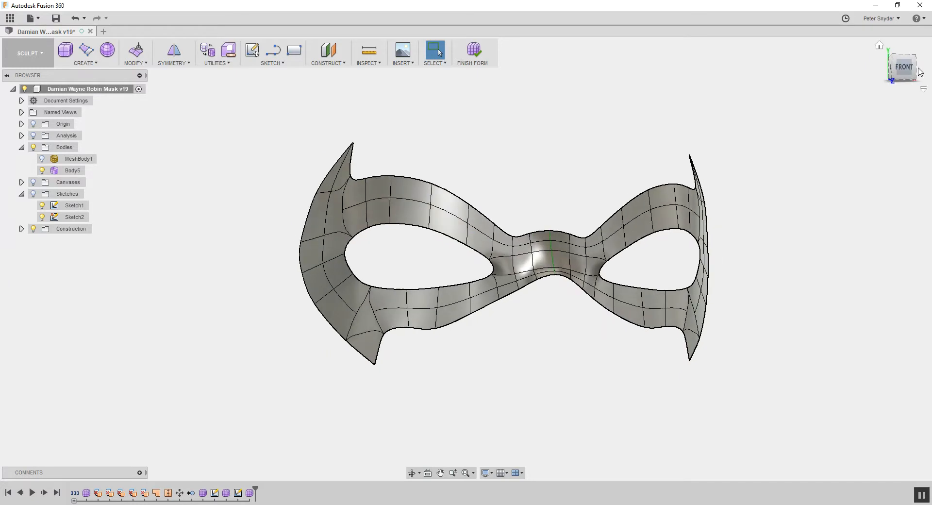
scroll(477, 154, "up", 3)
scroll(415, 179, "down", 3)
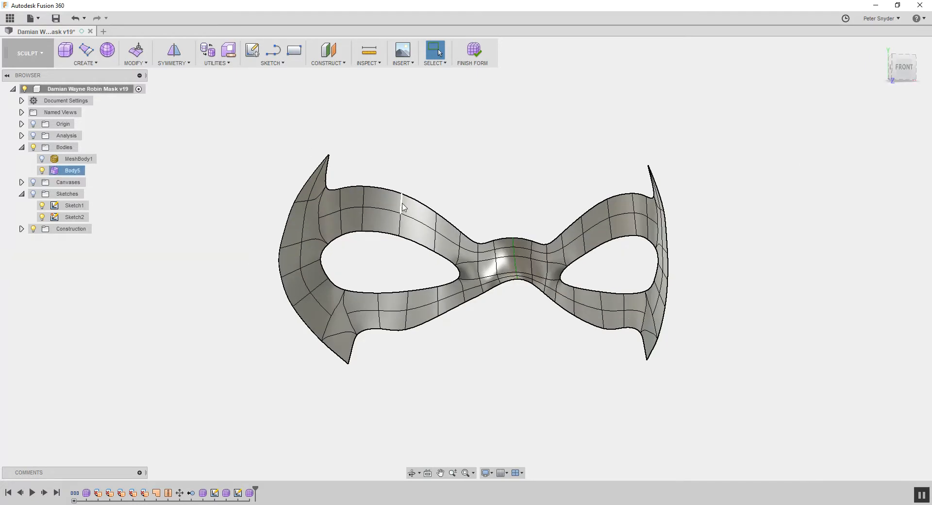
scroll(403, 207, "down", 2)
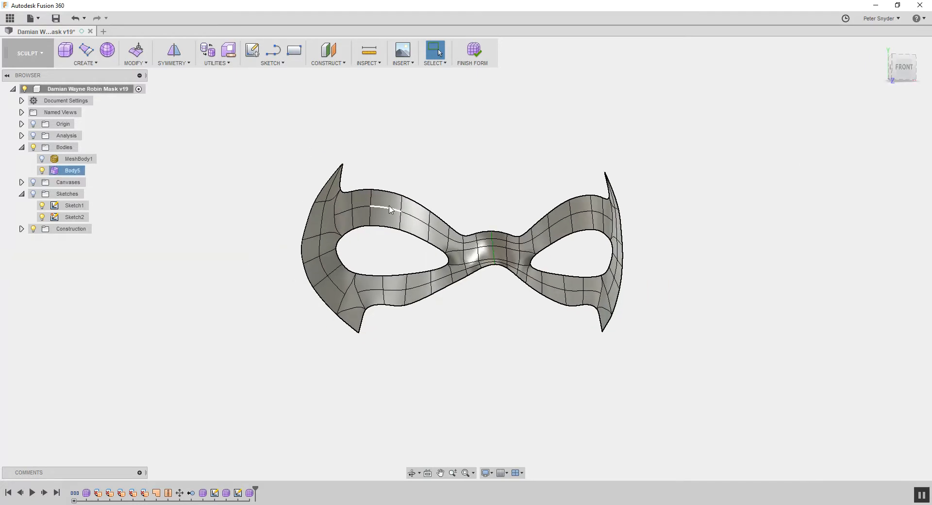
left_click_drag(900, 72, 903, 59)
scroll(414, 134, "up", 4)
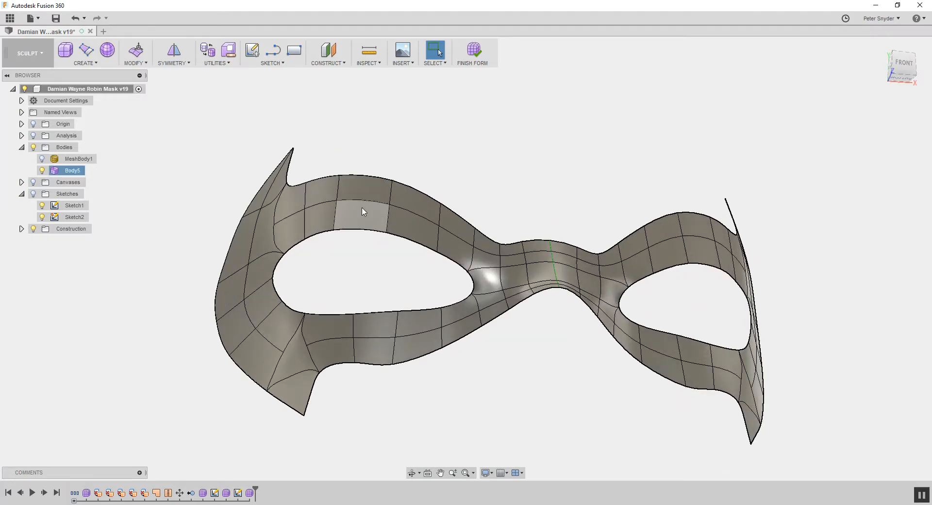
scroll(363, 209, "down", 4)
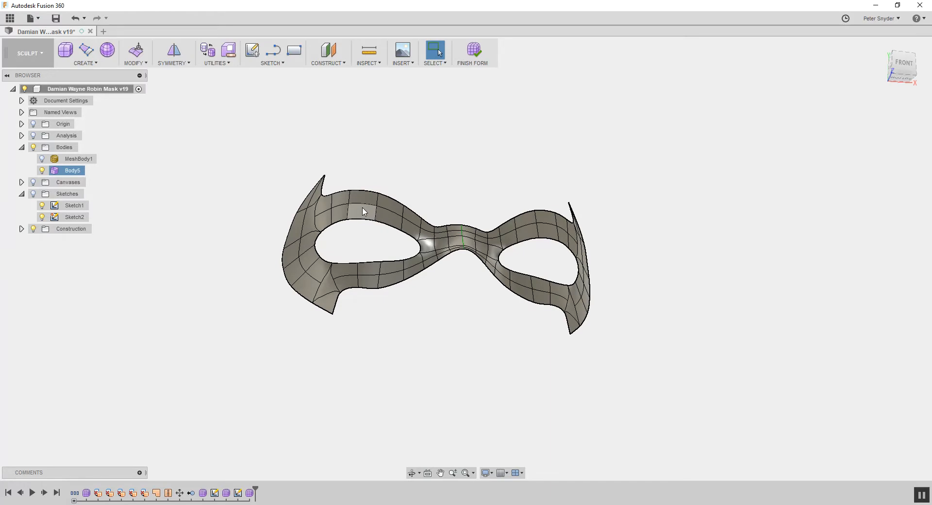
Switch the mask to box display and compare the band above the eye with the smooth display from below
key("ctrl+1")
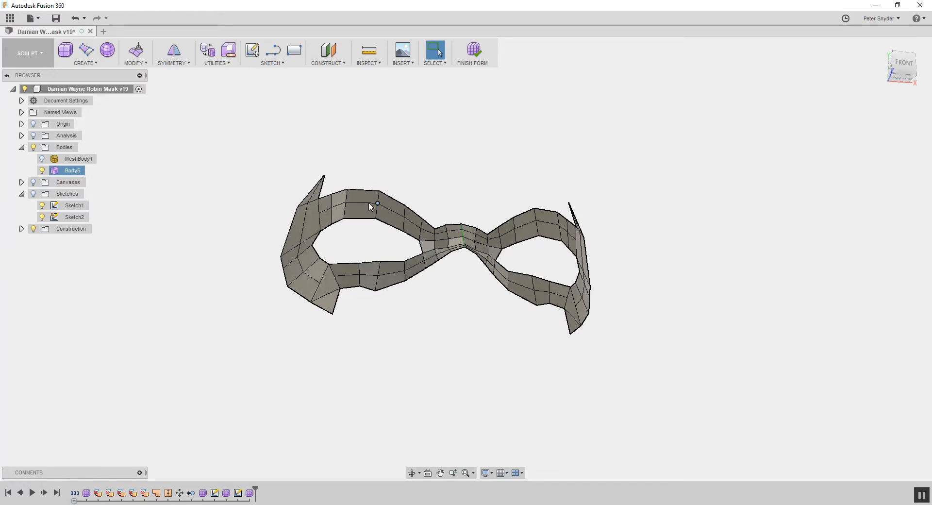
mouse_move(907, 64)
left_mouse_down()
mouse_move(917, 66)
mouse_move(894, 66)
mouse_move(914, 66)
mouse_move(896, 68)
mouse_move(906, 67)
left_mouse_up()
scroll(350, 213, "up", 2)
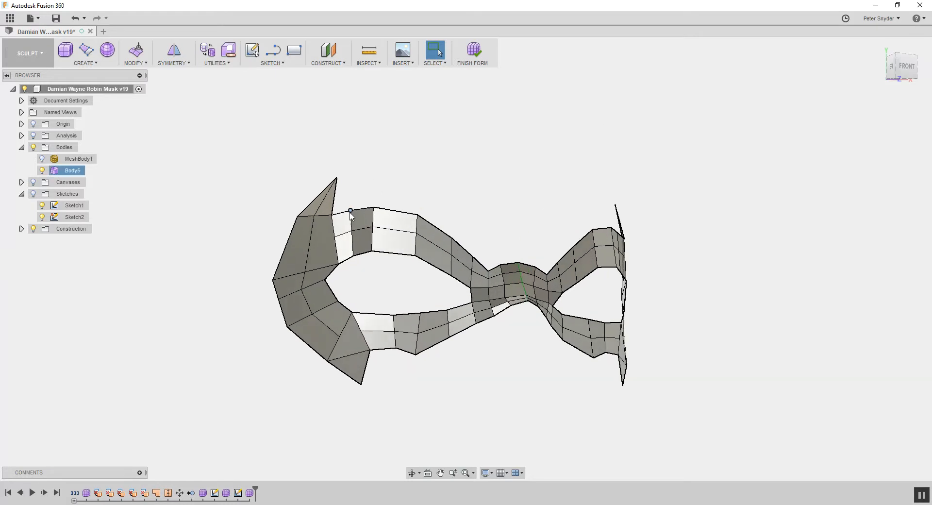
scroll(350, 212, "down", 2)
left_click_drag(906, 68, 901, 50)
scroll(370, 147, "up", 2)
scroll(386, 128, "up", 3)
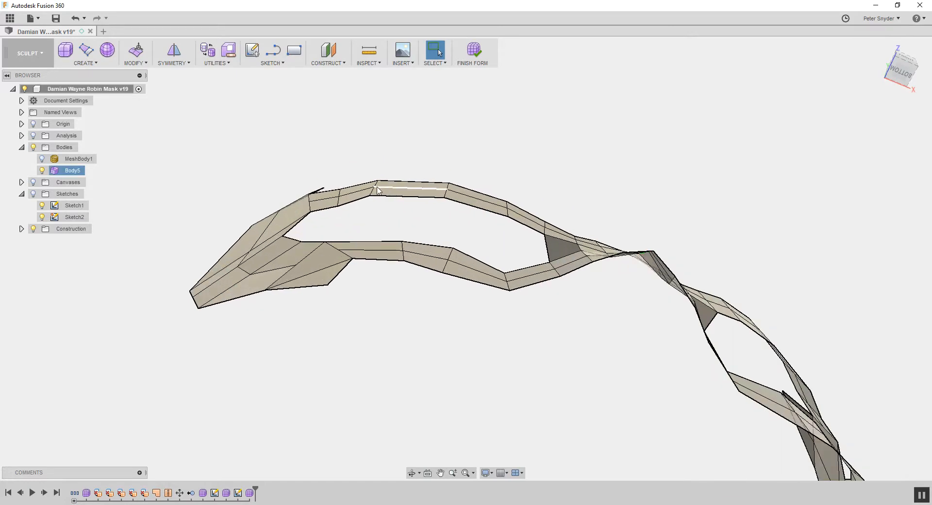
key("alt+3")
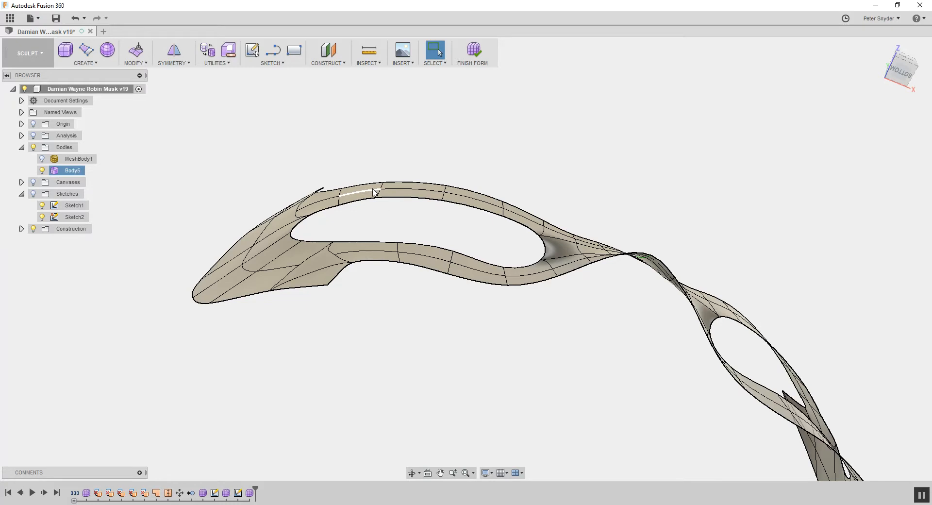
key("alt+1")
Move the two aligned edges crossing the upper band near the eye's outer corner about 0.3 mm sideways and 0.5 mm forward
scroll(348, 199, "up", 2)
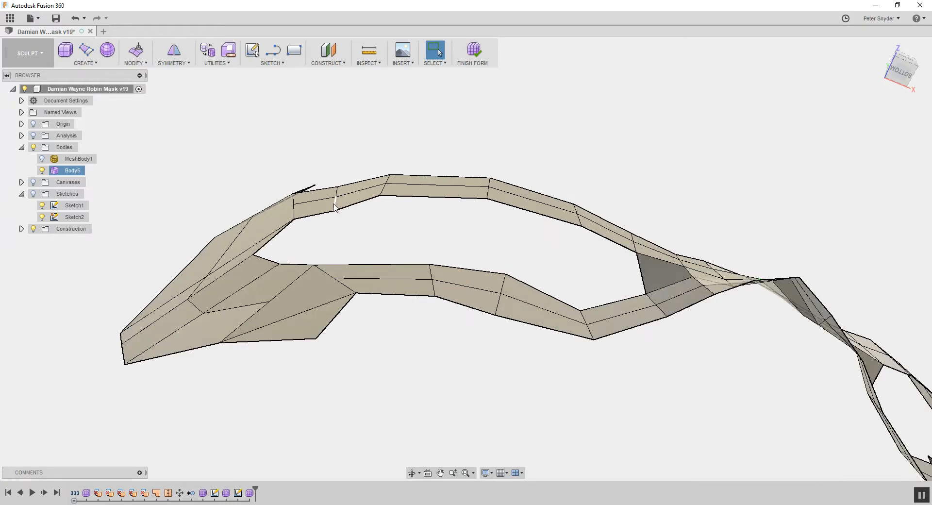
scroll(339, 195, "up", 3)
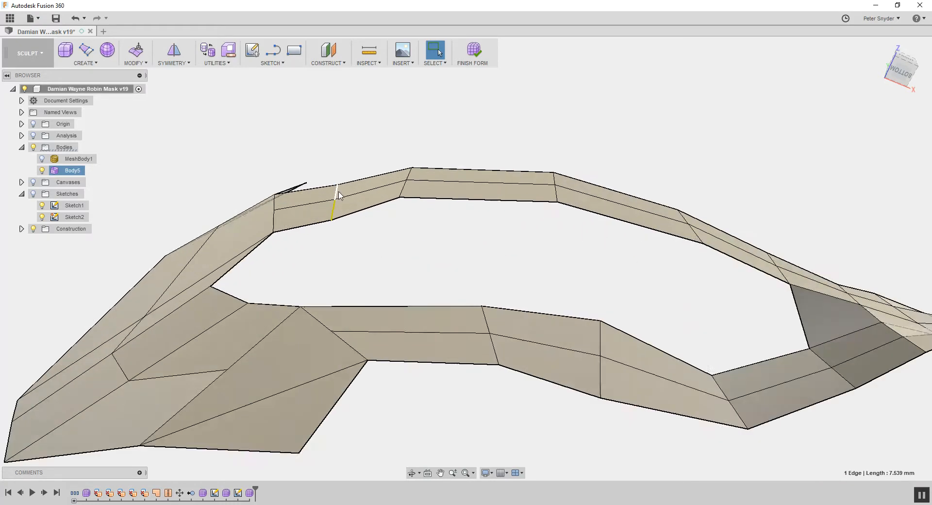
scroll(354, 183, "down", 5)
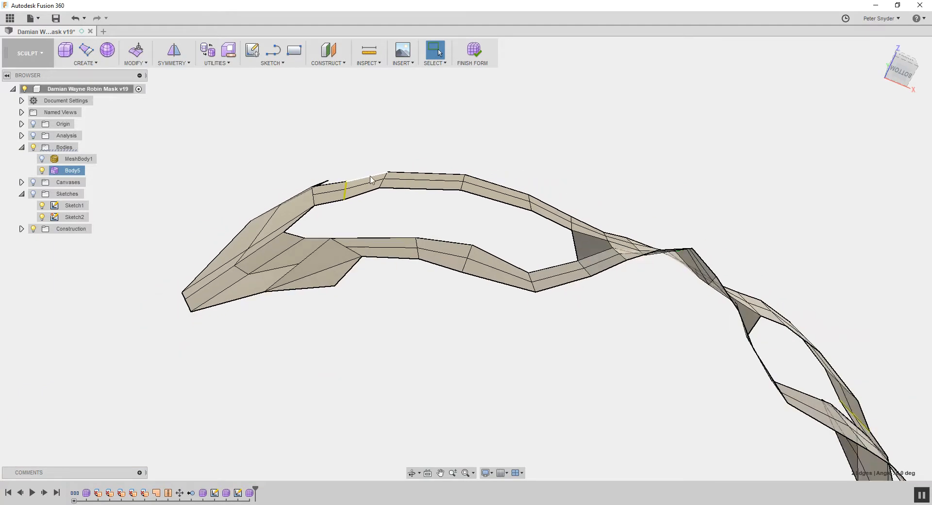
left_click(137, 50)
left_click_drag(361, 183, 292, 213)
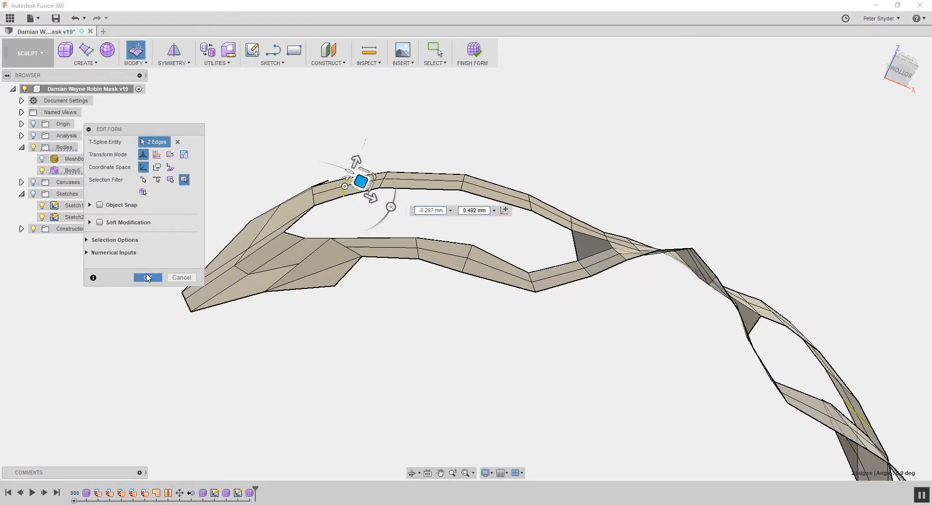
Accept the edge move and compare the mask's underside in smooth, control frame and box display, ending in box display
left_click(150, 276)
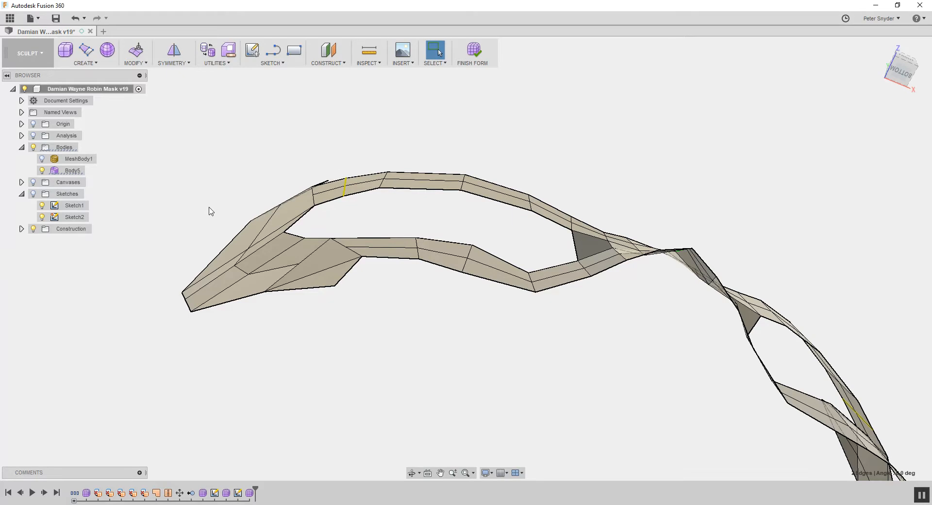
key("alt+3")
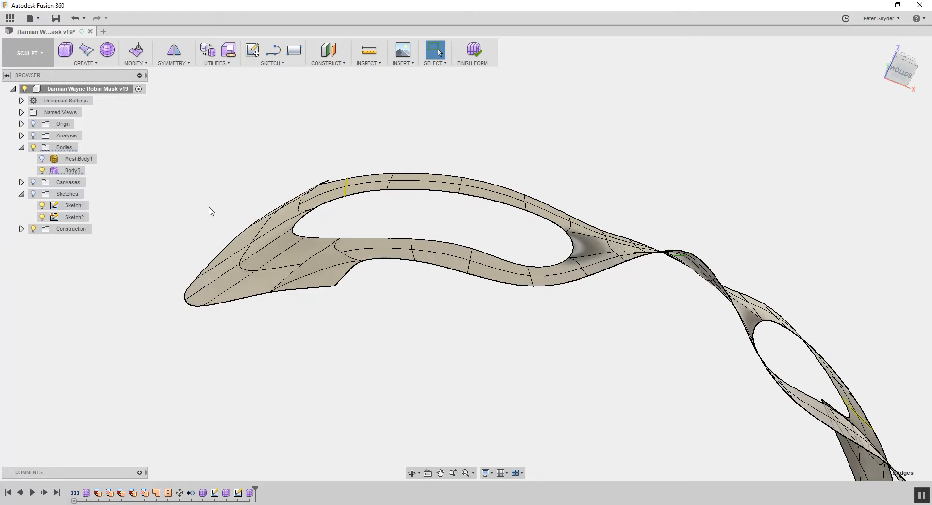
key("alt+1")
key("alt+3")
key("alt+2")
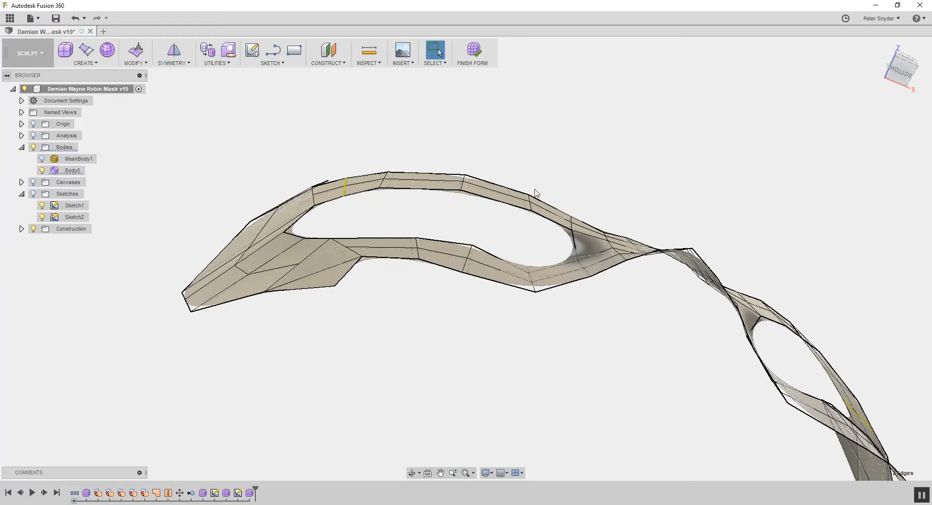
key("alt+1")
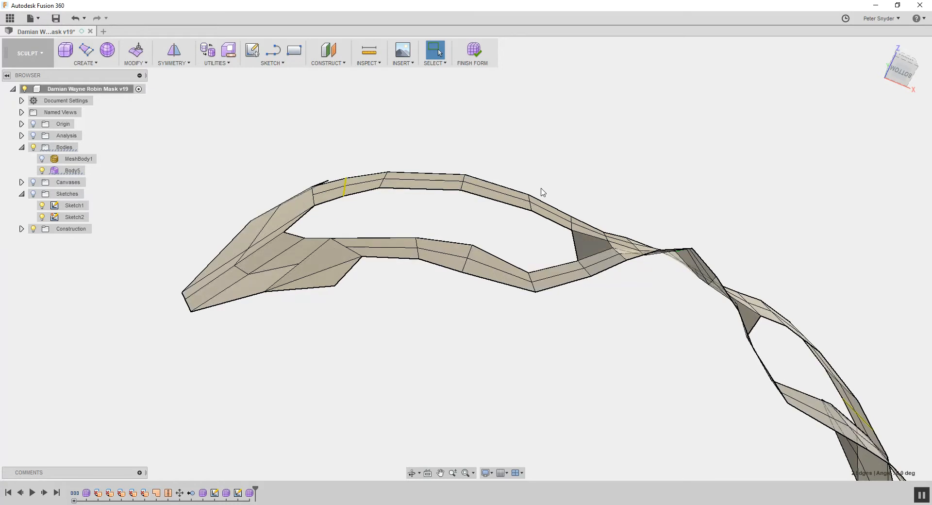
key("alt+3")
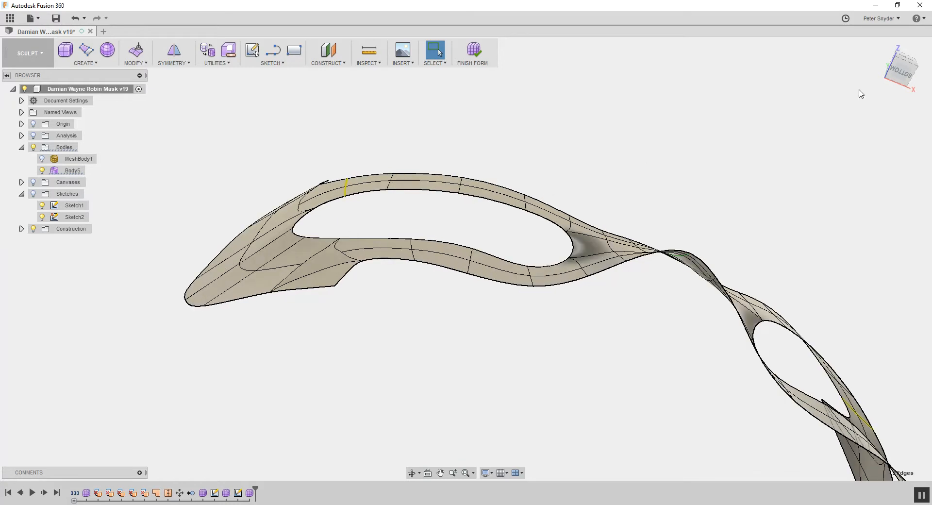
key("alt+1")
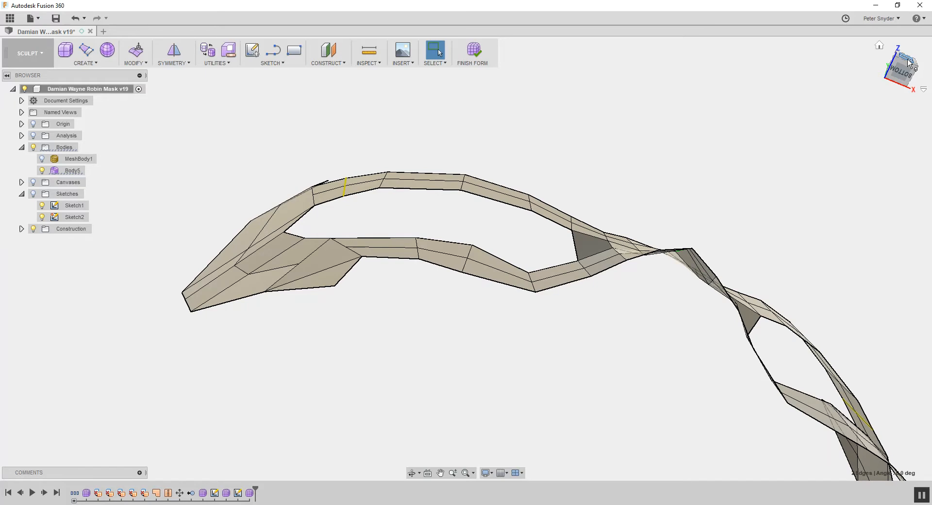
Delete the tall face beside the eye's upper outer corner, working from a slightly turned front view
left_click(909, 61)
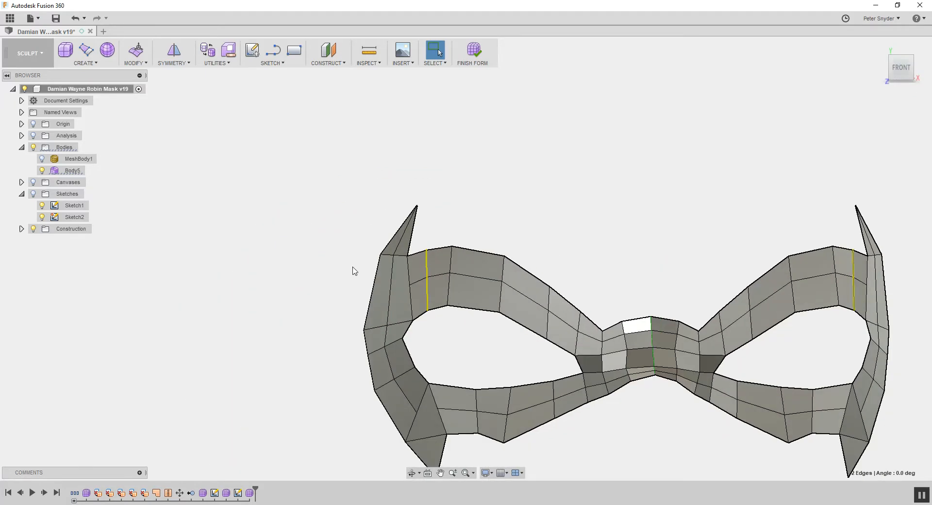
left_click_drag(898, 68, 922, 72)
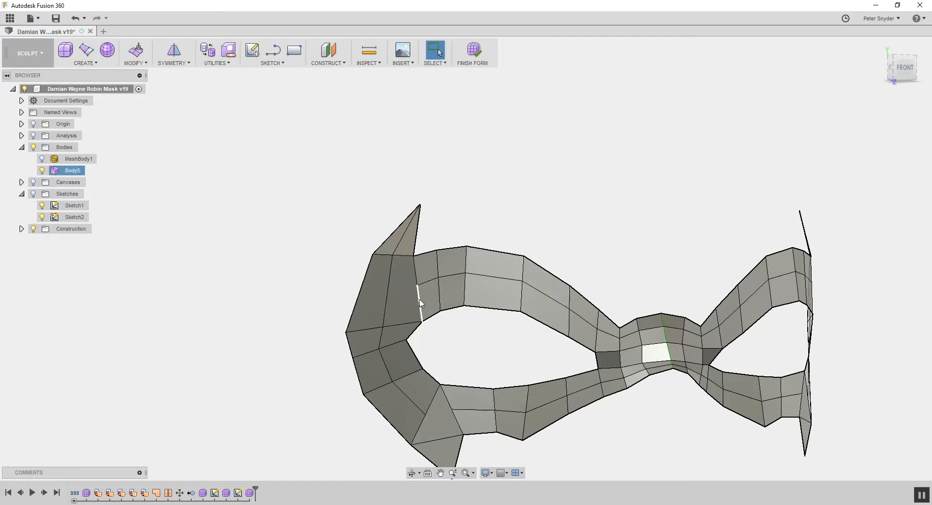
left_click(402, 298)
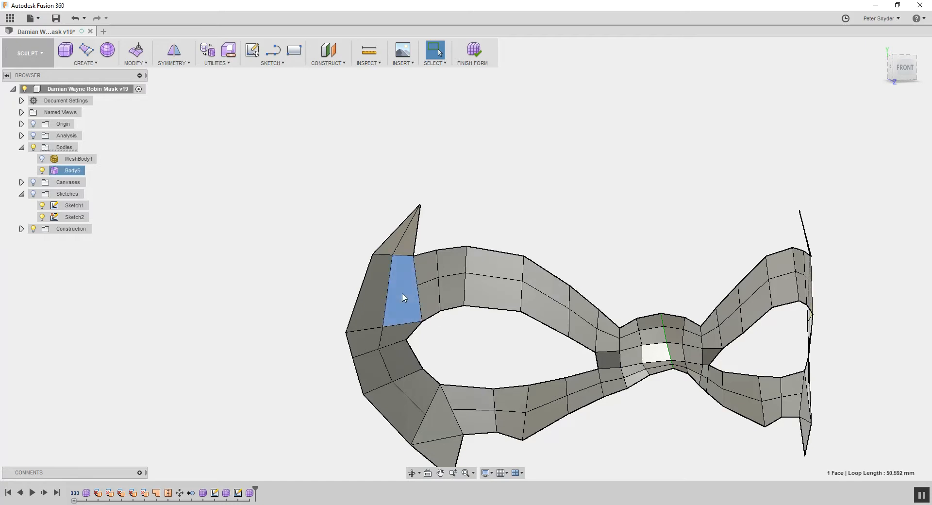
key("Delete")
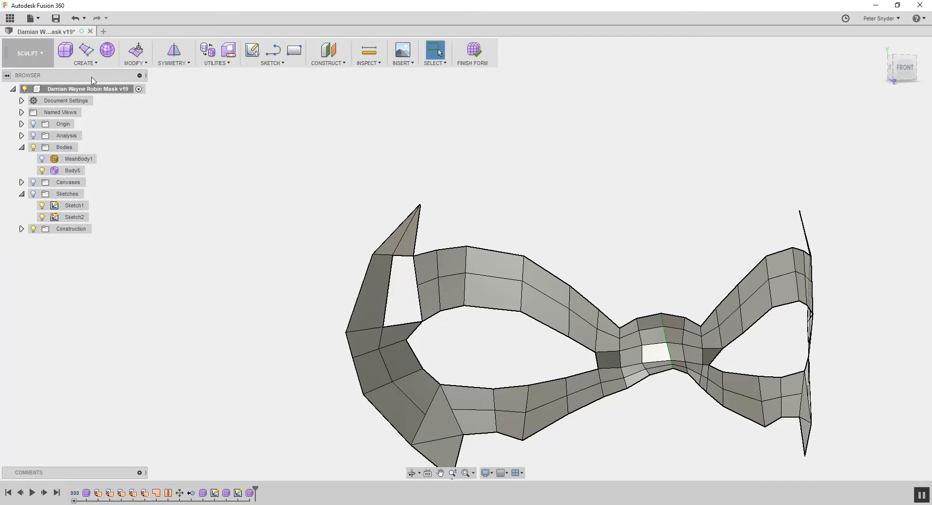
Fill the opening with a lower triangular face and an upper four-sided face that share the middle vertex of the brow band
left_click(86, 63)
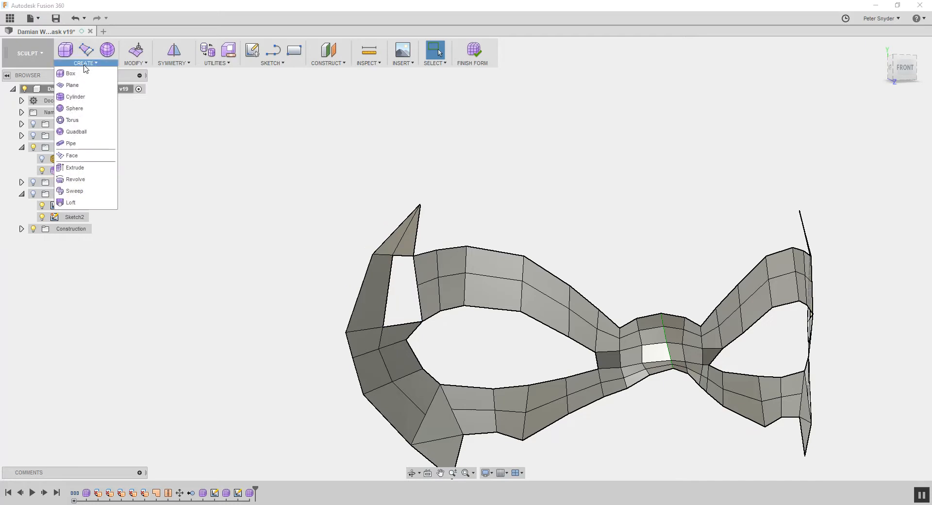
left_click(75, 156)
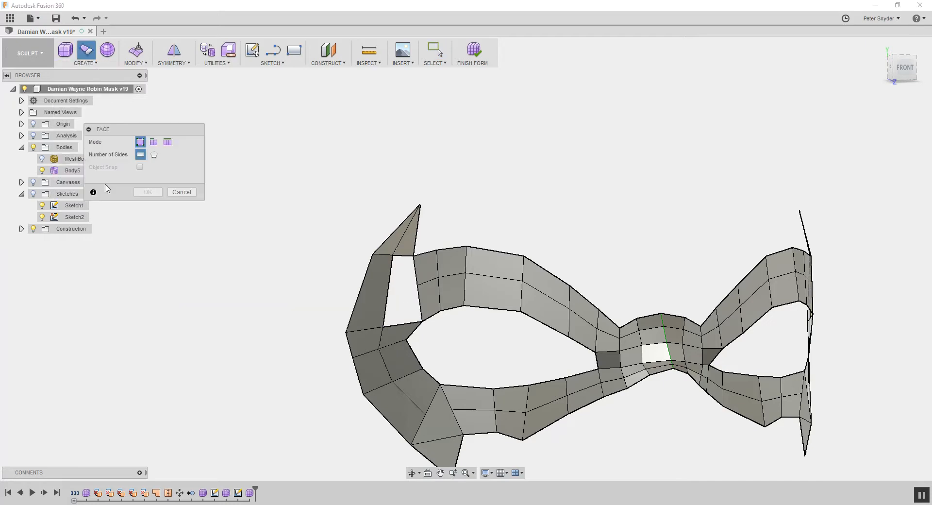
left_click(417, 285)
left_click(383, 326)
left_click(423, 320)
left_click(417, 285)
left_click(392, 255)
left_click(413, 255)
left_click(417, 286)
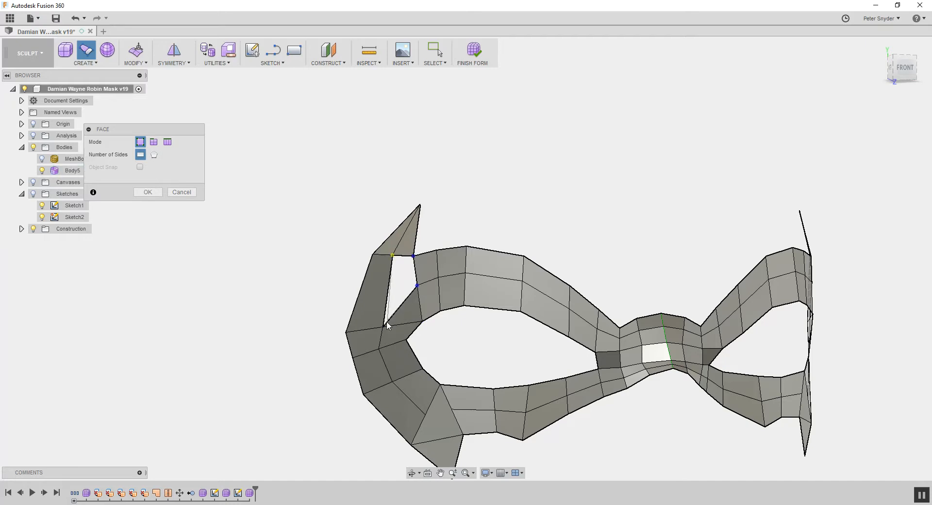
left_click(383, 327)
middle_click_drag(423, 301, 274, 218)
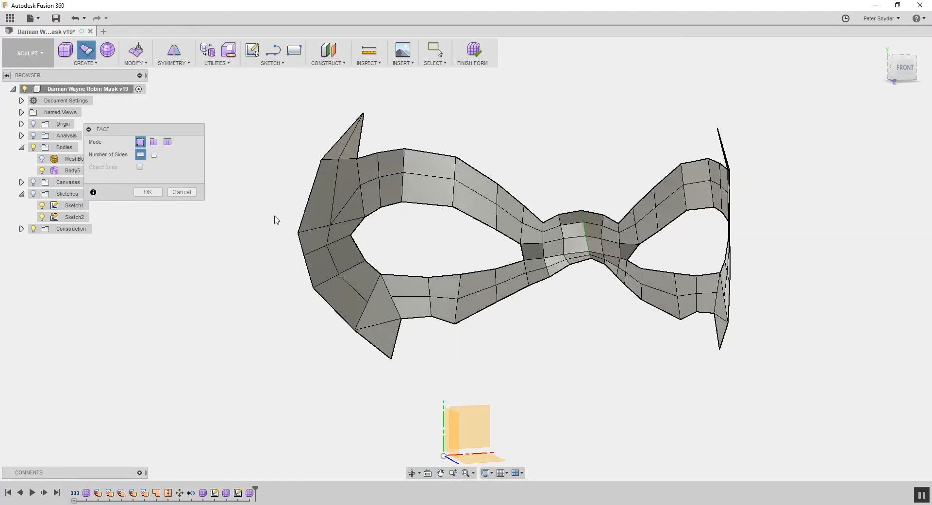
left_click(148, 192)
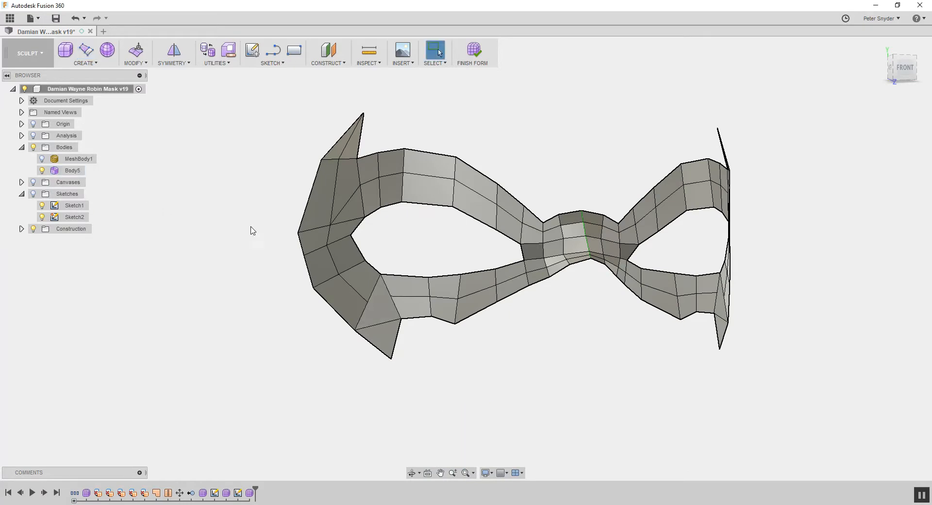
Delete the triangular face at the eye's lower outer corner and fill the opening's upper part with a face ending at the mid-edge vertices
left_click(388, 303)
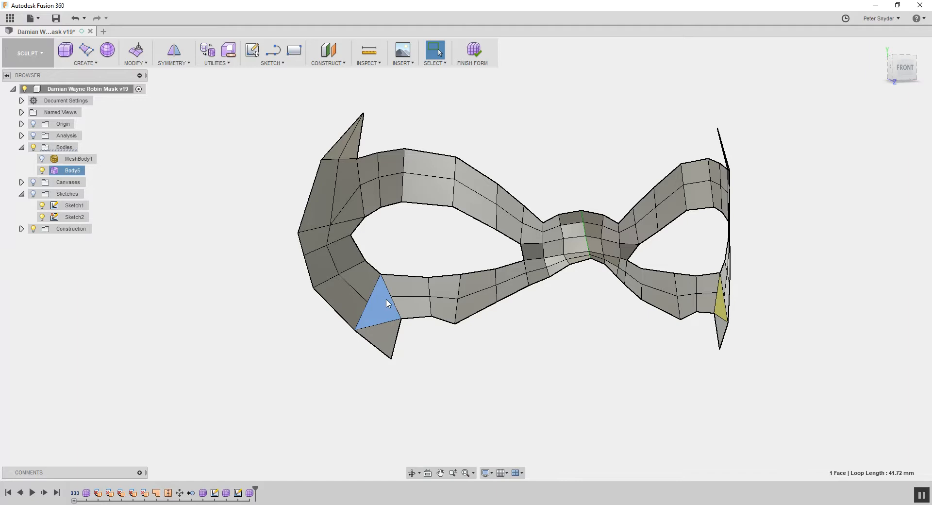
key("Delete")
left_click(85, 63)
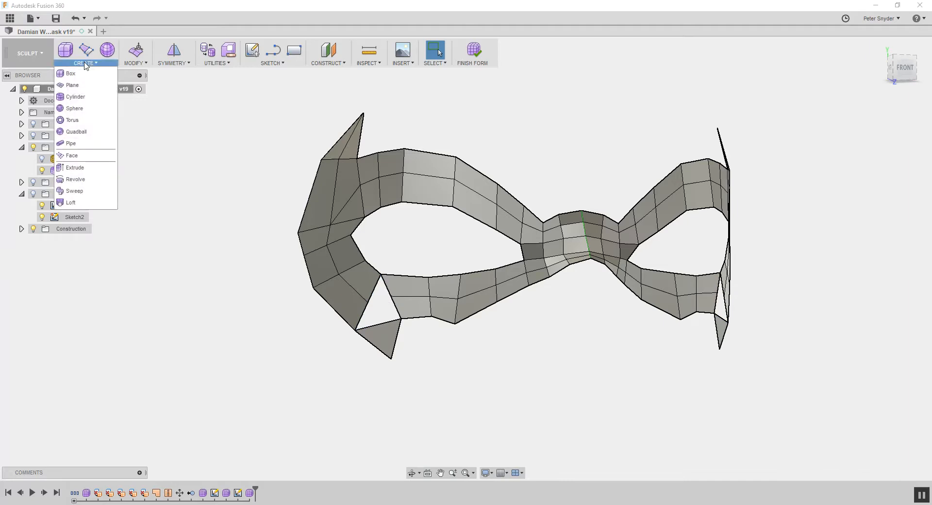
left_click(72, 155)
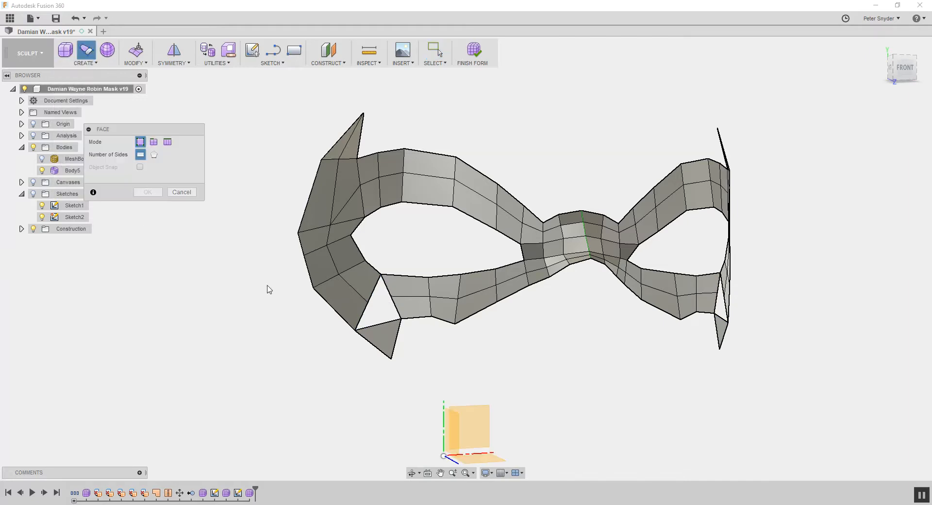
left_click(381, 276)
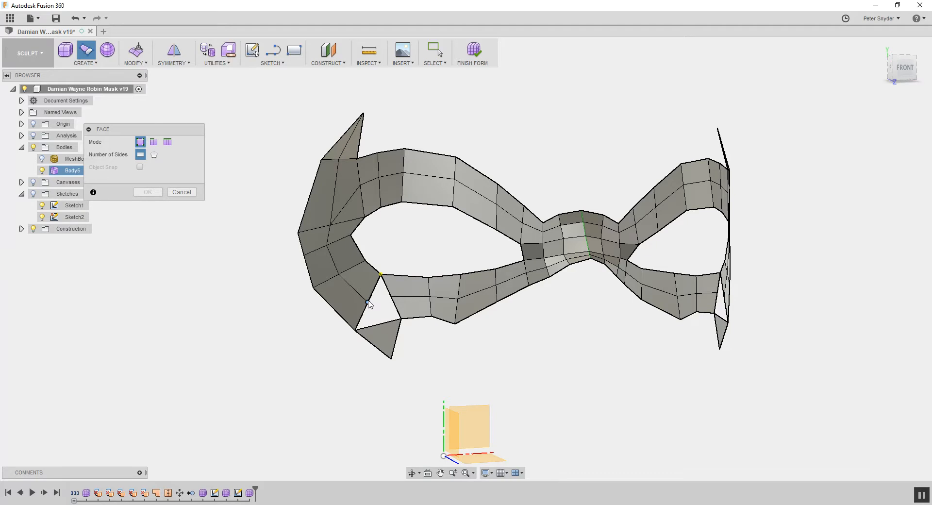
left_click(368, 302)
left_click(391, 296)
left_click(381, 275)
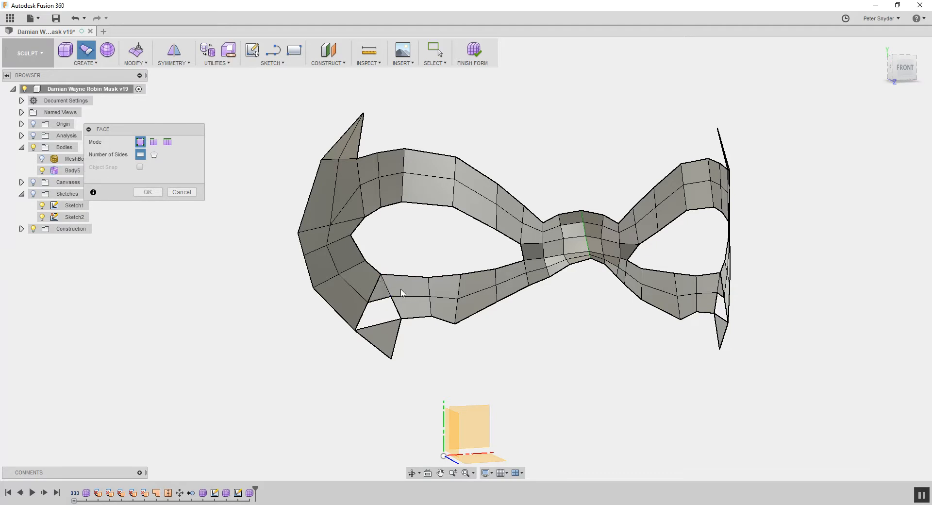
Close the rest of the lower opening with a four-sided face, check its seams up close and accept the new faces
left_click(367, 301)
left_click(355, 330)
left_click(401, 318)
left_click(390, 296)
scroll(383, 297, "up", 8)
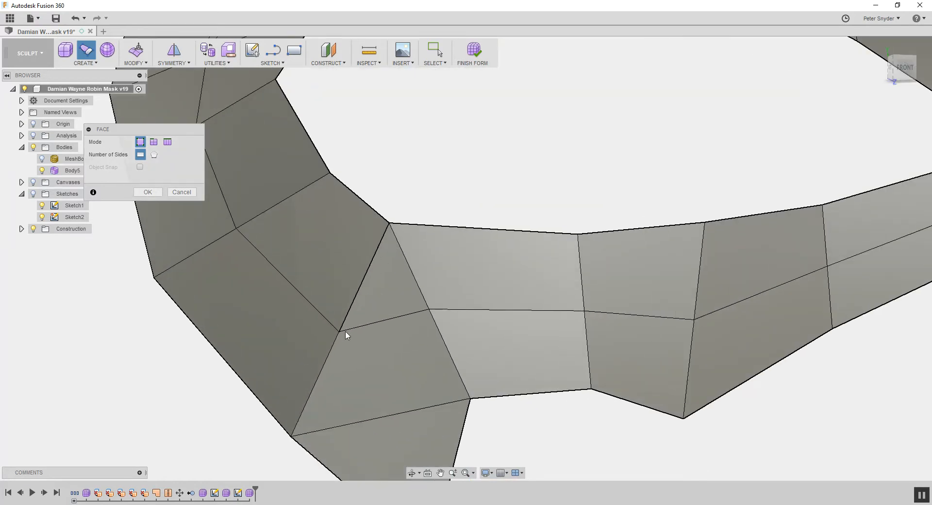
scroll(343, 328, "up", 4)
scroll(391, 264, "down", 3)
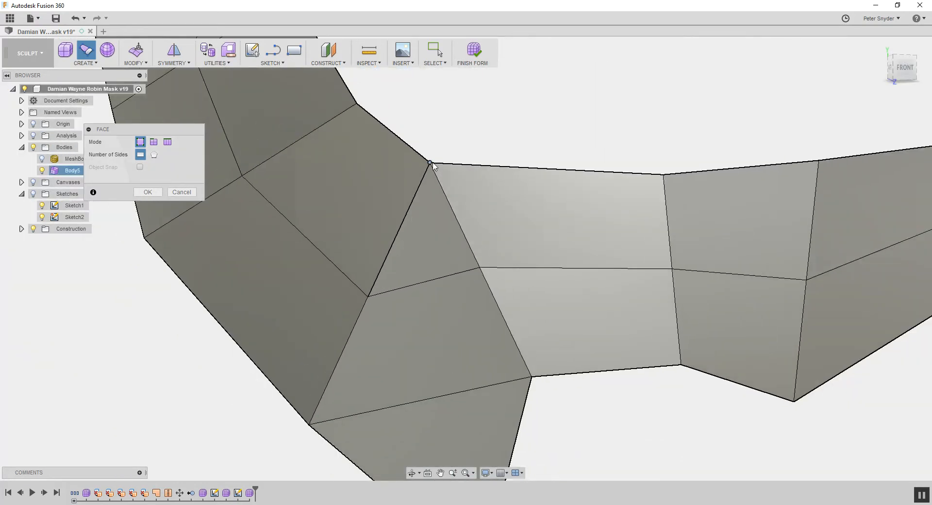
scroll(408, 196, "up", 3)
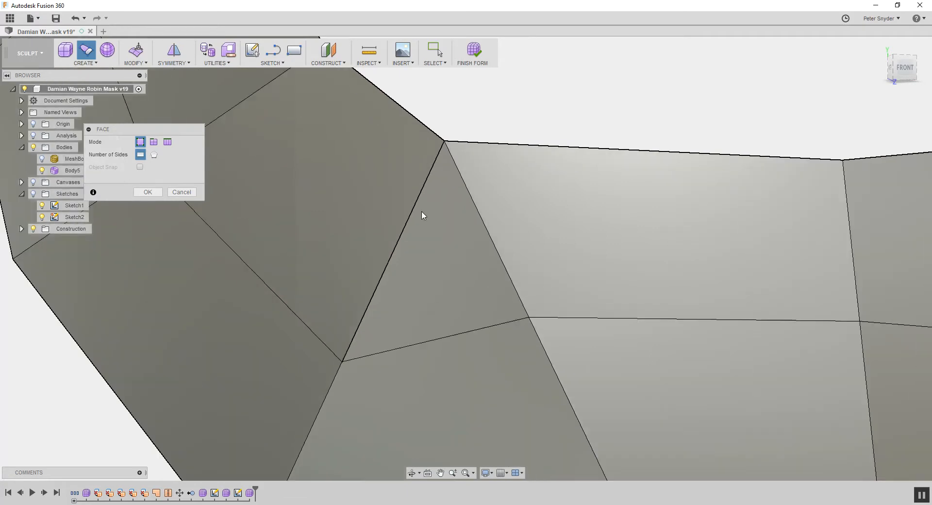
scroll(422, 215, "down", 3)
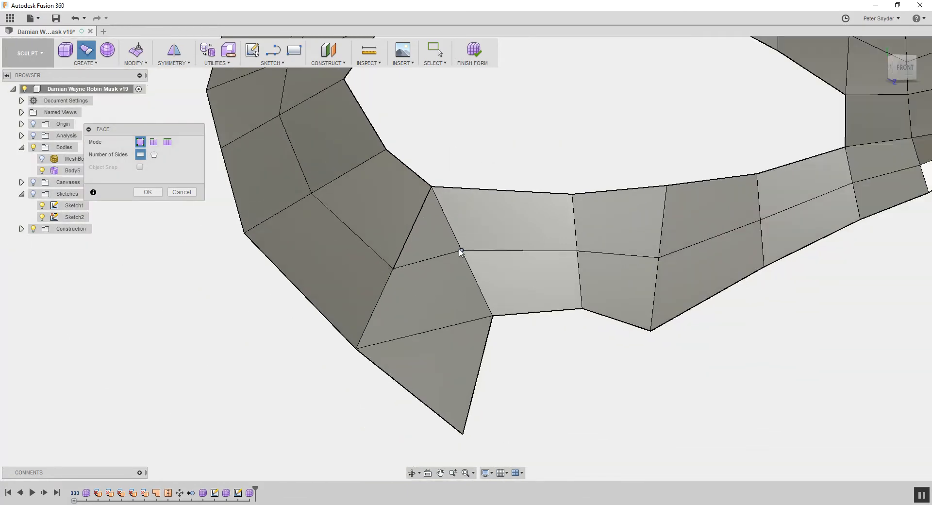
left_click(149, 192)
scroll(466, 264, "down", 3)
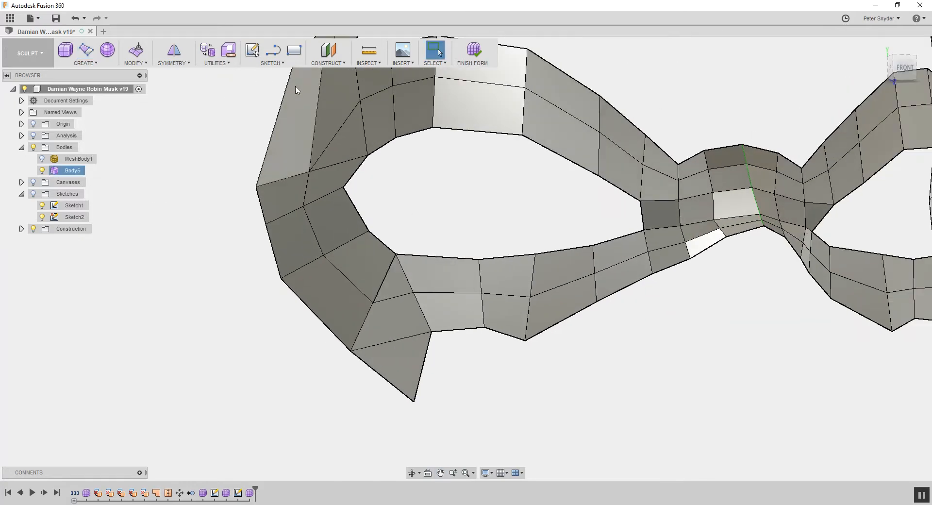
Run Repair Body on the mask with AutoRepair and a weld tolerance of 0.01 mm
left_click(228, 63)
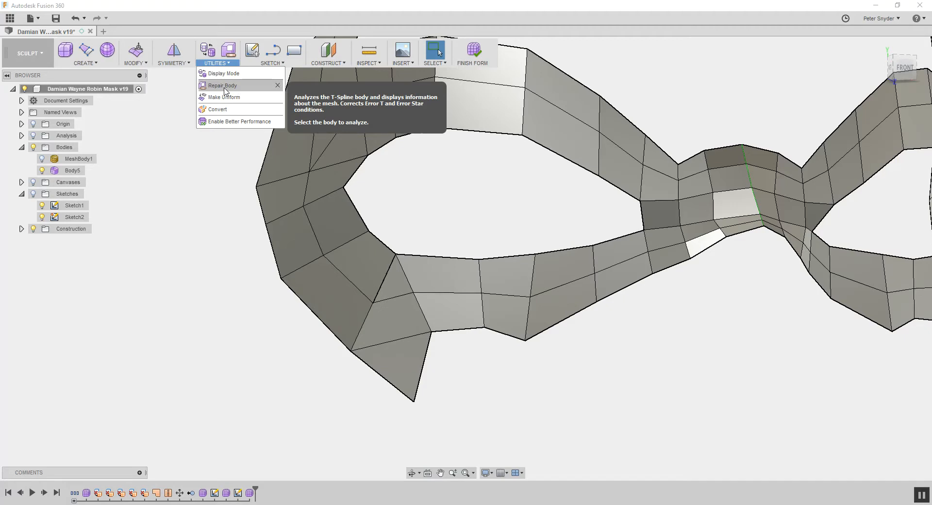
left_click(224, 85)
scroll(237, 156, "down", 2)
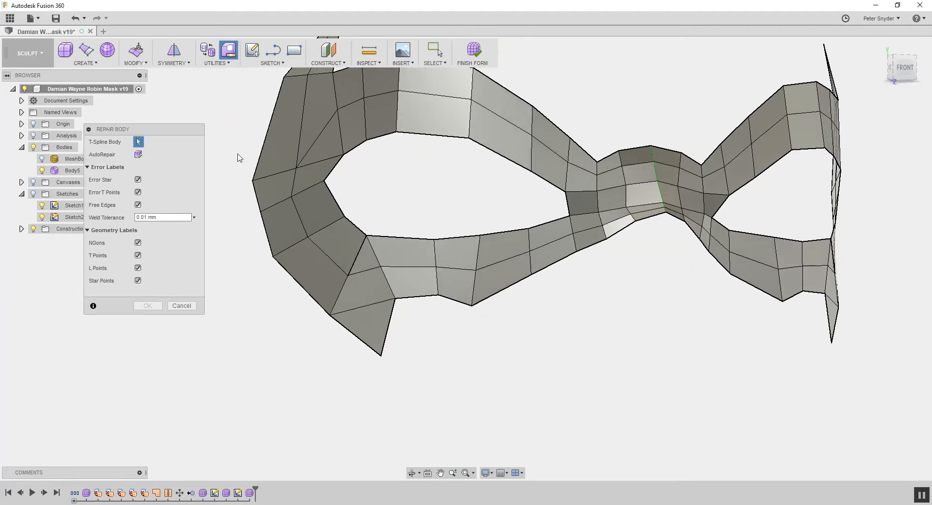
scroll(208, 159, "down", 1)
middle_click_drag(209, 159, 264, 188)
scroll(264, 188, "down", 1)
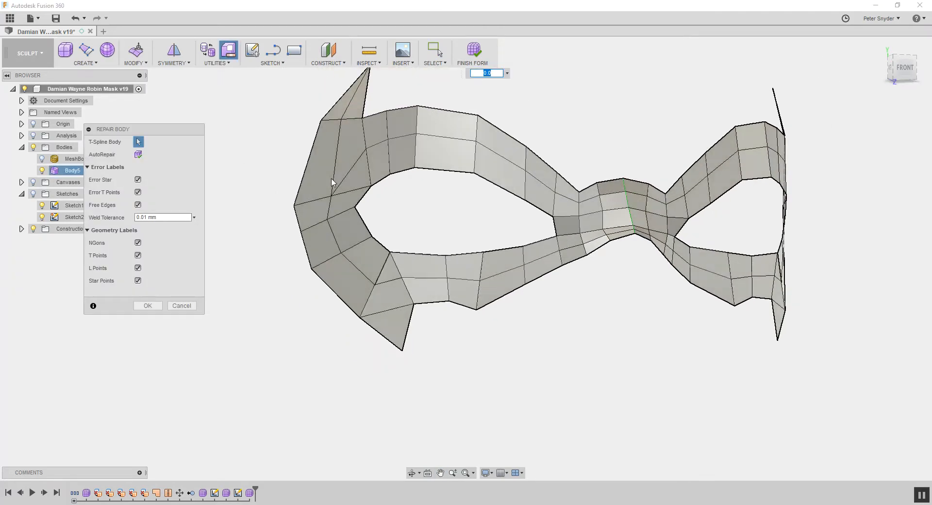
scroll(373, 167, "up", 3)
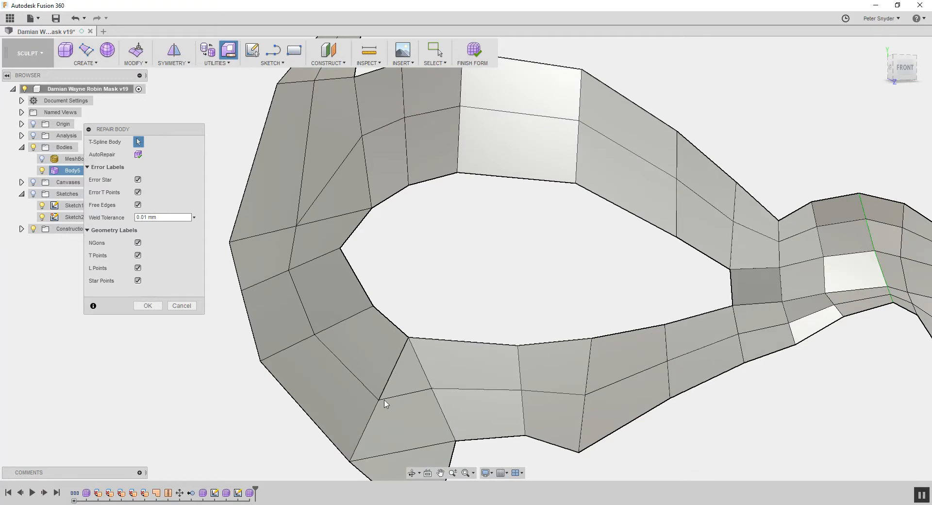
scroll(359, 348, "down", 1)
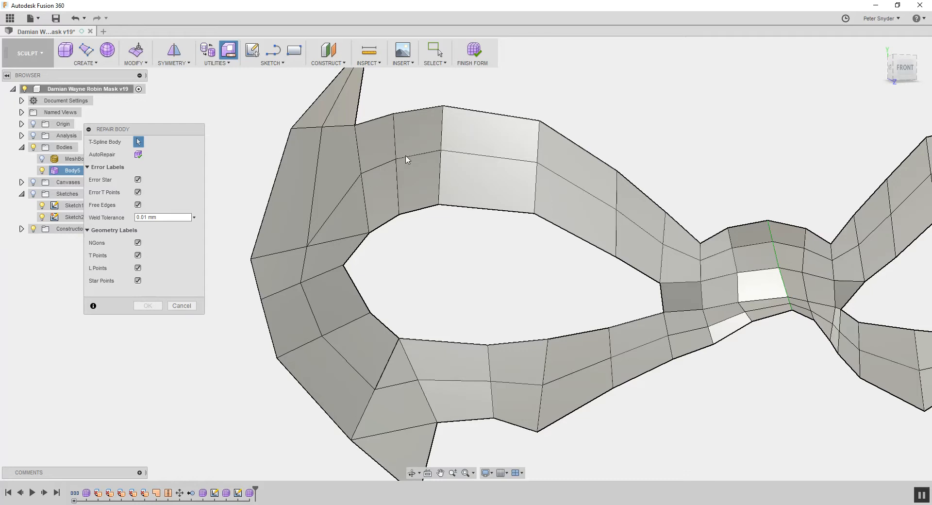
scroll(406, 159, "down", 2)
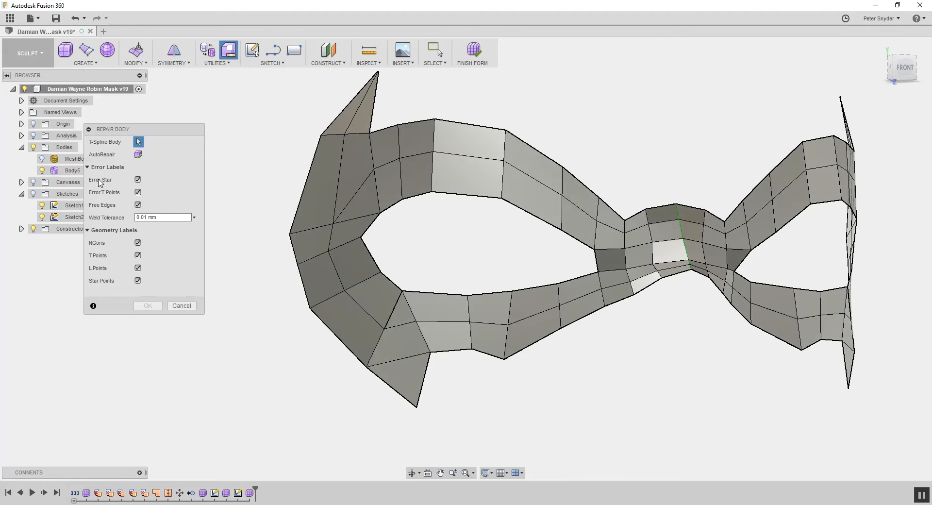
left_click(389, 151)
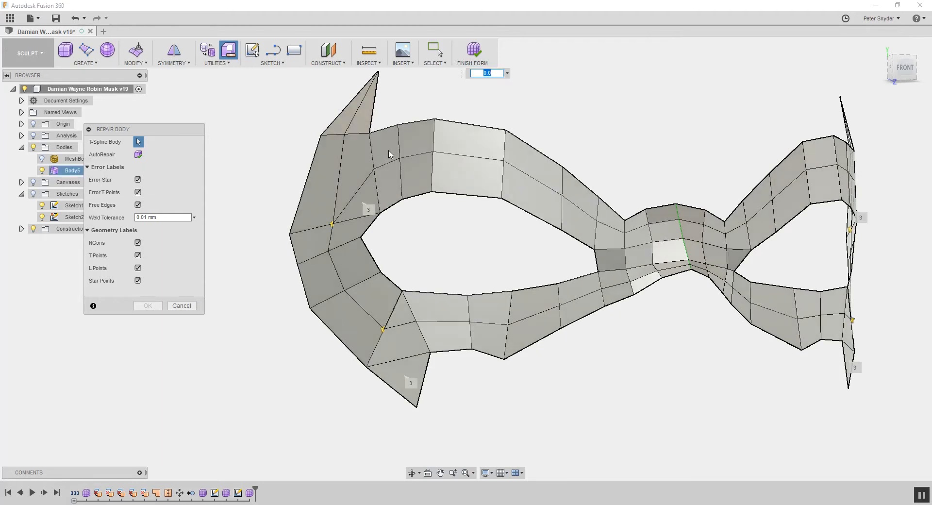
left_click(140, 154)
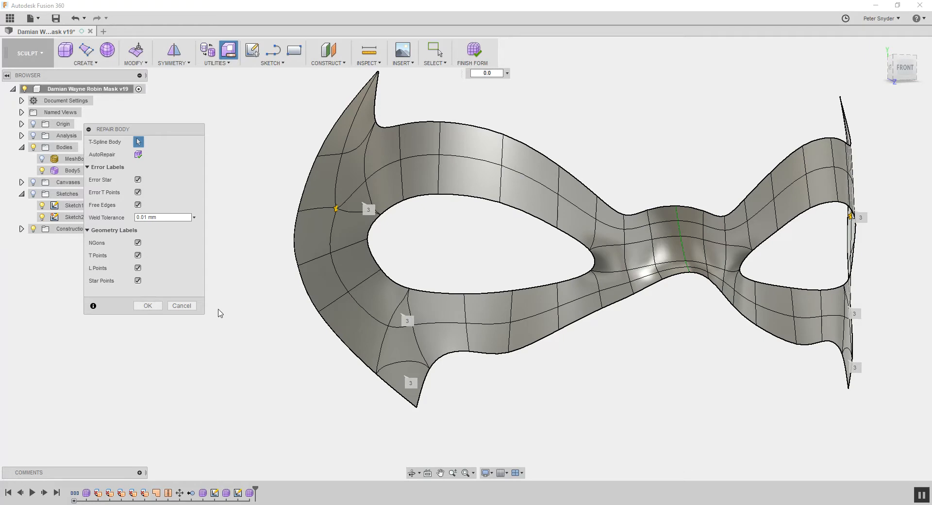
left_click(147, 305)
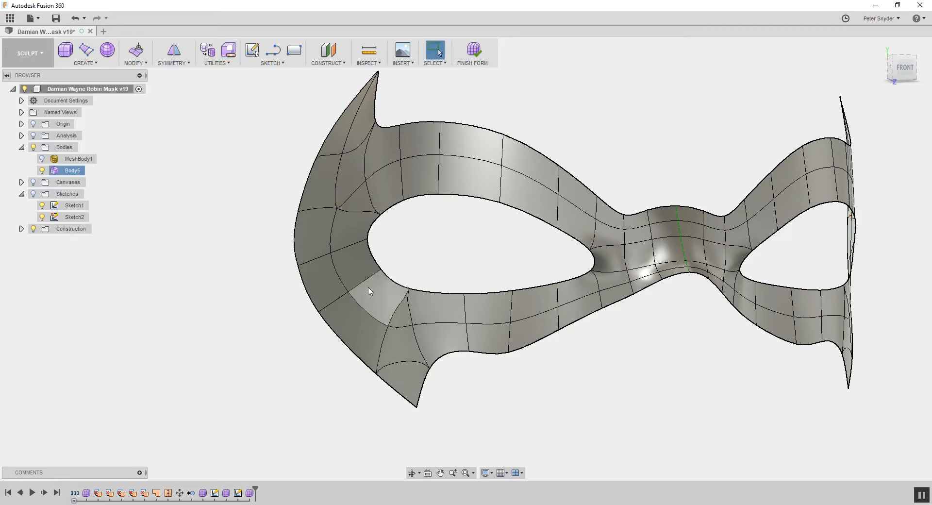
Examine the rebuilt faces at the eye's lower outer corner in box and smooth display, viewing the whole mask from the front
left_click(381, 313)
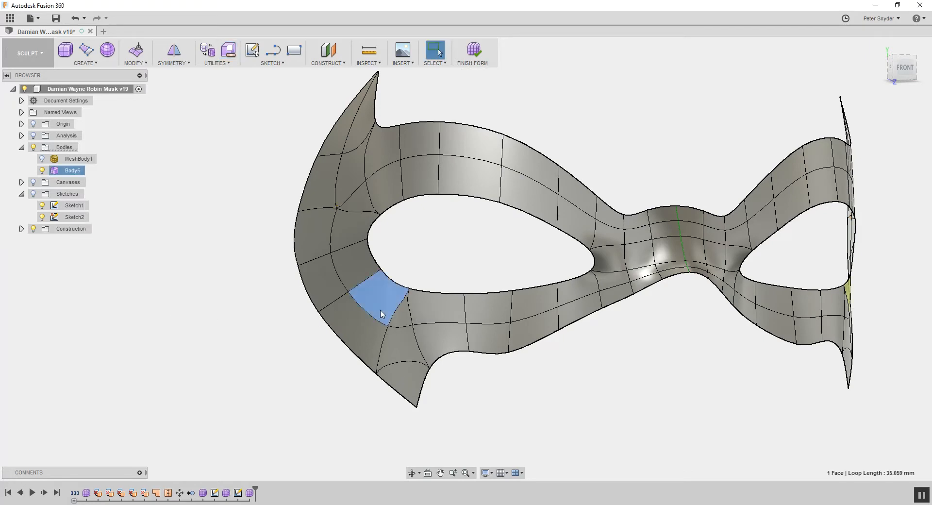
key("alt+1")
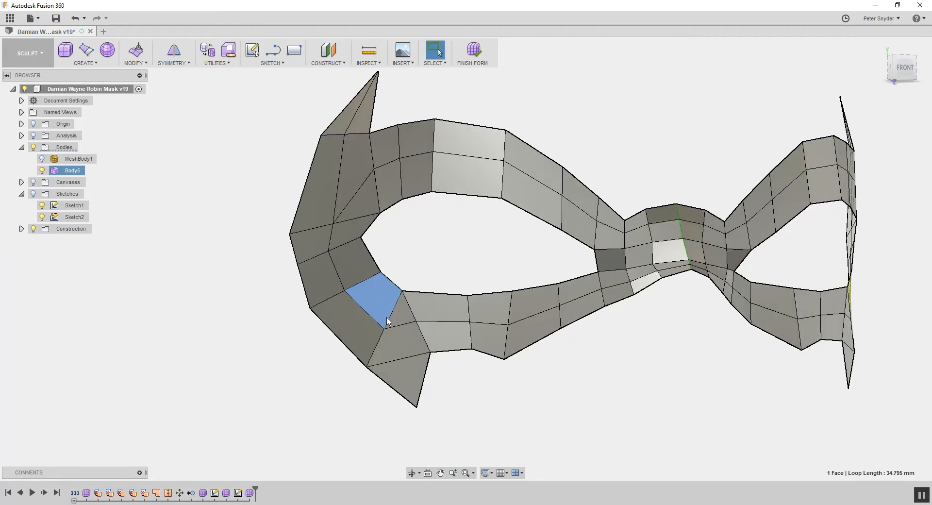
left_click(407, 311)
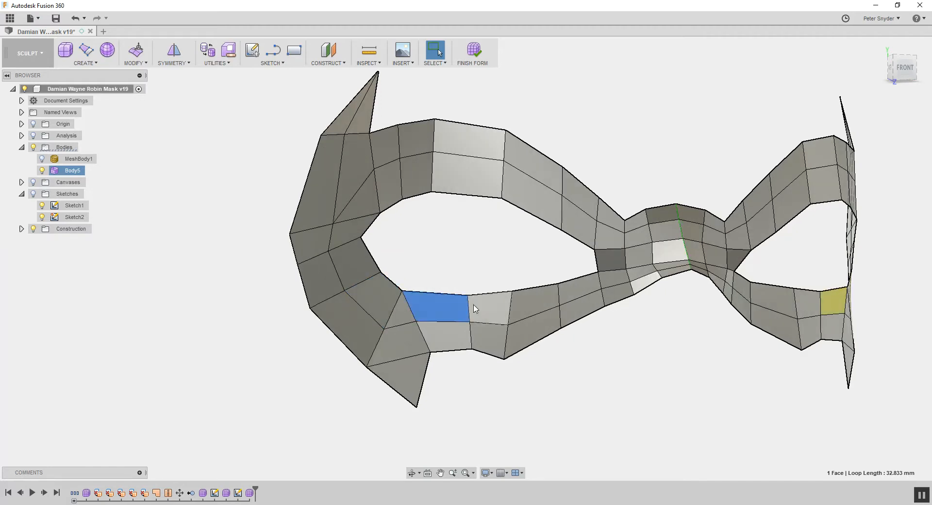
left_click(476, 252)
scroll(460, 228, "down", 2)
mouse_move(904, 71)
left_mouse_down()
mouse_move(883, 70)
mouse_move(902, 69)
left_mouse_up()
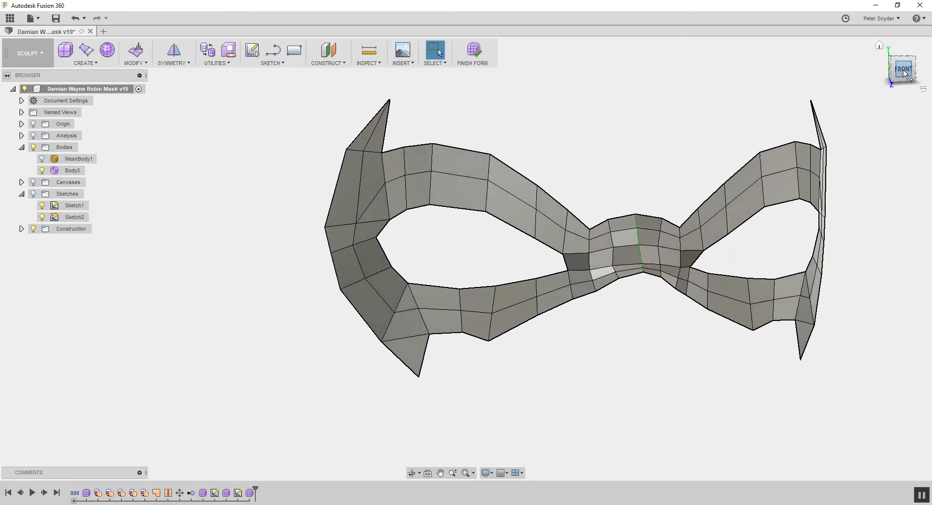
key("alt+3")
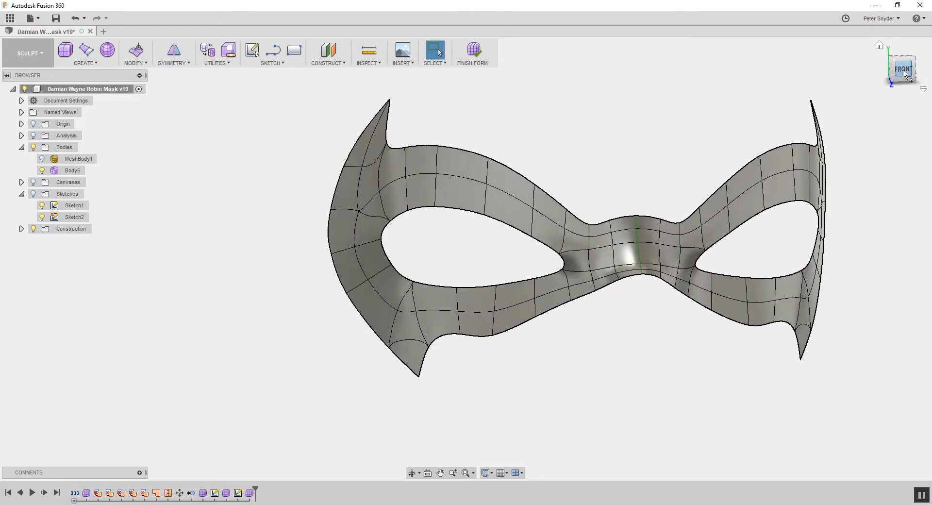
mouse_move(903, 71)
left_mouse_down()
mouse_move(904, 37)
mouse_move(867, 90)
mouse_move(879, 70)
left_mouse_up()
left_click(909, 71)
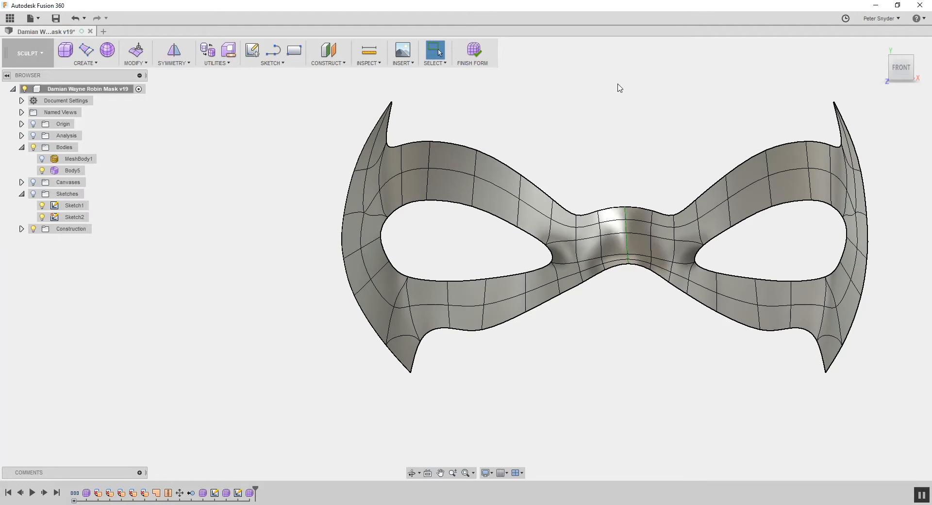
Select the upper and lower middle edge loops around the whole mask and move them slightly forward with Edit Form
left_click(131, 63)
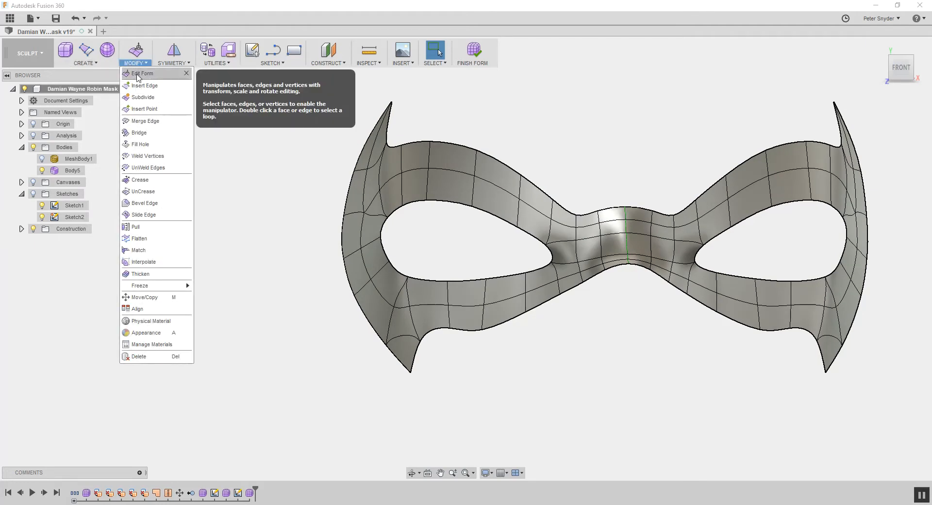
left_click(137, 74)
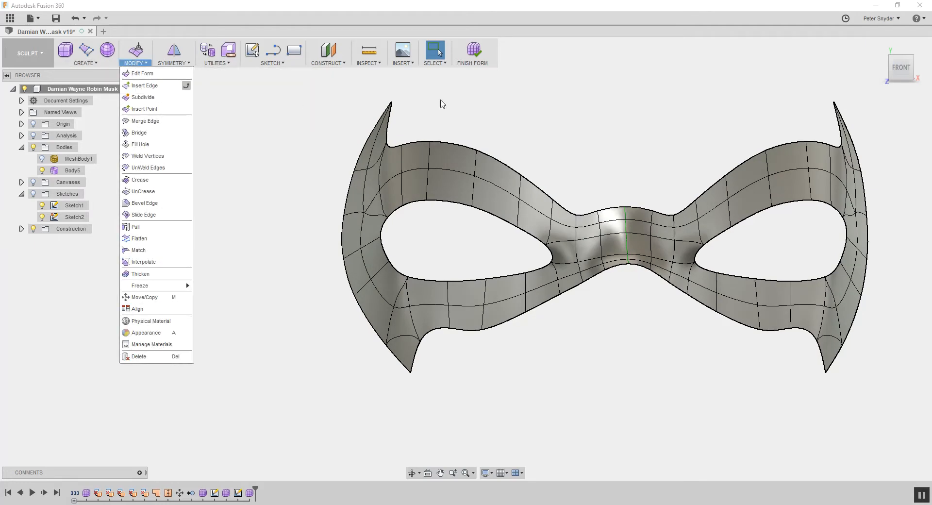
double_click(460, 176)
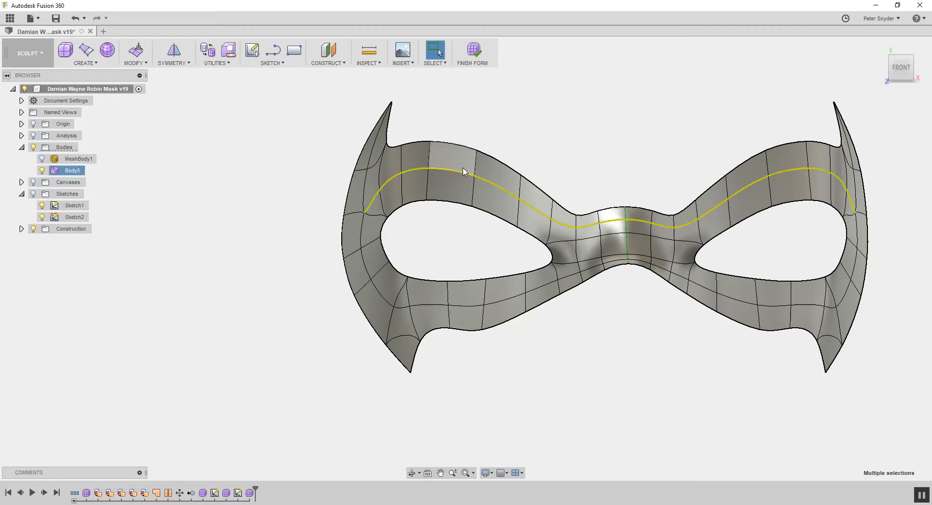
double_click(466, 305, "shift")
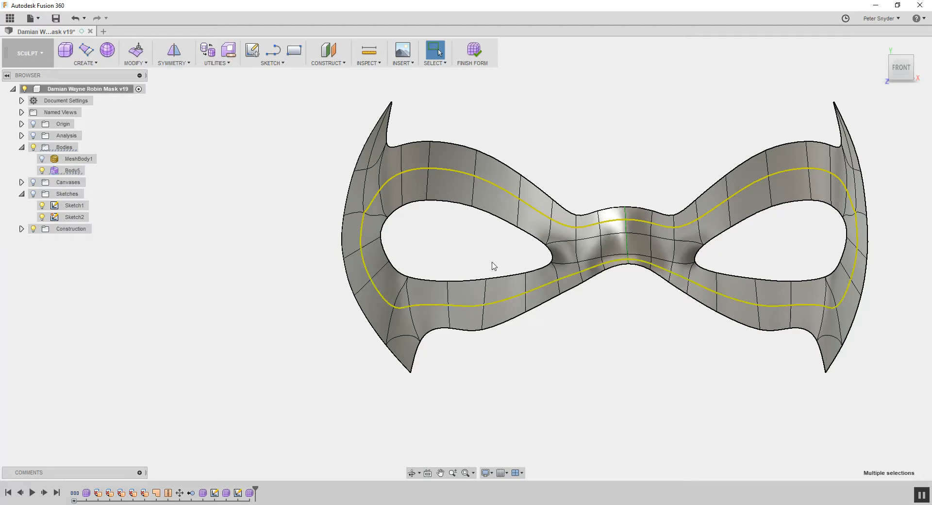
left_click(132, 64)
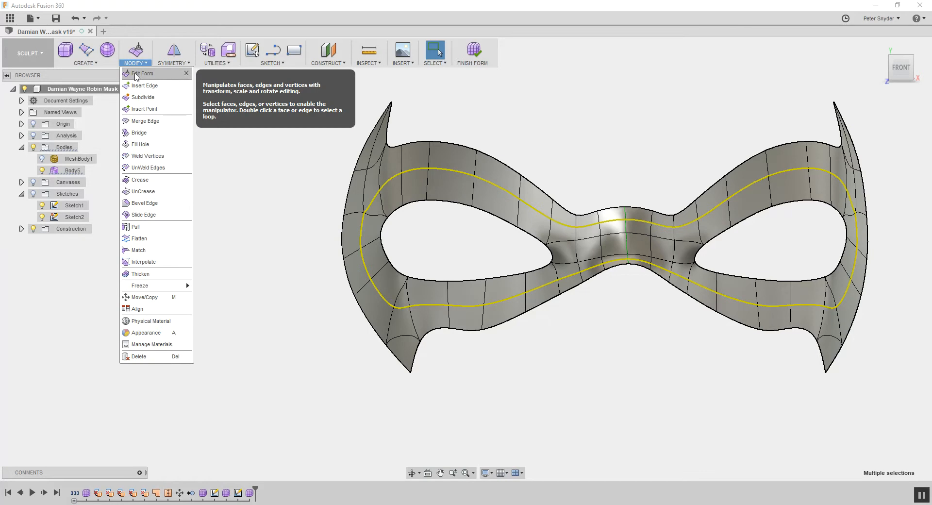
left_click(136, 76)
left_click(902, 81)
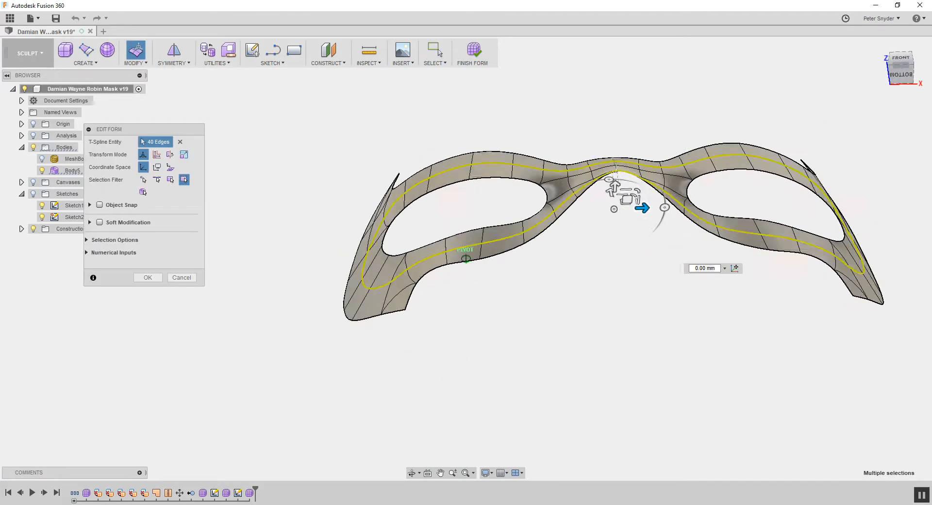
left_click(901, 73)
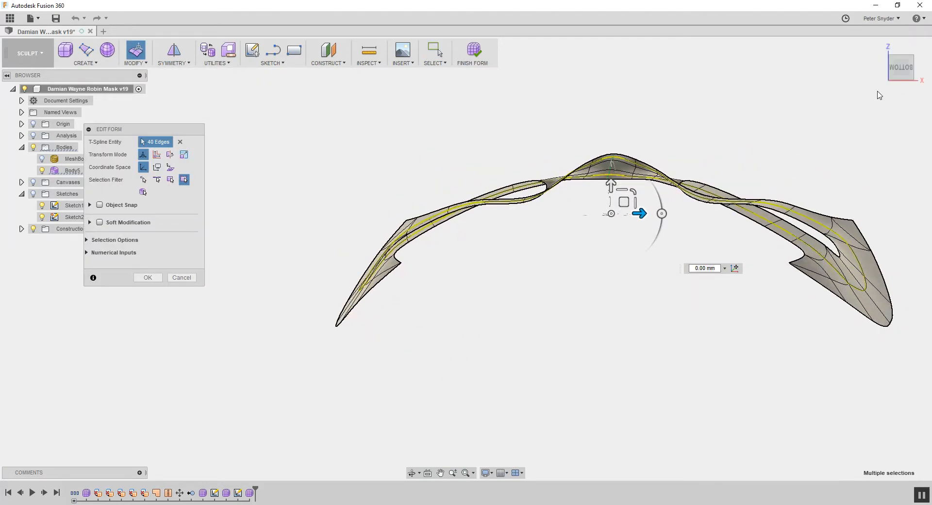
left_click_drag(623, 200, 623, 194)
left_click(148, 277)
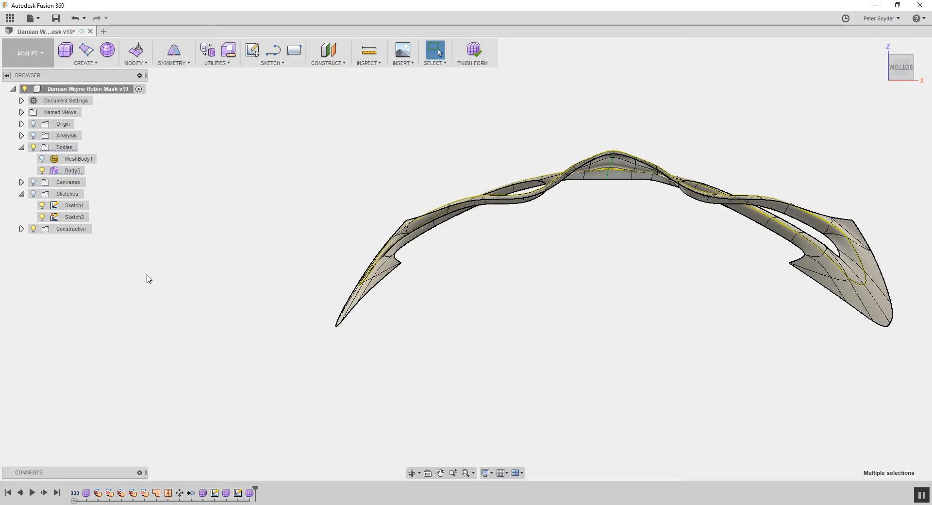
Move the four middle-loop edges beside the eye's outer corner slightly outward with Edit Form in view space
mouse_move(902, 68)
left_mouse_down()
mouse_move(930, 97)
mouse_move(832, 113)
left_mouse_up()
left_click(824, 114)
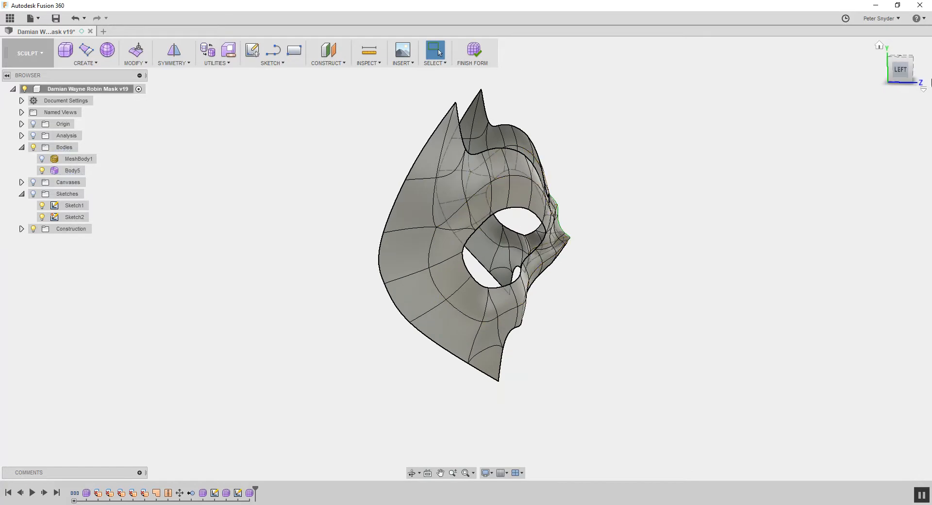
mouse_move(904, 71)
left_mouse_down()
mouse_move(923, 69)
mouse_move(917, 79)
mouse_move(856, 67)
mouse_move(773, 79)
mouse_move(891, 67)
mouse_move(895, 26)
mouse_move(891, 77)
mouse_move(917, 79)
mouse_move(917, 38)
left_mouse_up()
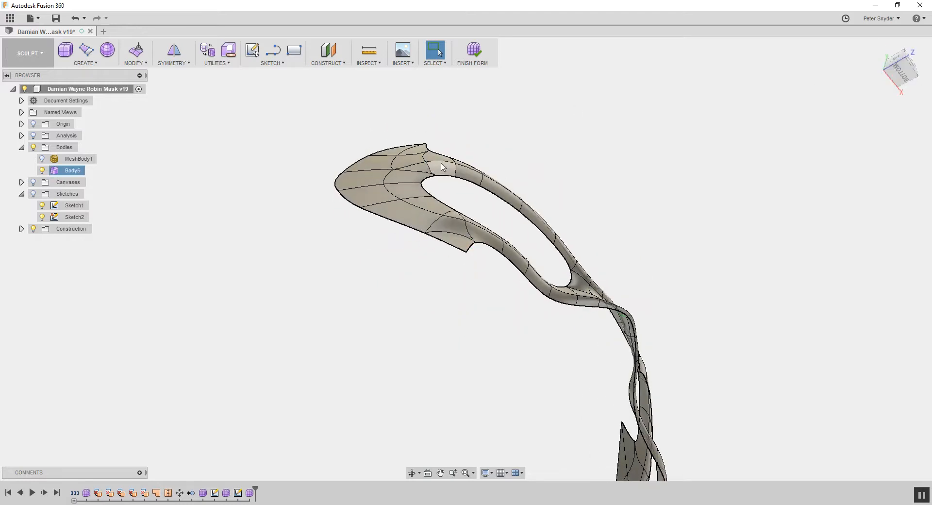
left_click(416, 168)
left_click(388, 176, "shift")
left_click(394, 194, "shift")
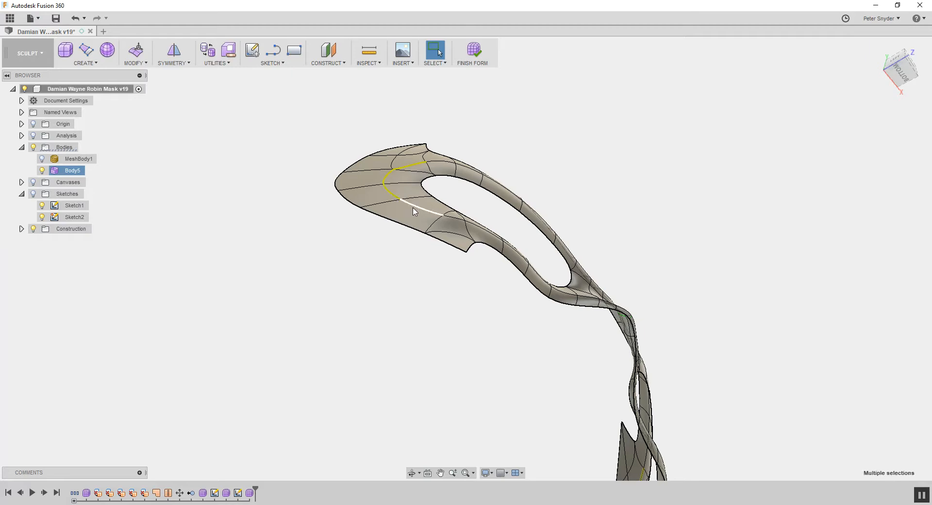
left_click(416, 208, "shift")
left_click(142, 55)
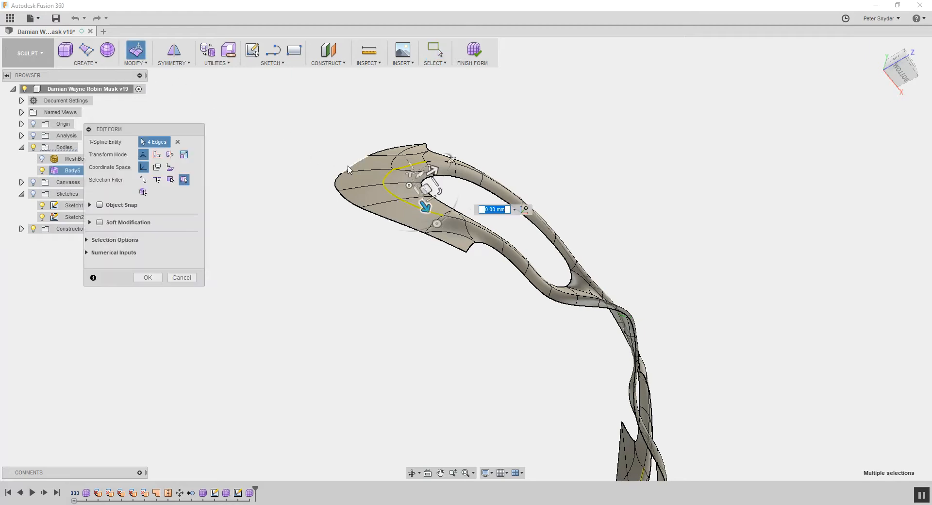
left_click(157, 167)
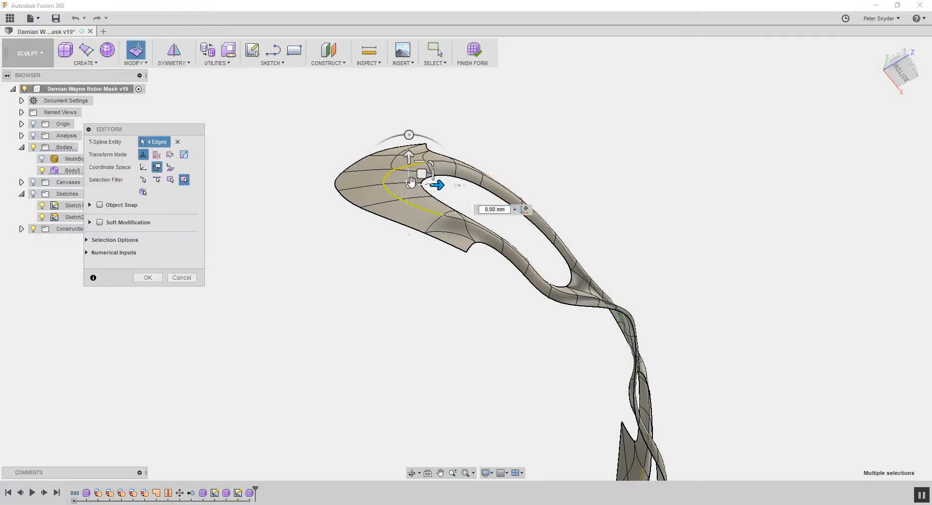
left_click_drag(422, 175, 420, 167)
left_click(555, 140)
left_click_drag(902, 72, 916, 100)
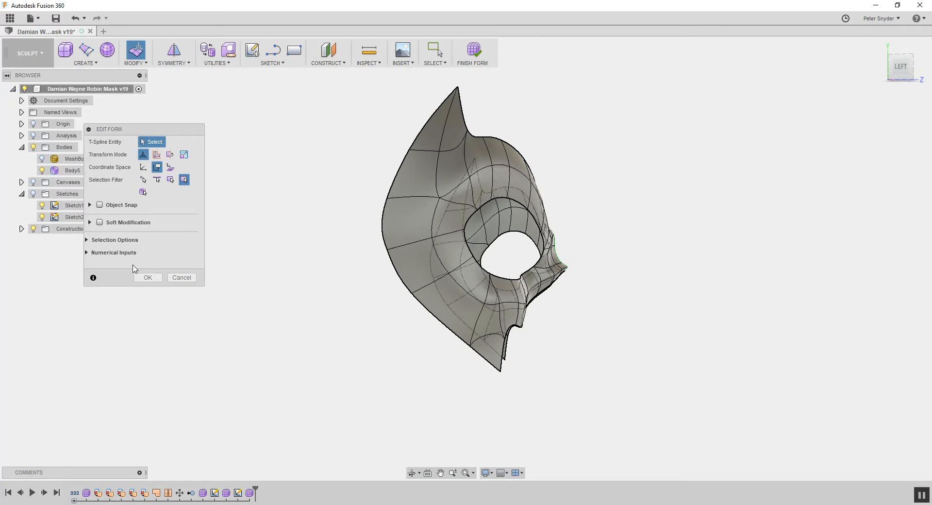
left_click(148, 278)
Try to crease the middle edge loop around the whole mask and check the result from the side and front
double_click(496, 170)
middle_click_drag(497, 172, 397, 228, "shift")
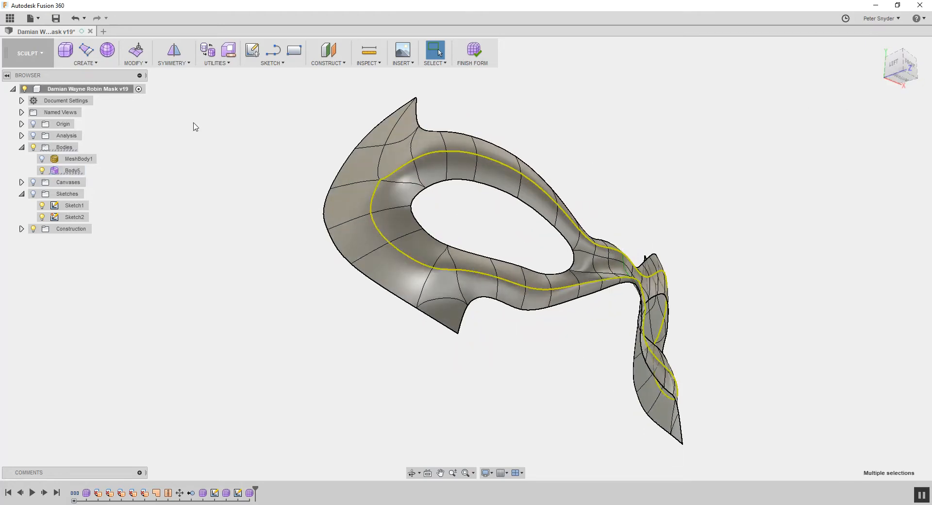
left_click(136, 63)
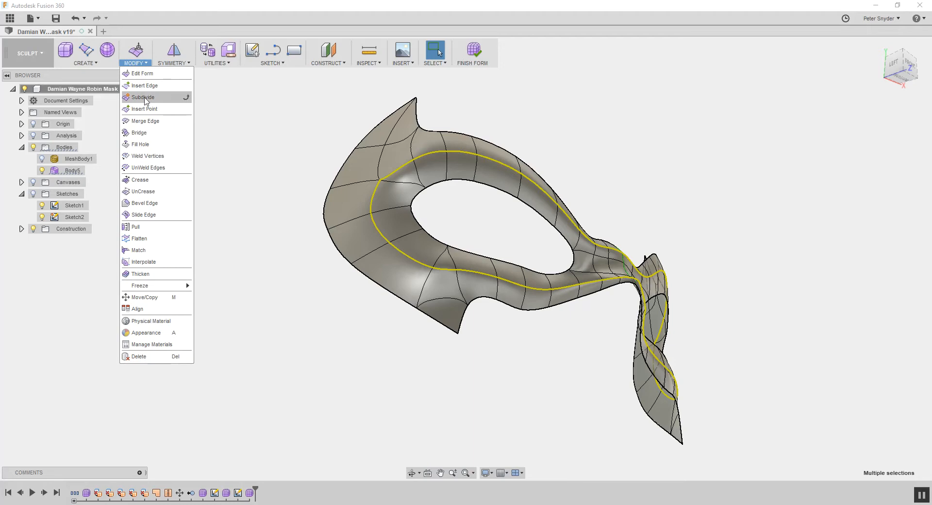
left_click(140, 180)
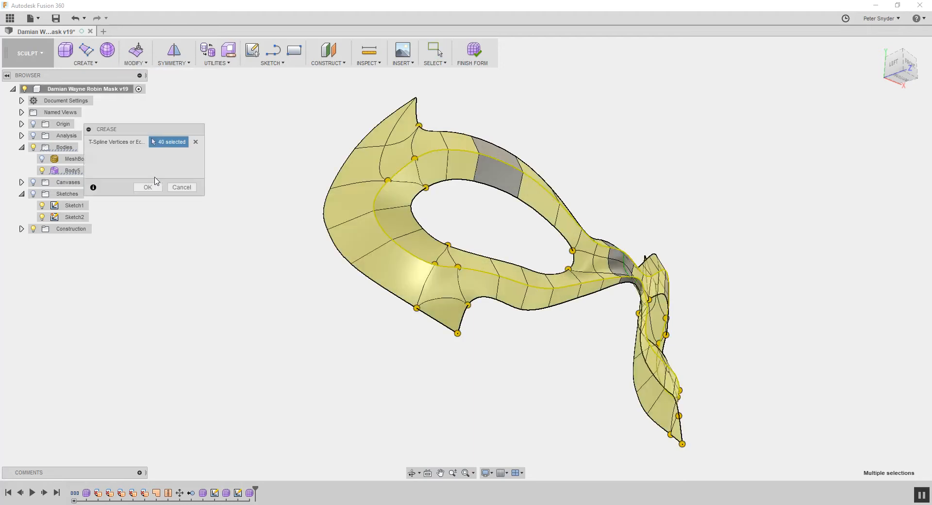
left_click_drag(897, 63, 881, 68)
middle_click_drag(300, 113, 289, 113, "shift")
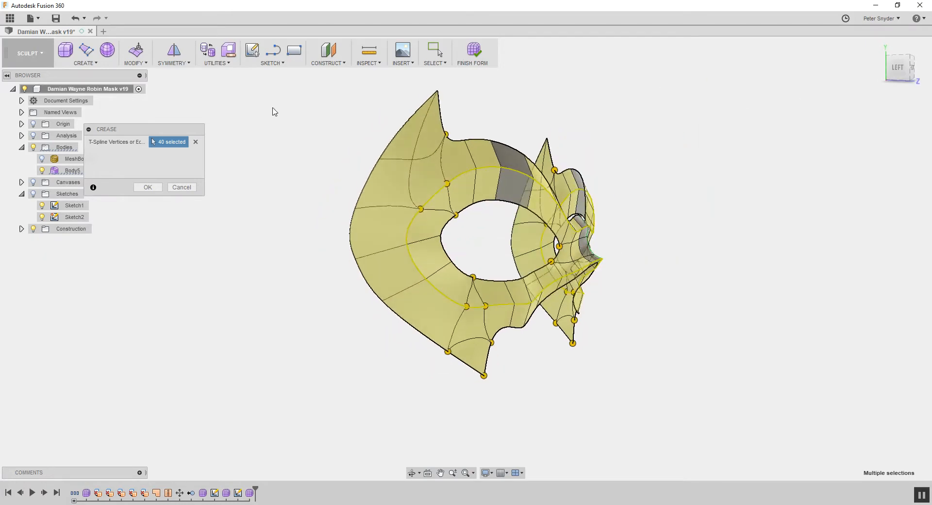
left_click(147, 187)
mouse_move(908, 78)
middle_mouse_down("shift")
mouse_move(866, 83)
mouse_move(881, 79)
mouse_move(869, 73)
mouse_move(901, 71)
middle_mouse_up("shift")
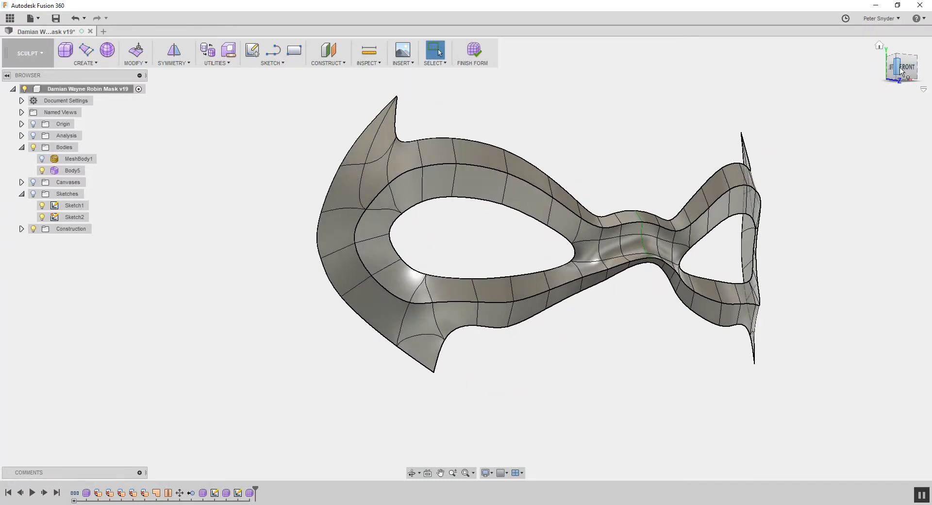
middle_click_drag(898, 71, 866, 73, "shift")
left_click(903, 70)
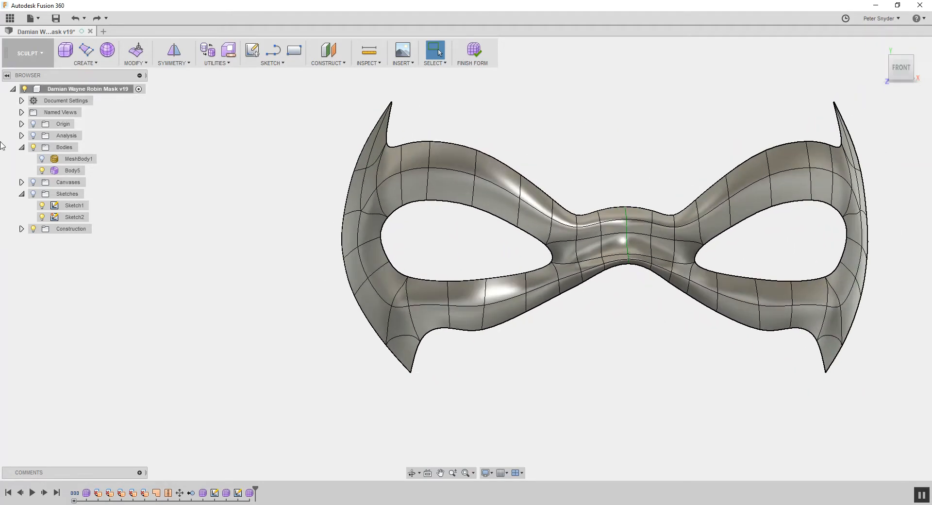
Show the head mesh to check the mask's fit from the front and side, then hide the mesh and inspect the mask alone
left_click(41, 159)
scroll(242, 160, "down", 2)
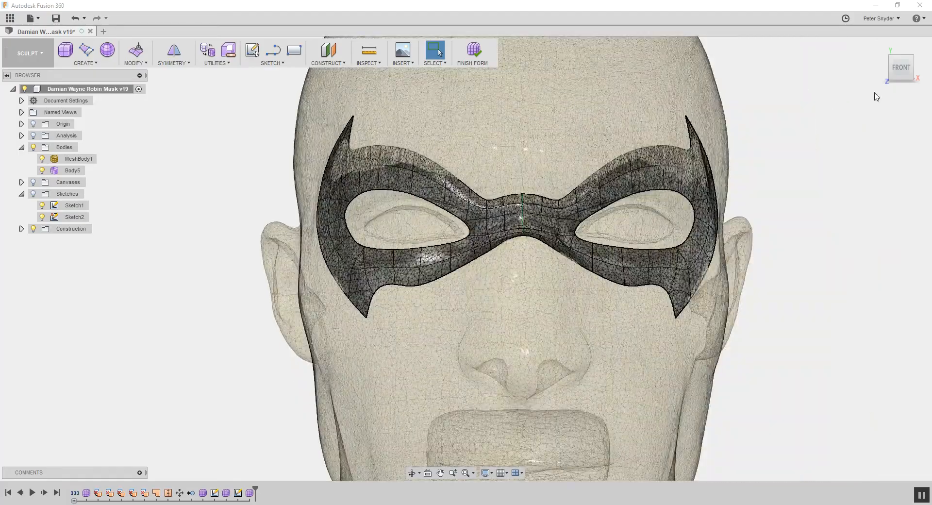
left_click_drag(901, 78, 811, 99)
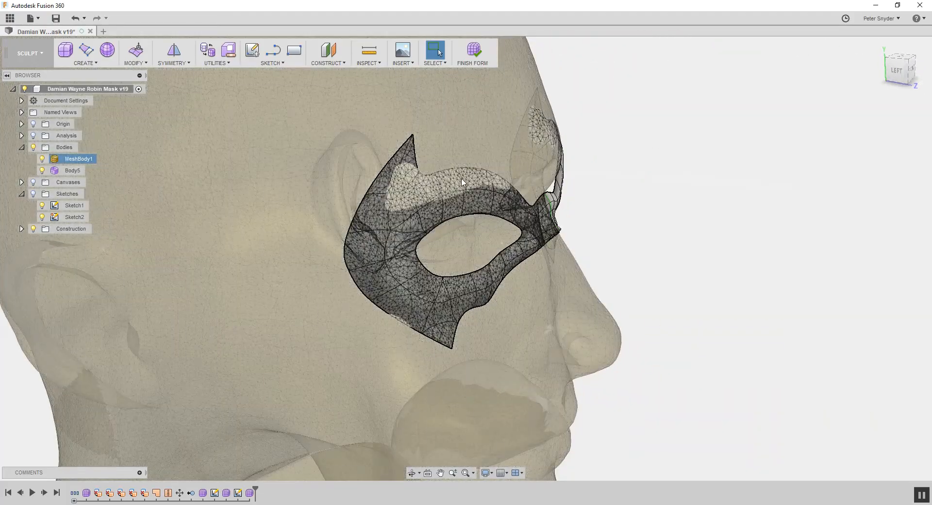
middle_click_drag(910, 75, 339, 106, "shift")
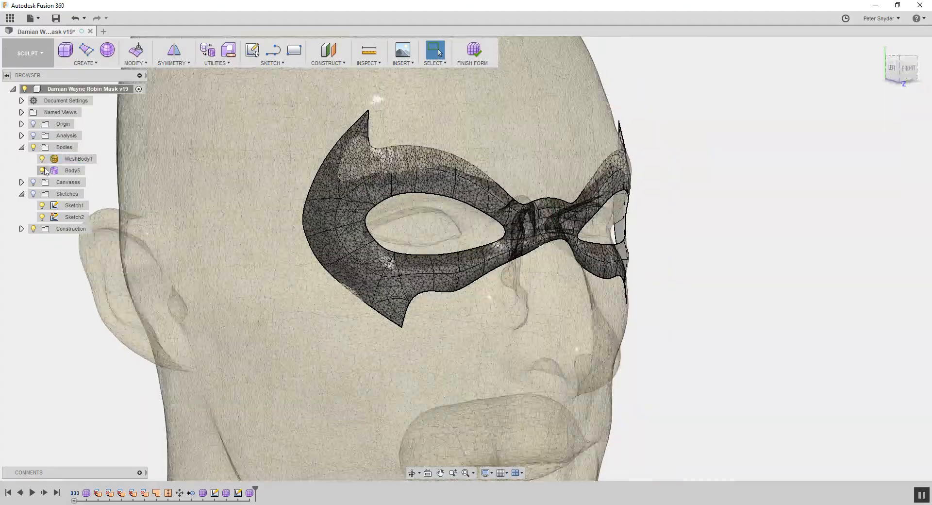
left_click(42, 159)
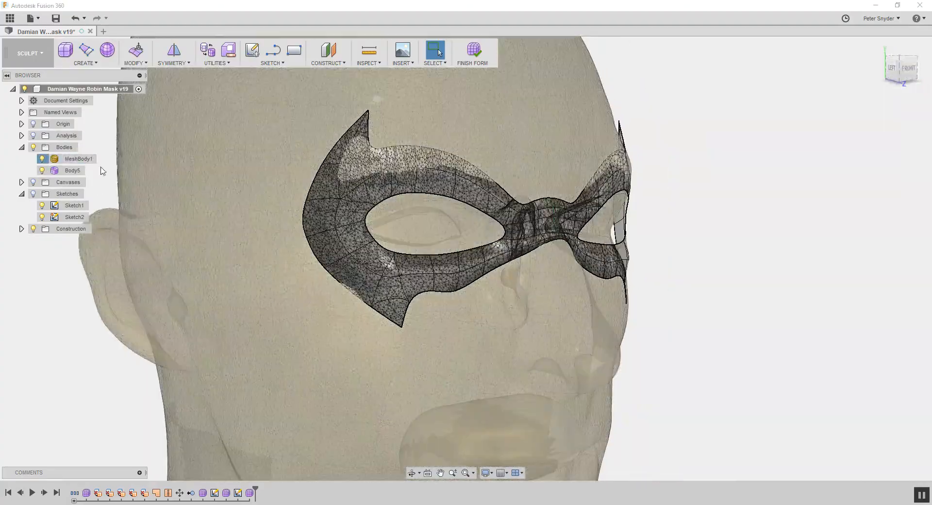
left_click(909, 69)
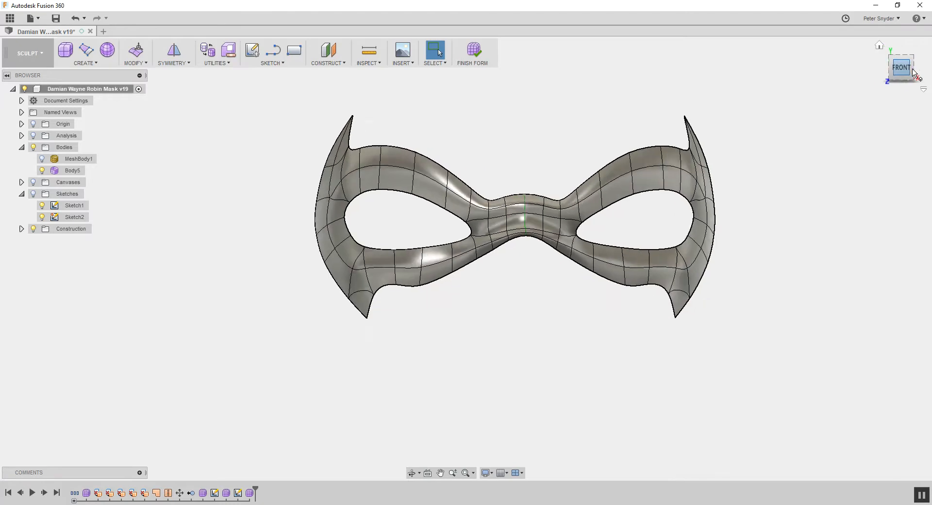
middle_click_drag(912, 72, 927, 75, "shift")
mouse_move(466, 291)
middle_mouse_down("shift")
mouse_move(524, 291)
mouse_move(466, 291)
mouse_move(524, 291)
mouse_move(481, 253)
mouse_move(401, 104)
middle_mouse_up("shift")
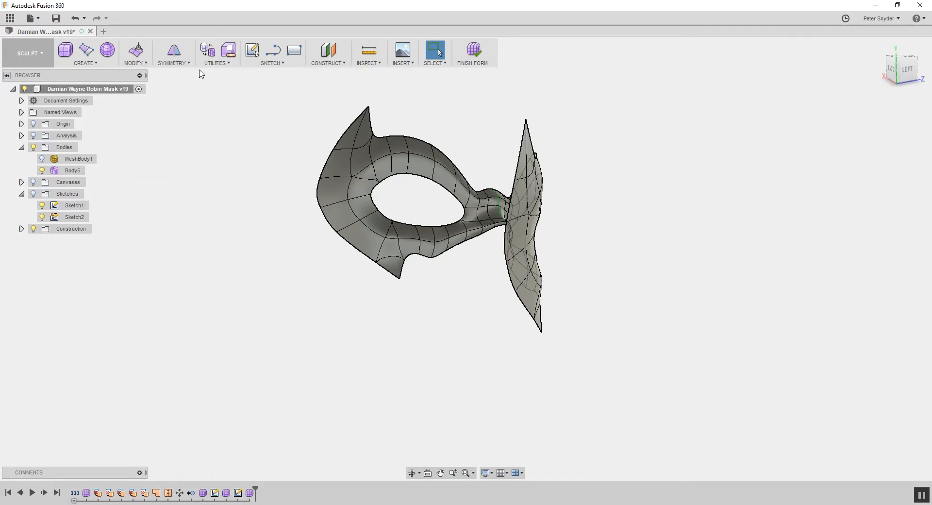
Try thickening the mask body by 3 mm with the Soft type in the Normal direction and inspect the result
left_click(135, 62)
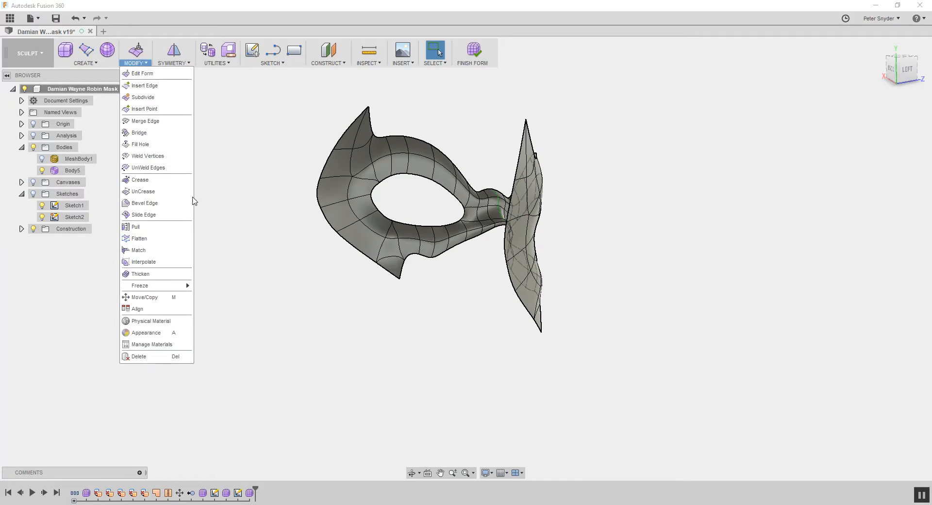
left_click(141, 274)
left_click(403, 237)
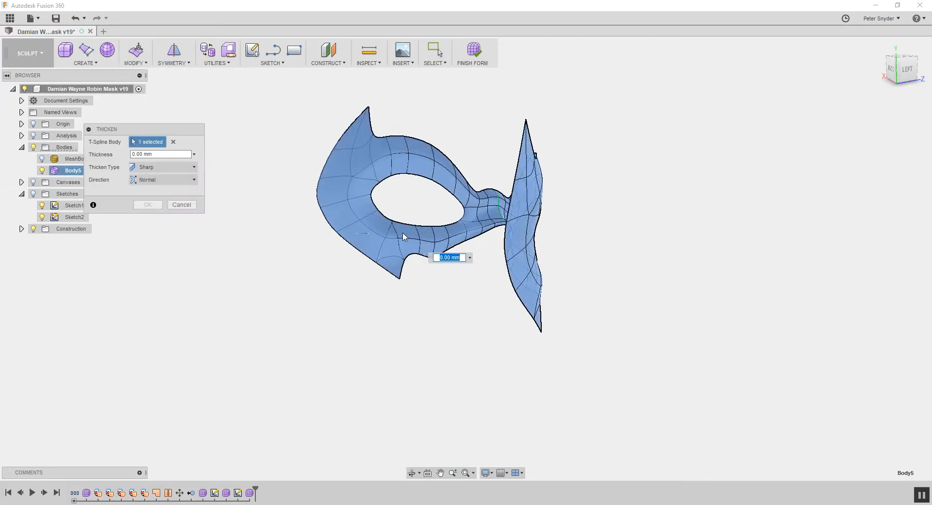
left_click_drag(901, 68, 878, 93)
left_click_drag(451, 258, 399, 257)
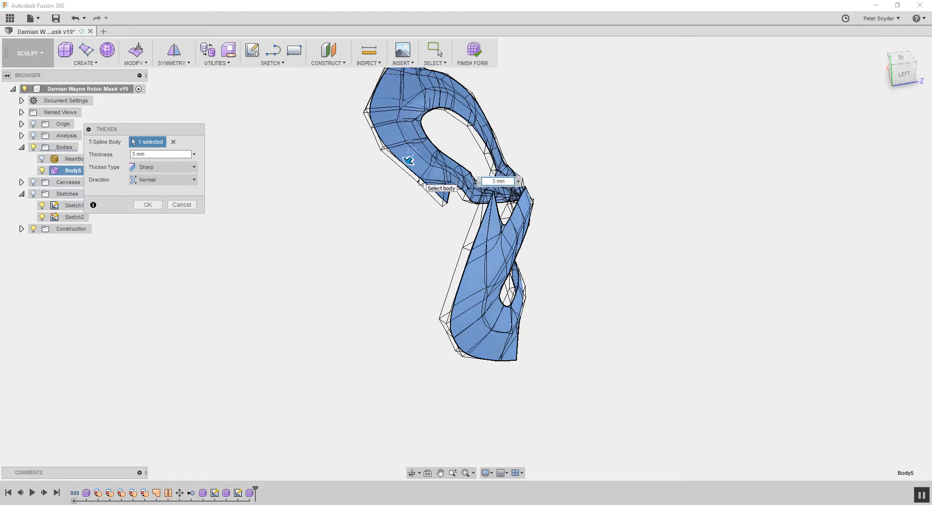
mouse_move(899, 82)
left_mouse_down()
mouse_move(880, 54)
mouse_move(931, 72)
left_mouse_up()
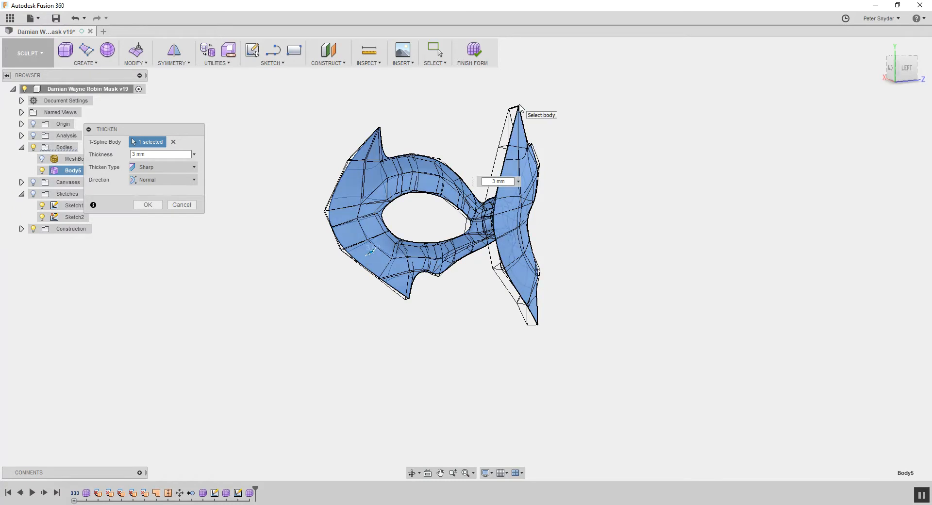
left_click(193, 166)
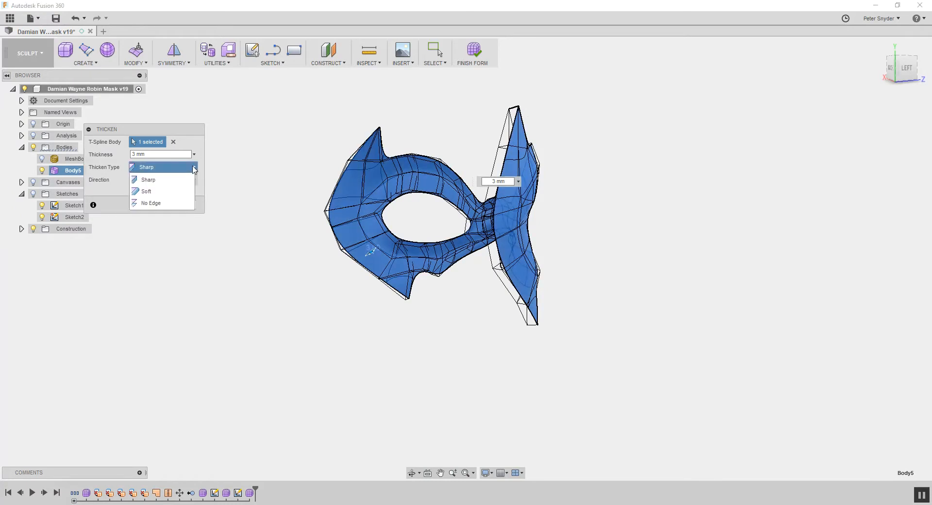
left_click(148, 192)
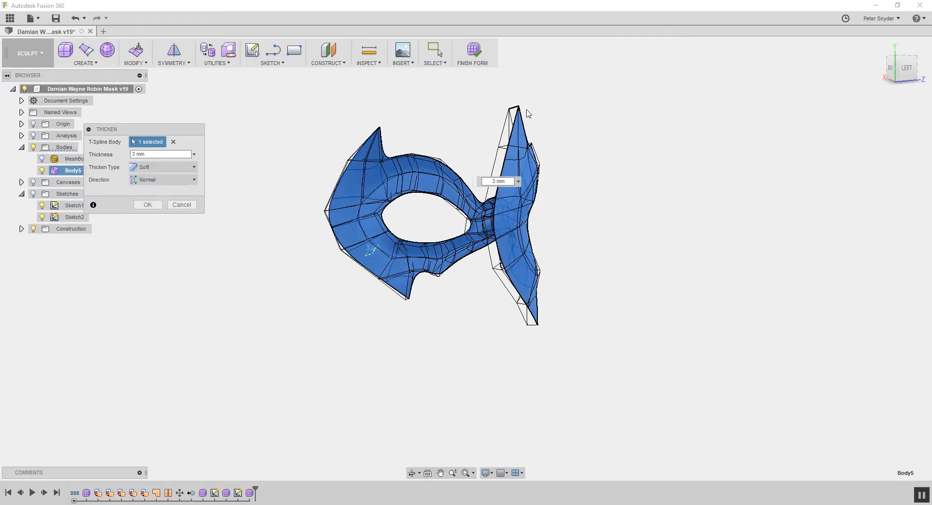
left_click(147, 204)
left_click_drag(879, 61, 677, 150)
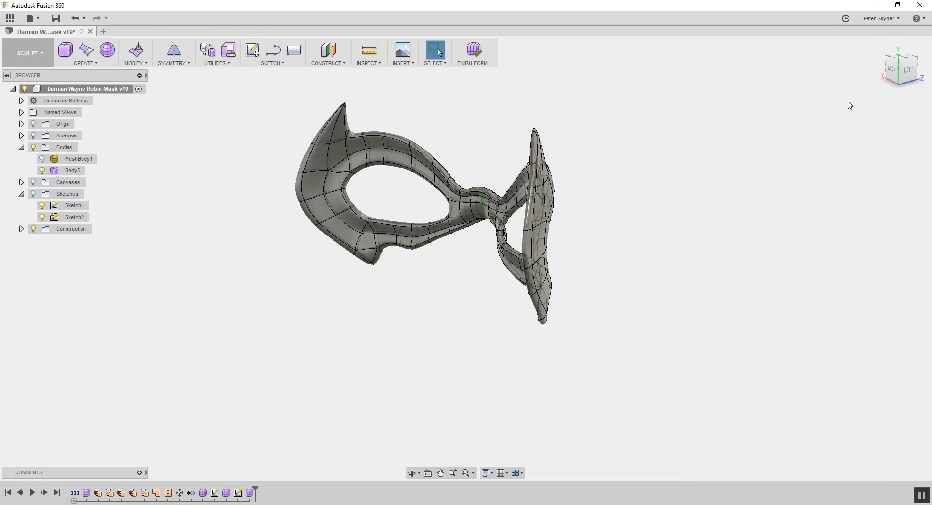
mouse_move(916, 71)
left_mouse_down()
mouse_move(850, 74)
mouse_move(913, 73)
left_mouse_up()
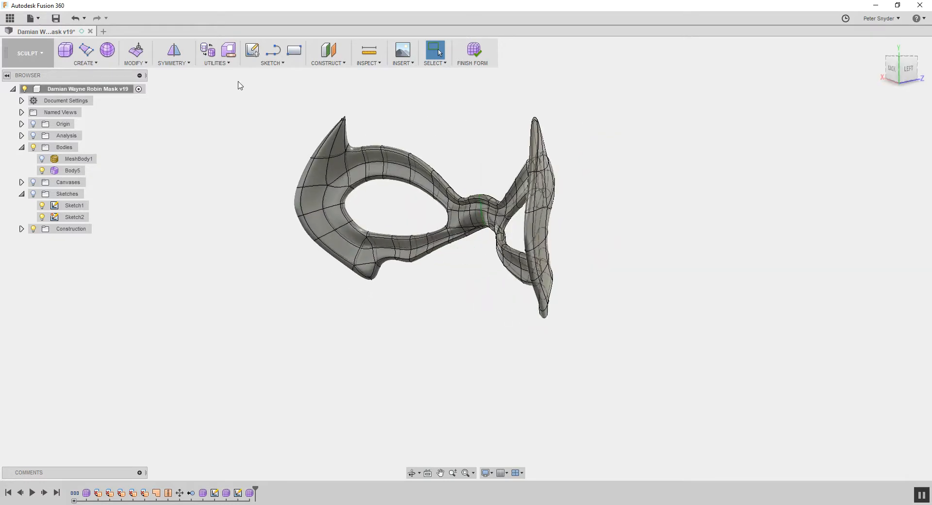
Try the 3 mm Thicken on the mask body with the Sharp type for comparison
left_click(133, 63)
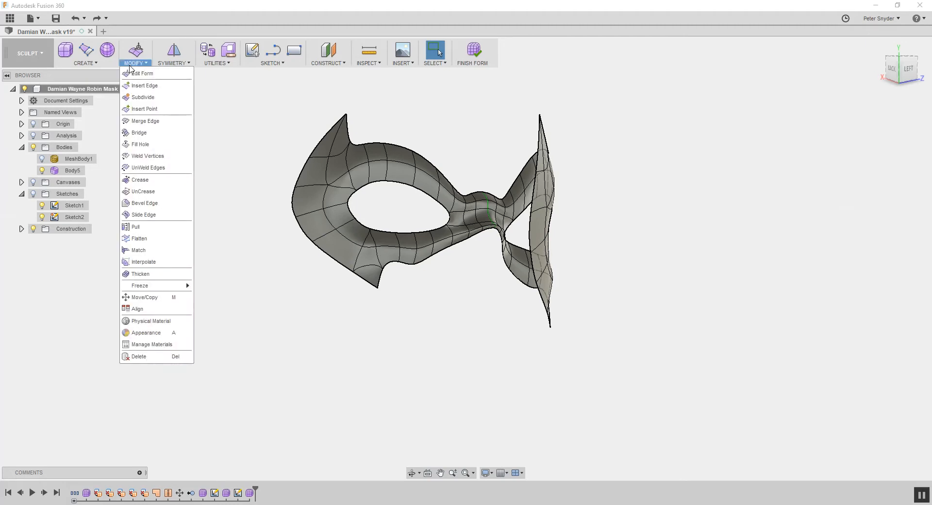
left_click(152, 274)
left_click(321, 234)
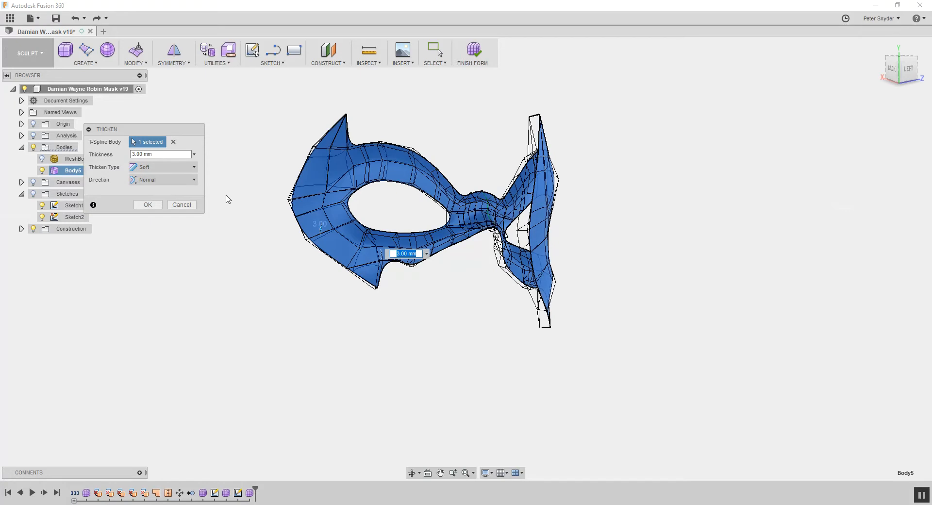
left_click(193, 167)
left_click(178, 183)
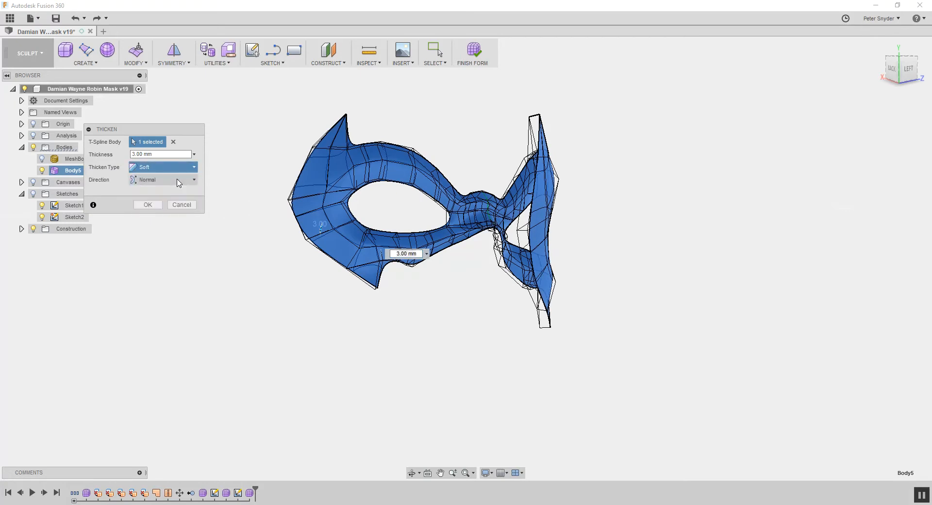
left_click(147, 204)
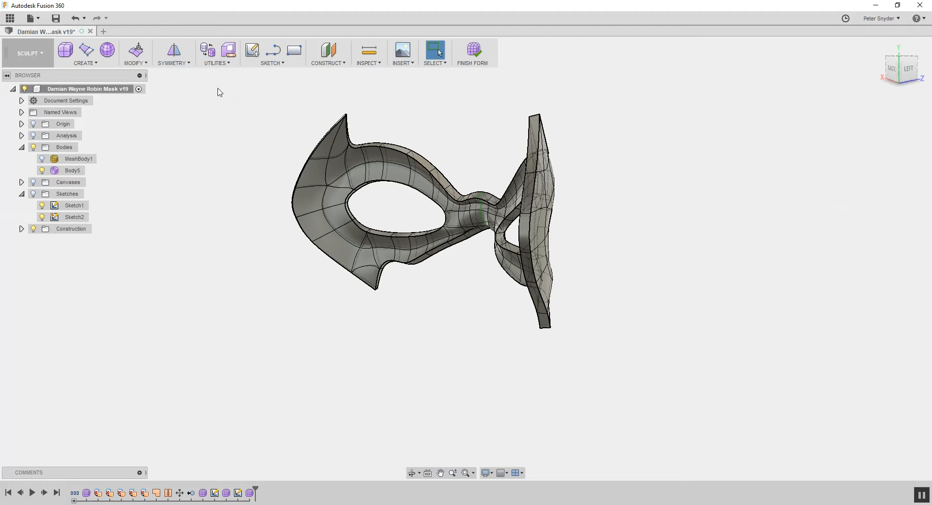
Thicken the mask body by 3 mm with rounded edges, using the Soft type and Normal direction
left_click(135, 60)
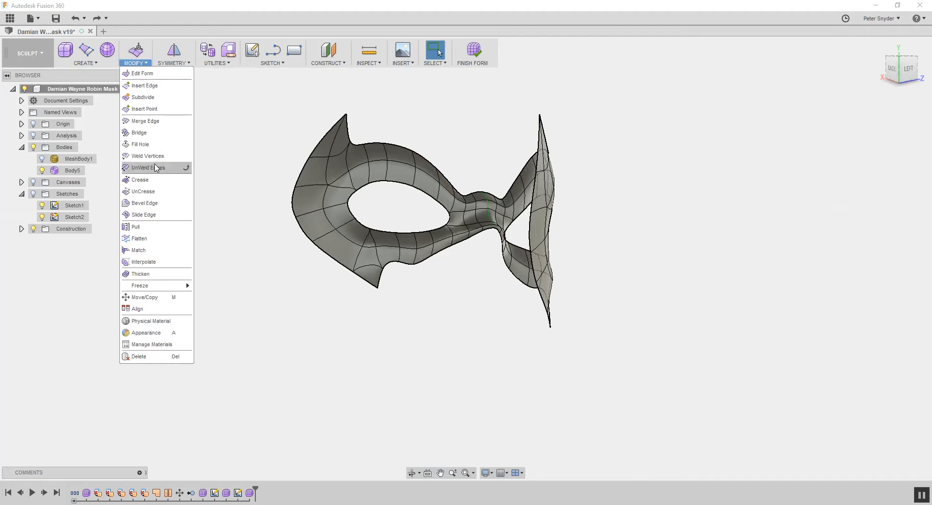
left_click(143, 274)
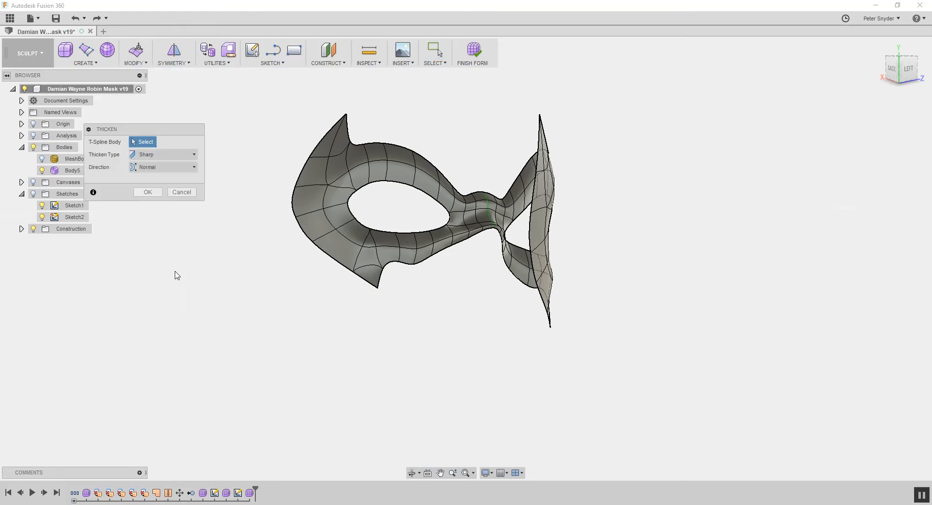
left_click(366, 169)
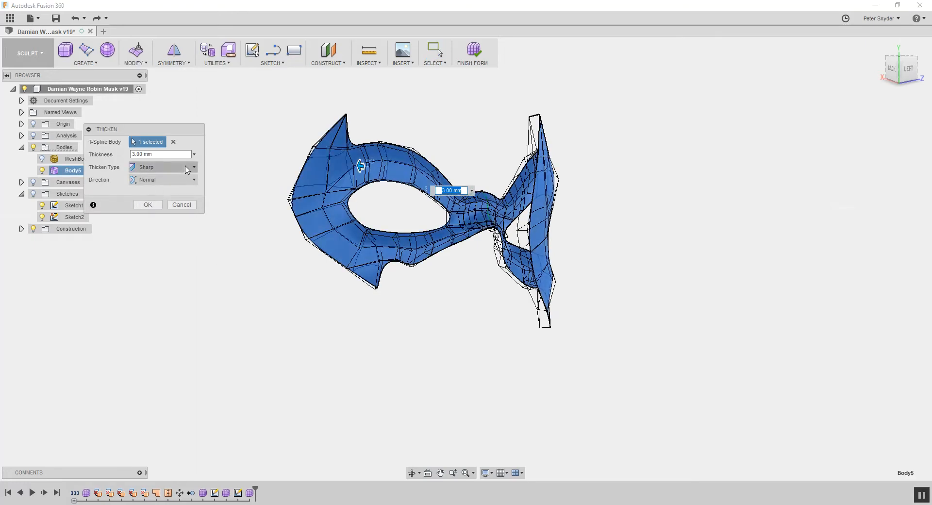
left_click(165, 167)
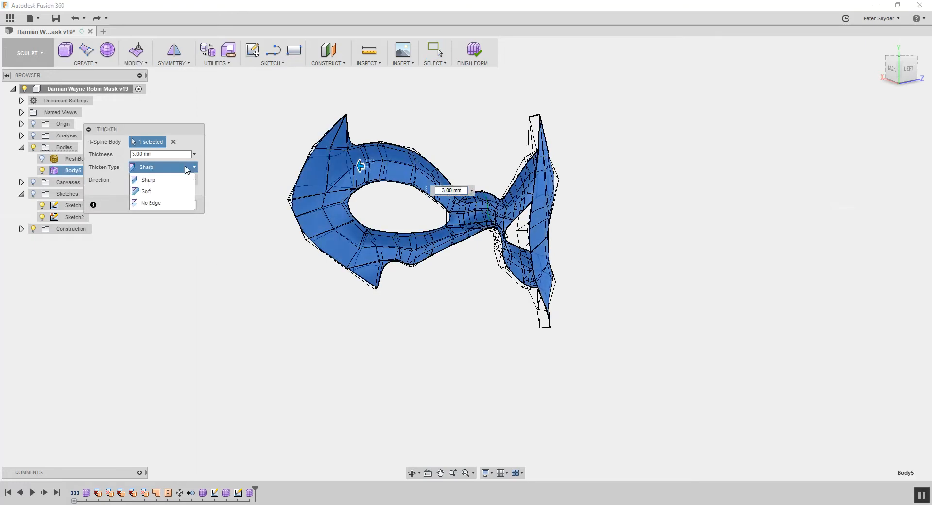
left_click(174, 192)
left_click(148, 205)
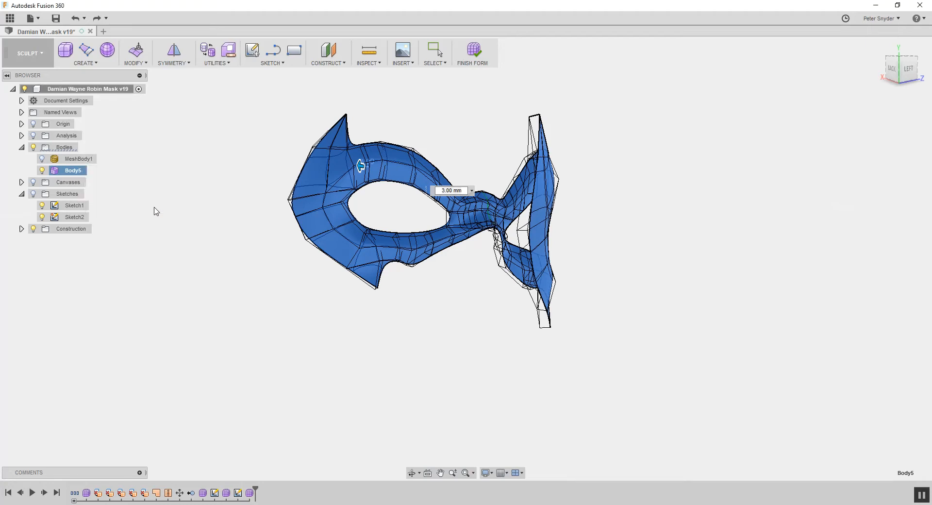
Inspect the thickened mask from the front, from below and from the back
scroll(233, 193, "down", 1)
left_click(908, 68)
middle_click_drag(466, 258, 391, 255, "shift")
left_click(909, 73)
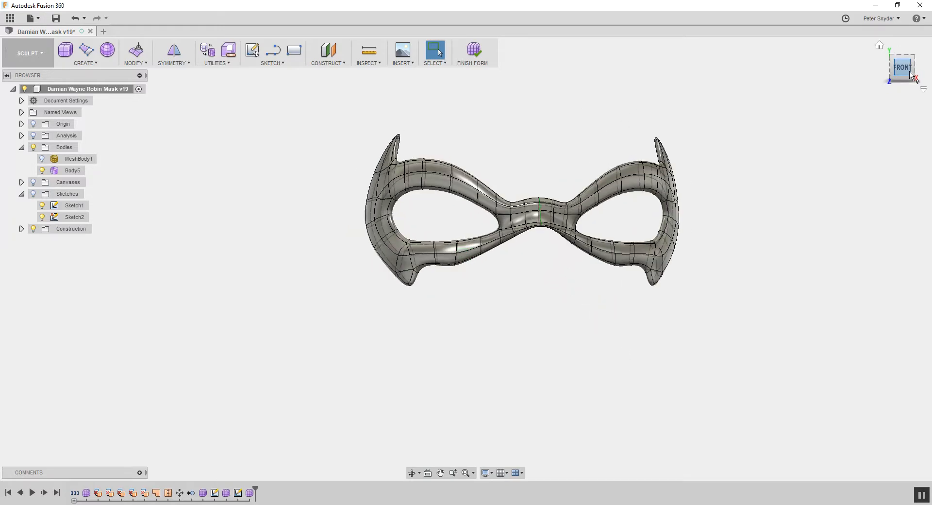
scroll(704, 112, "up", 1)
scroll(692, 113, "down", 1)
middle_click_drag(693, 113, 556, 241)
scroll(612, 135, "up", 2)
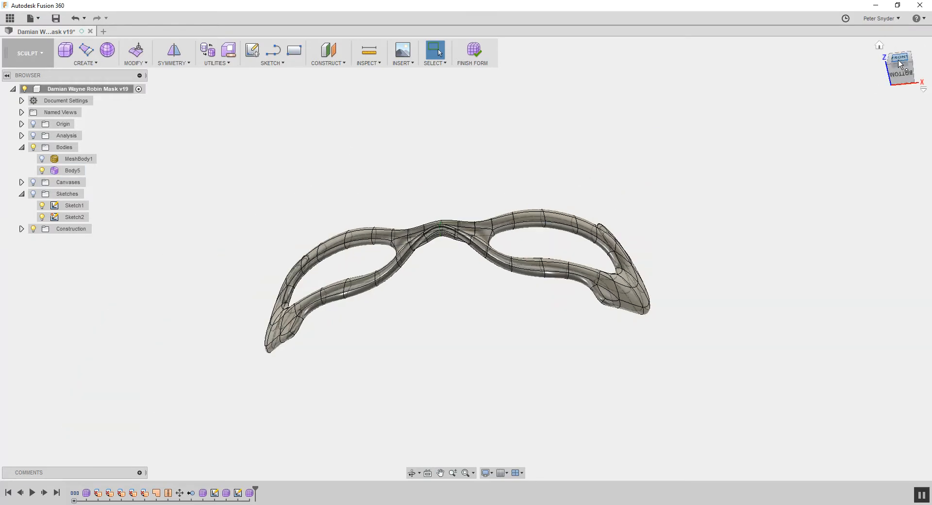
left_click(898, 59)
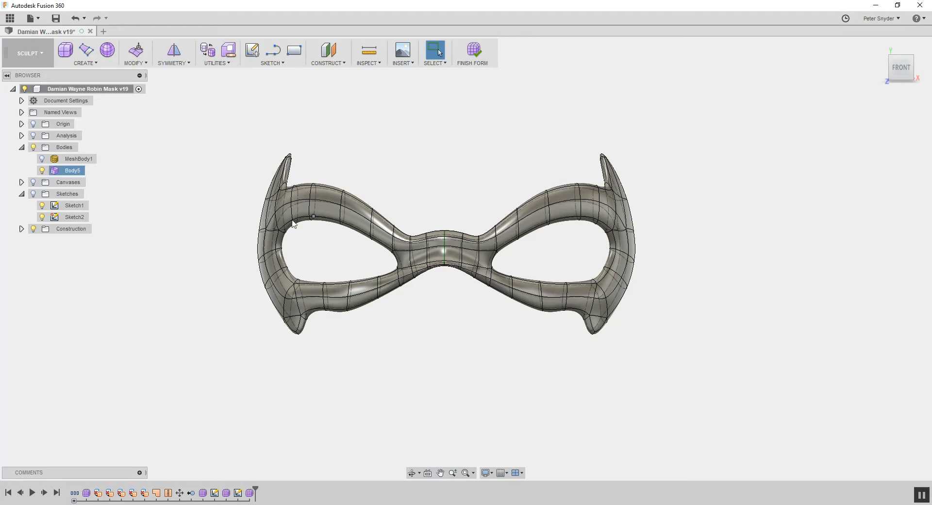
left_click_drag(900, 70, 931, 70)
scroll(340, 218, "up", 2)
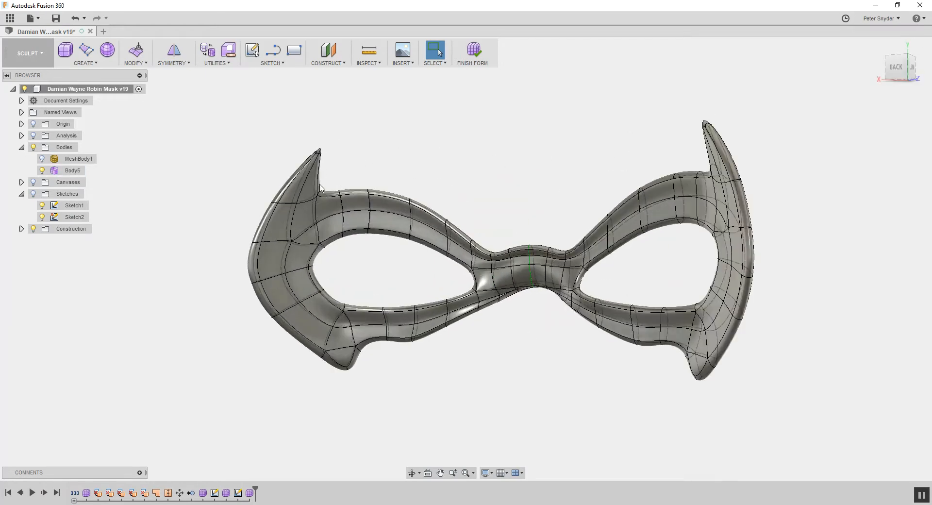
double_click(332, 238)
double_click(314, 251, "shift")
double_click(367, 311, "shift")
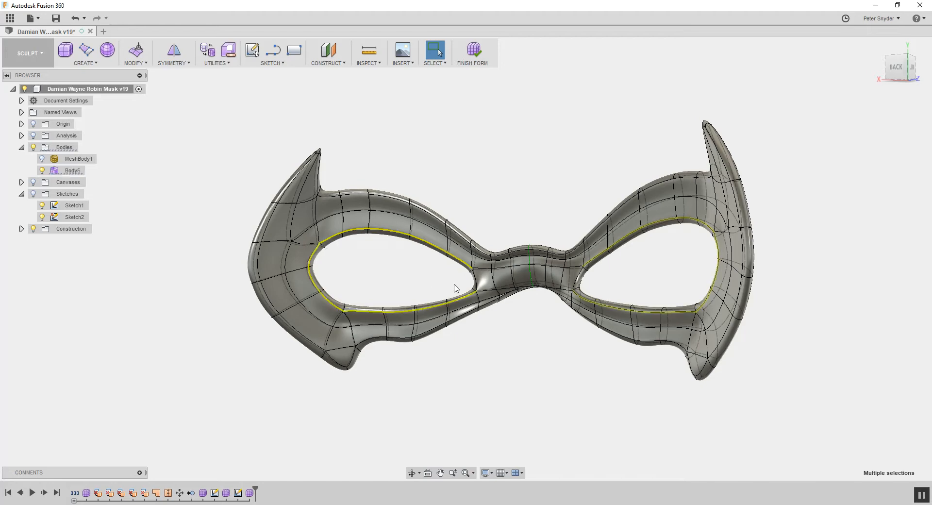
left_click(144, 66)
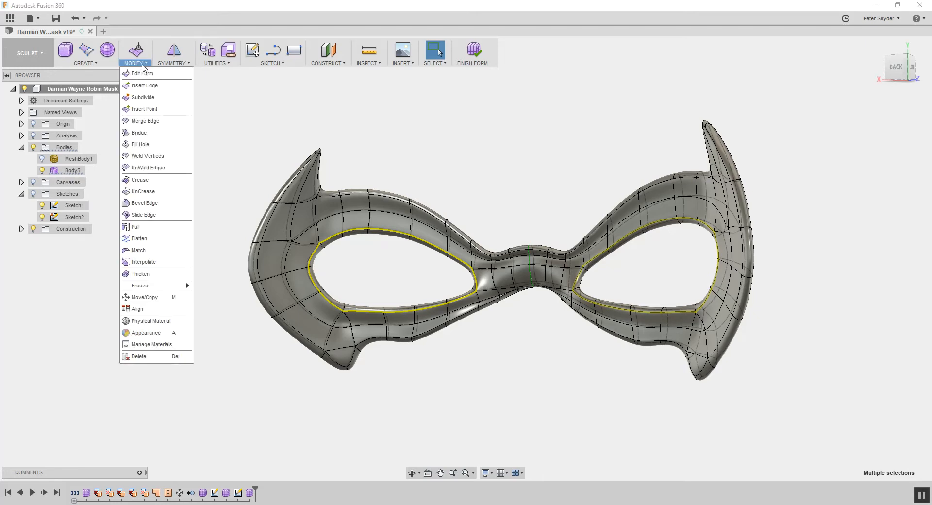
left_click(145, 85)
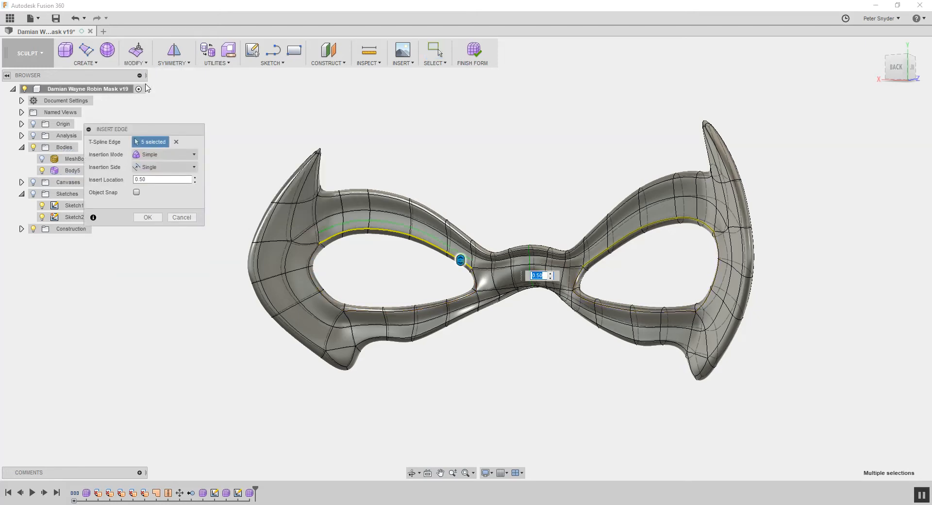
left_click(183, 217)
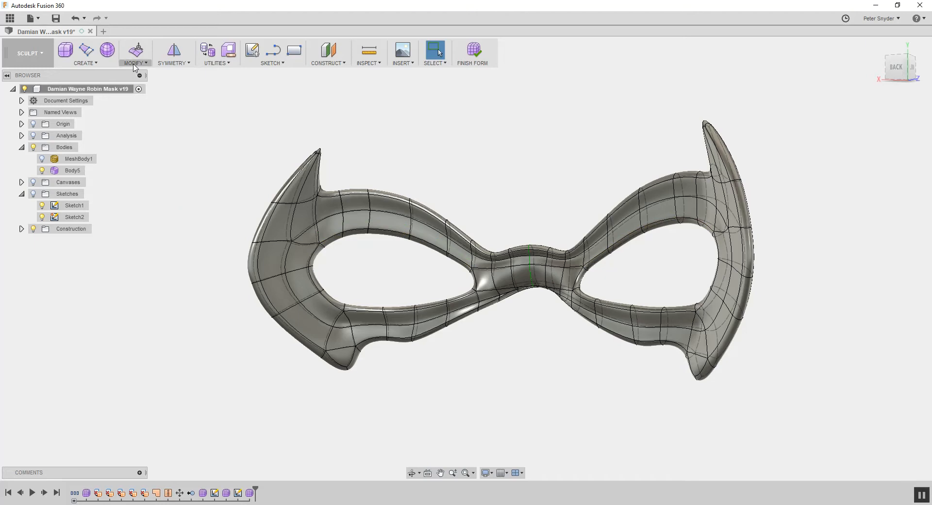
Try creasing the back edge loops around both eye openings and check the shape from the front
double_click(332, 237)
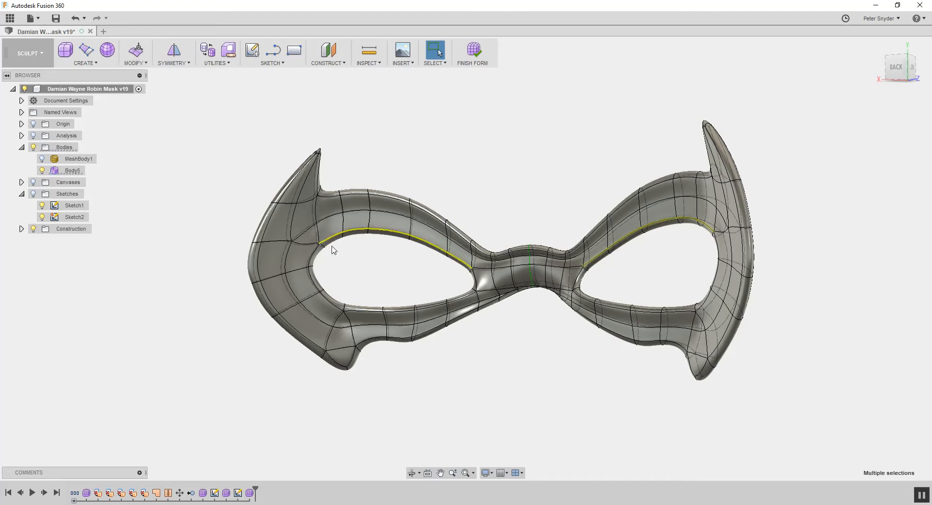
left_click(311, 262, "shift")
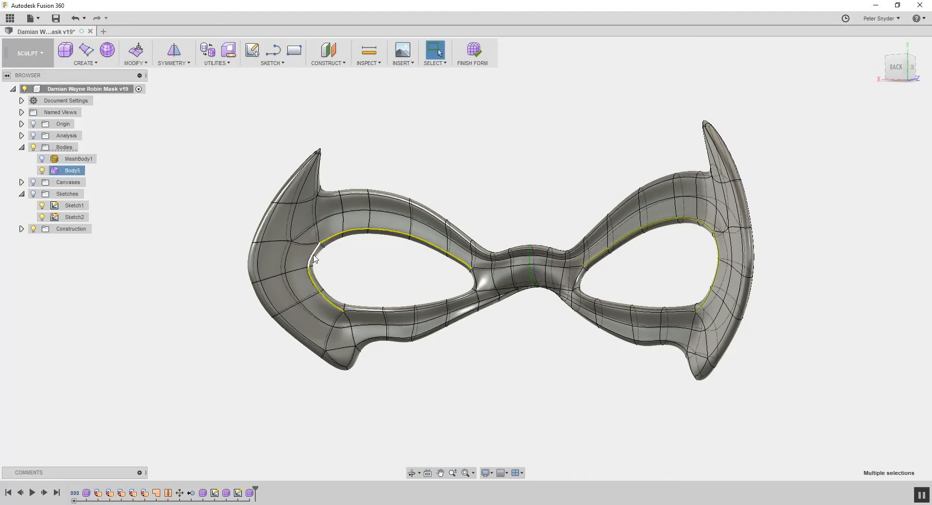
left_click(364, 312, "shift")
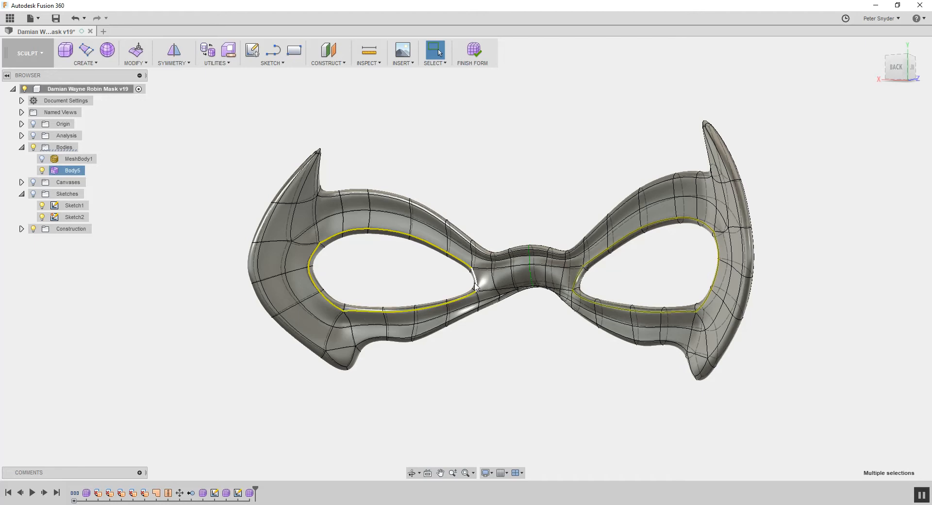
left_click(135, 63)
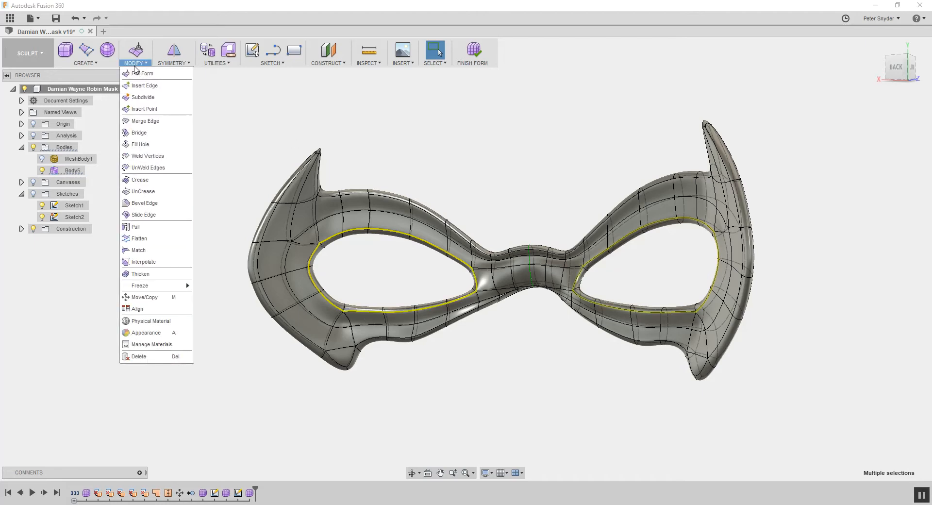
left_click(146, 180)
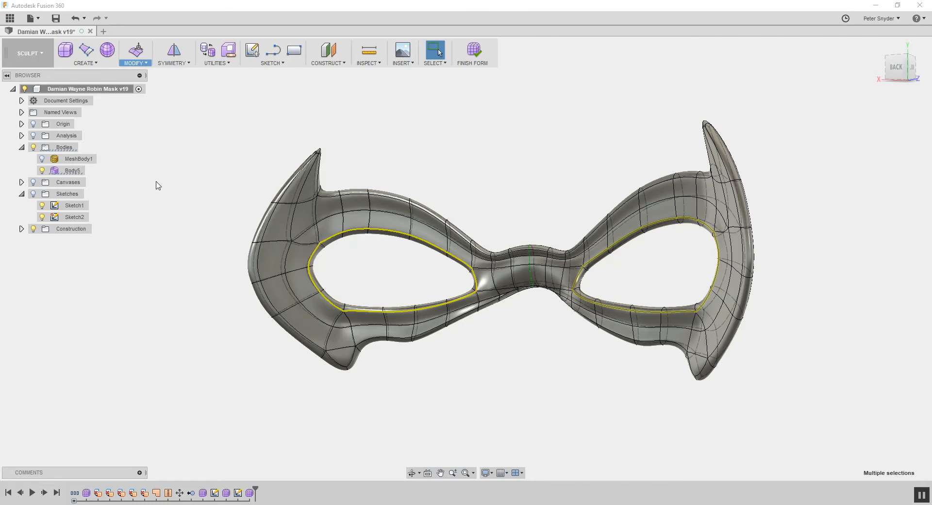
left_click(159, 189)
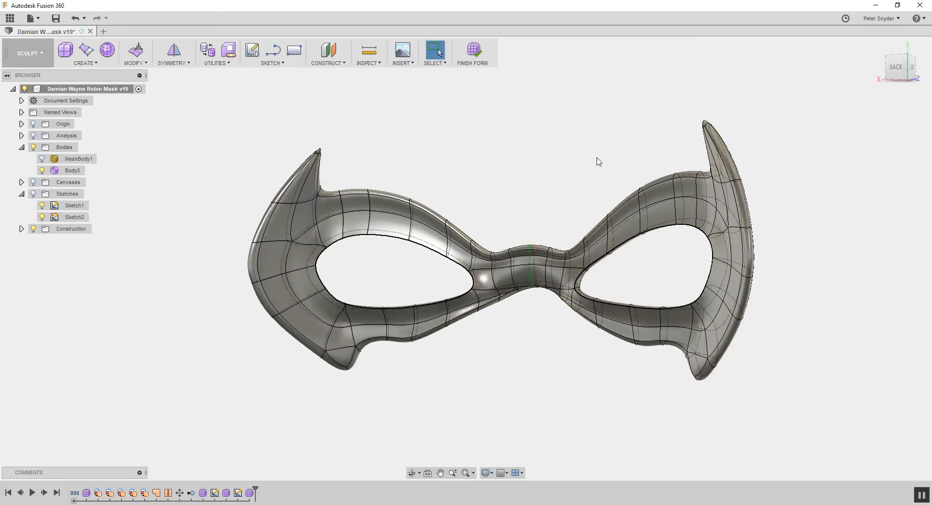
left_click(896, 66)
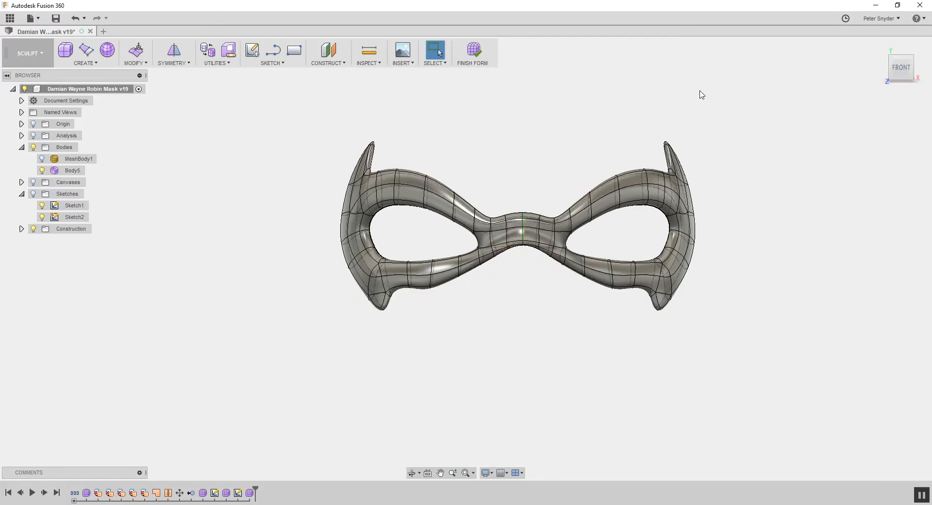
Undo the crease around the eye openings and view the mask from the front
key("ctrl+z")
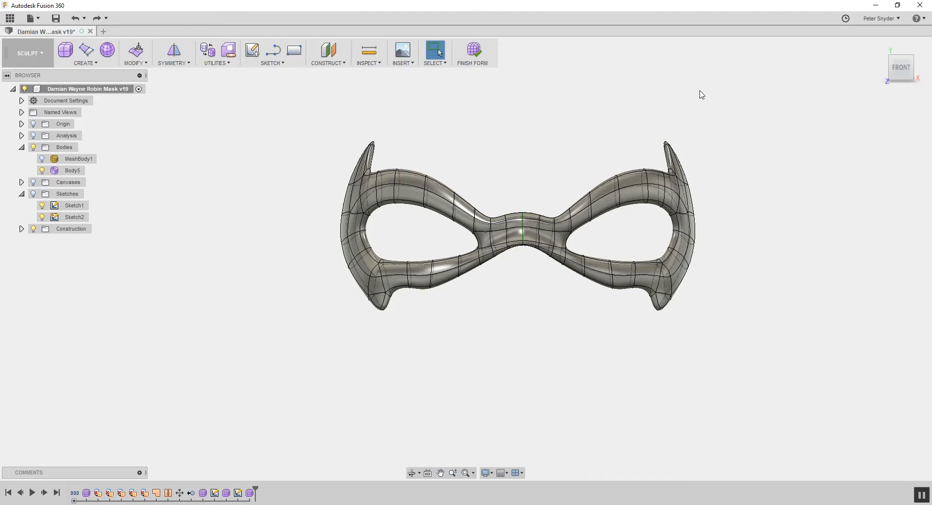
key("ctrl+z")
middle_click_drag(712, 111, 645, 135)
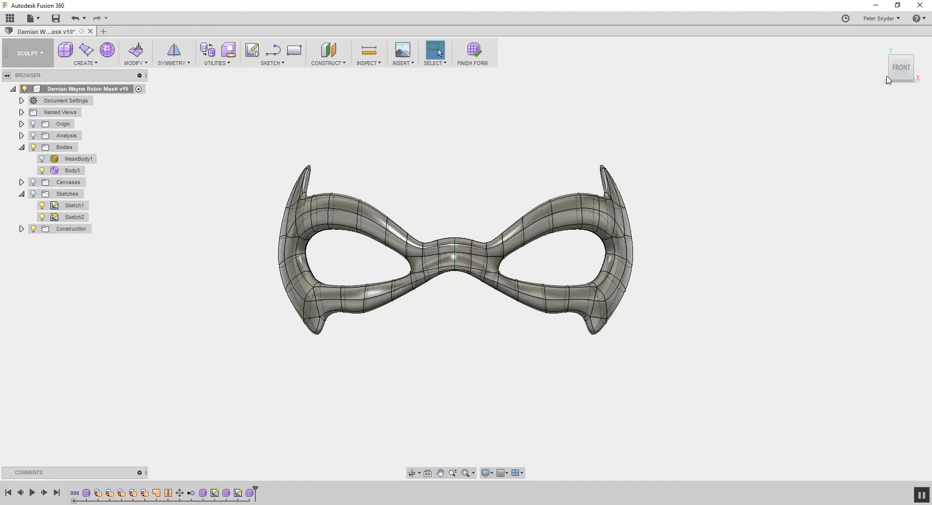
mouse_move(895, 68)
left_mouse_down()
mouse_move(924, 66)
mouse_move(892, 68)
left_mouse_up()
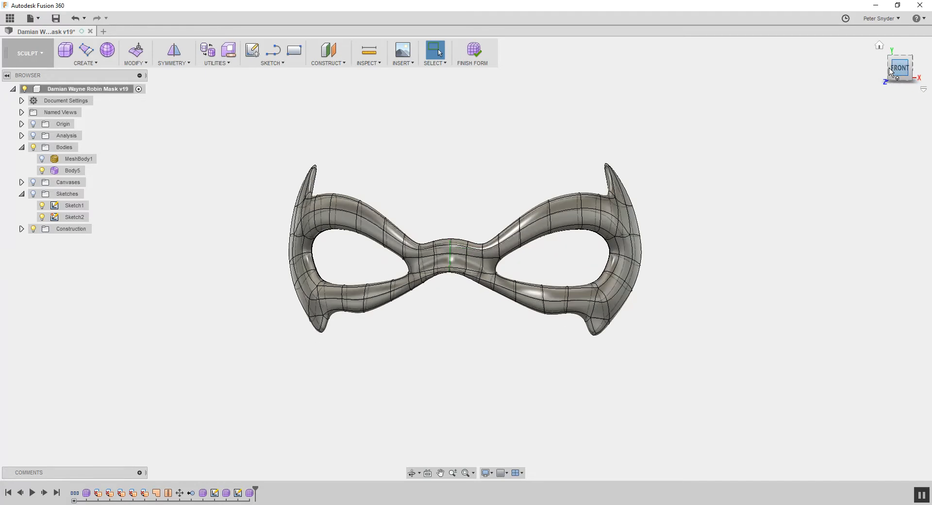
Try to finish the form from the front view and return to the Sculpt workspace to fix the mask body
left_click(896, 70)
left_click(475, 50)
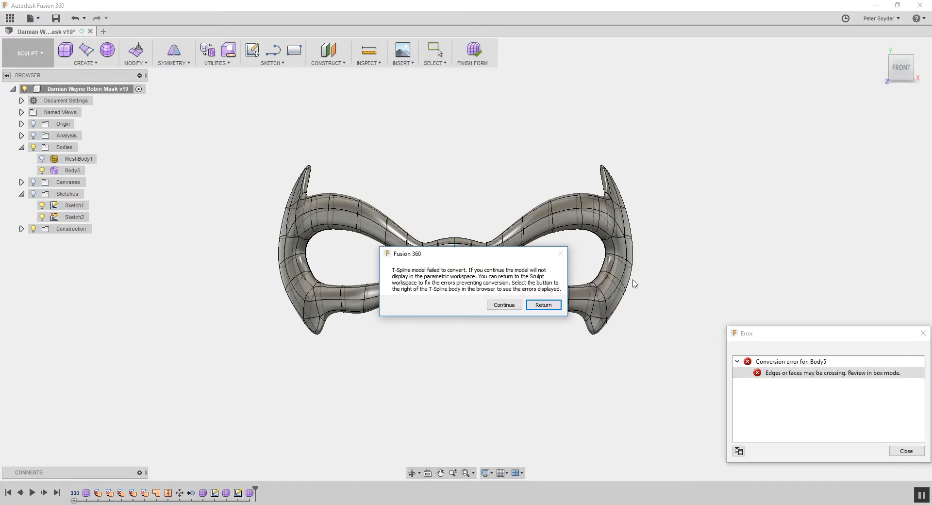
left_click(543, 305)
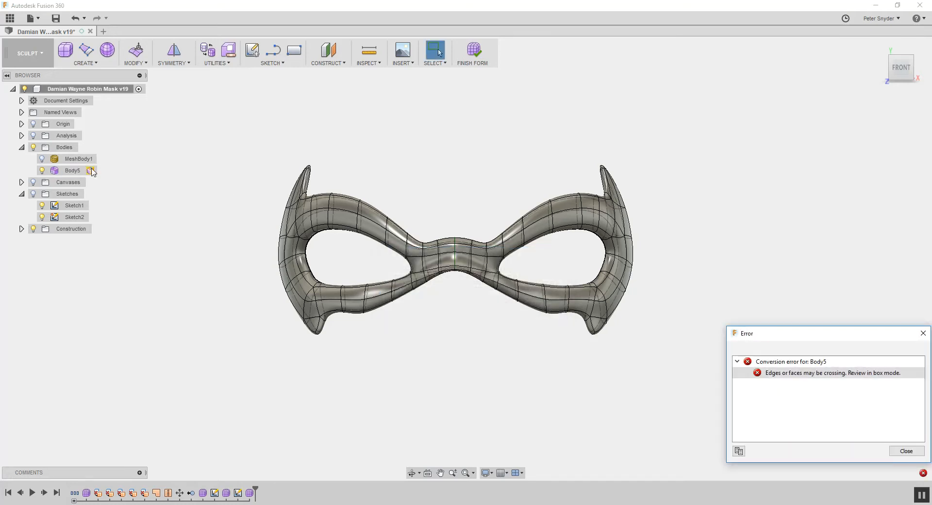
Create a section analysis on the YZ origin plane and show the sectioned half of the mask from the front
left_click(33, 133)
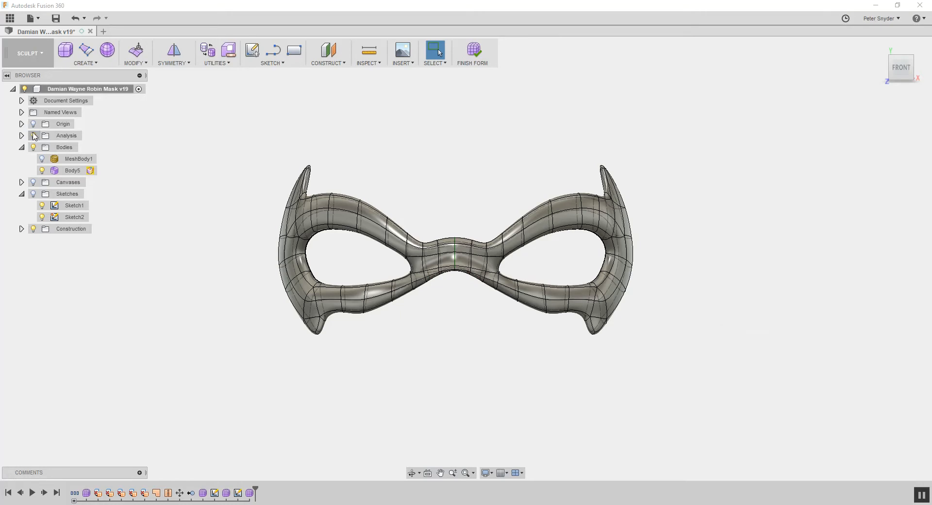
left_click(22, 136)
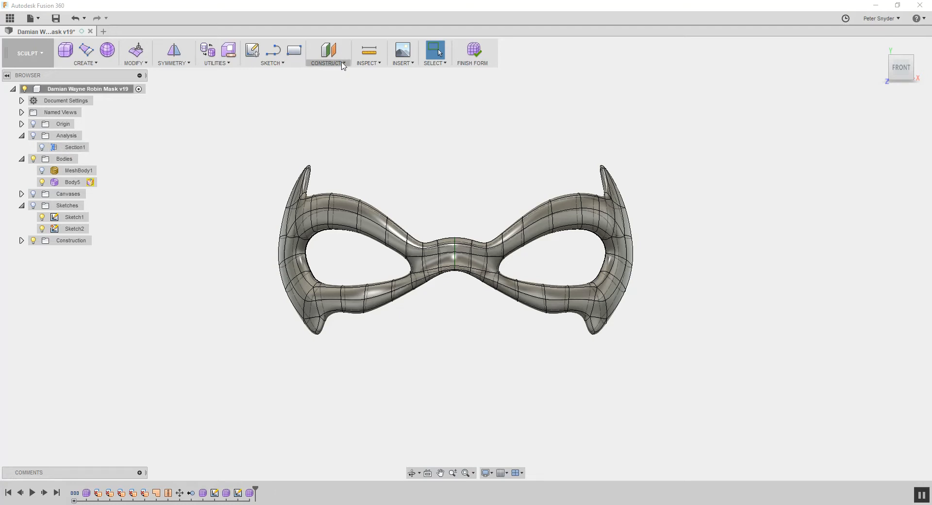
left_click(368, 63)
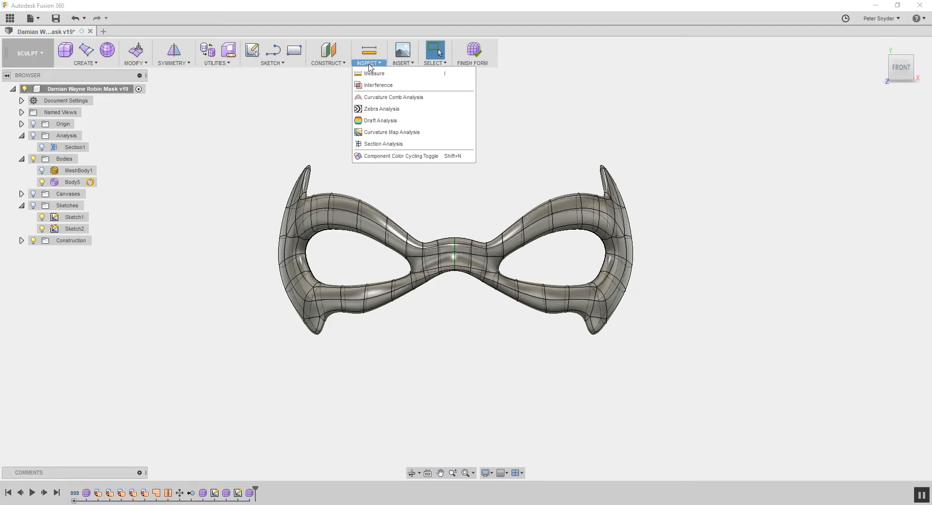
left_click(402, 144)
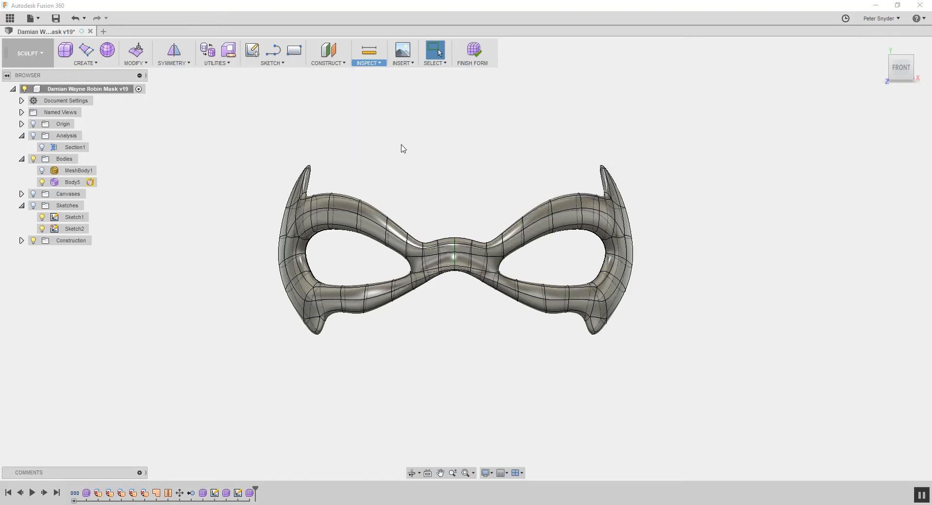
scroll(317, 149, "down", 1)
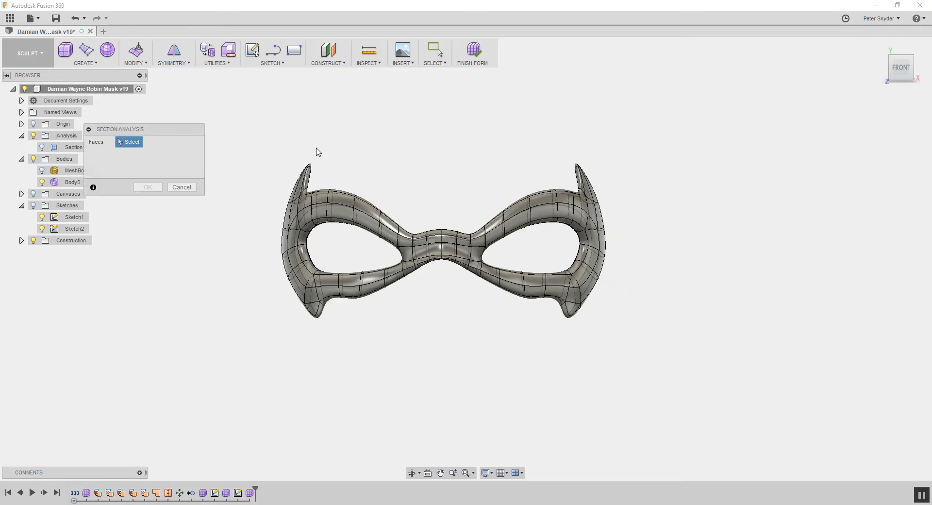
left_click(34, 124)
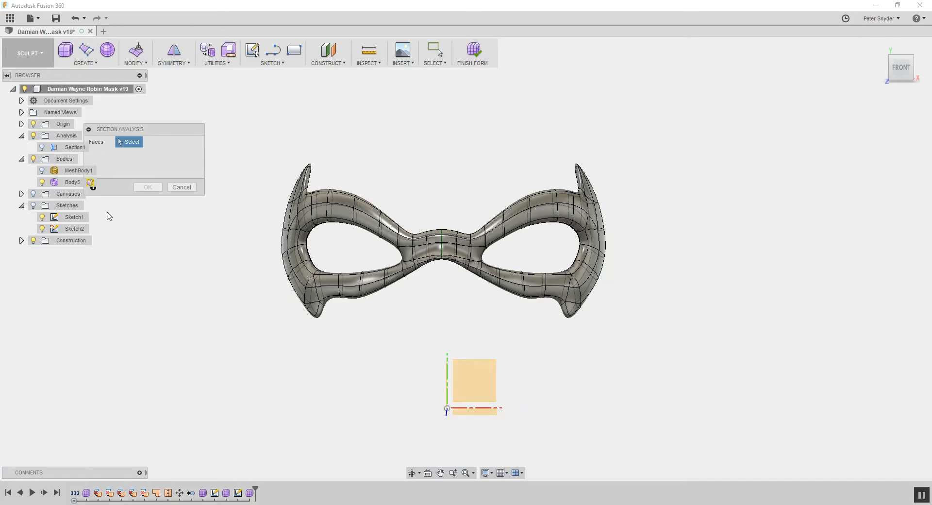
left_click_drag(901, 70, 926, 71)
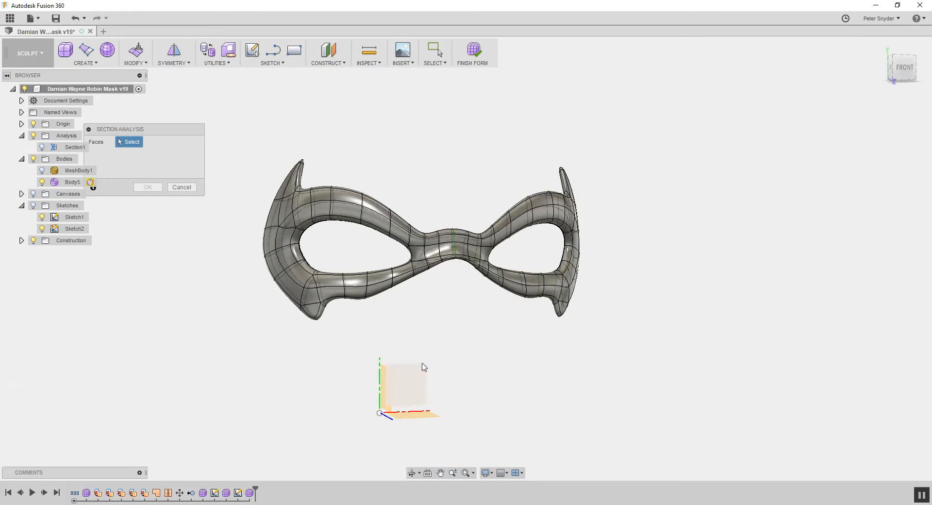
left_click(385, 385)
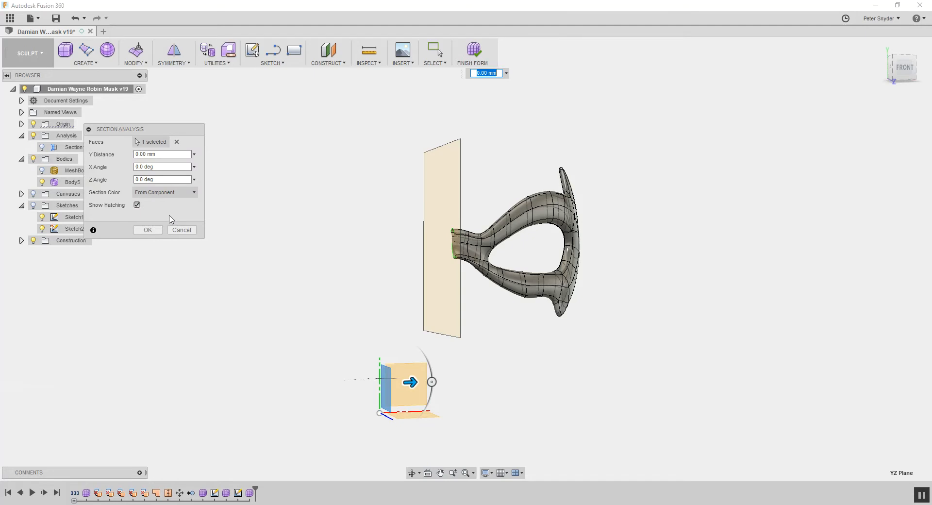
left_click(145, 231)
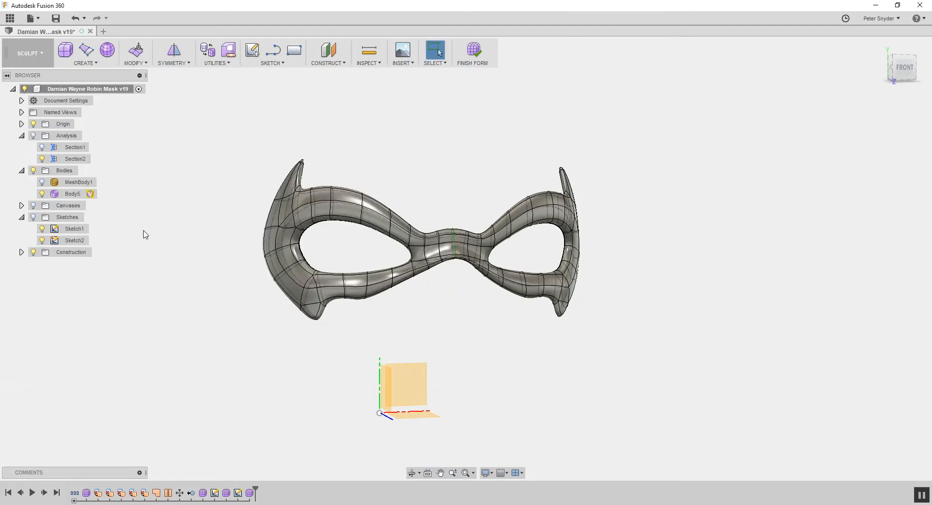
left_click(910, 73)
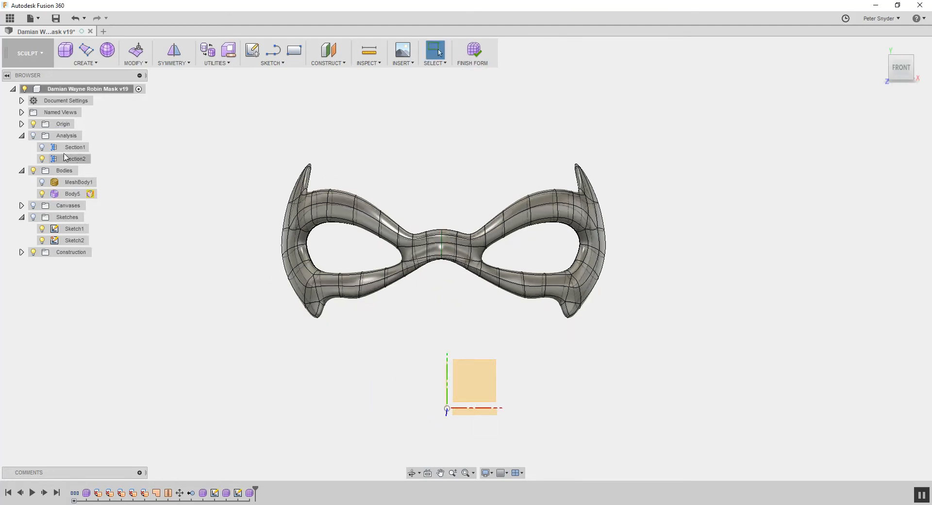
left_click(33, 136)
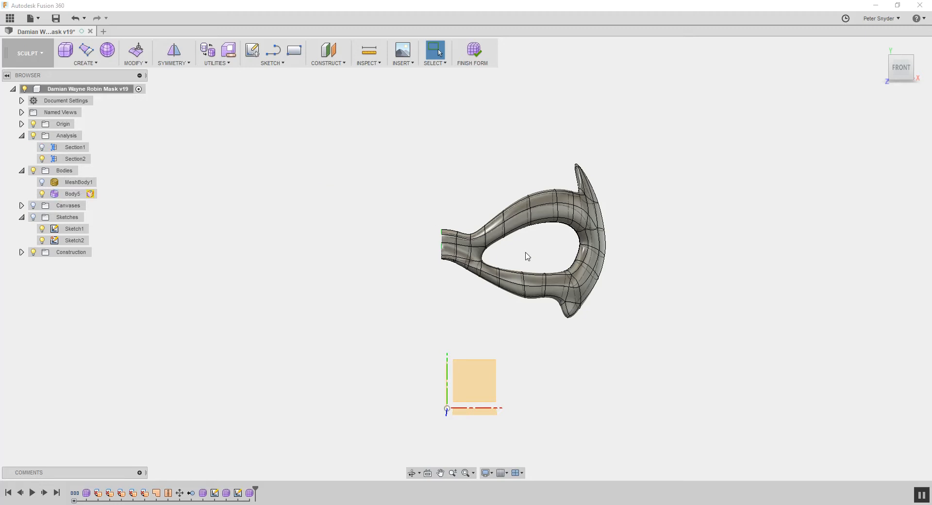
Display the mask body's conversion error and examine the flagged faces along the back underside of the nose bridge
left_click(90, 194)
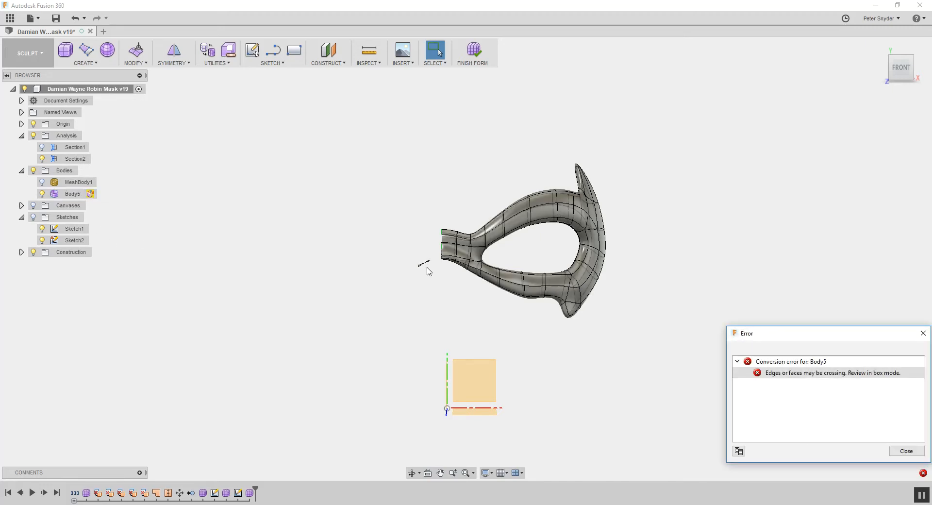
scroll(439, 260, "up", 6)
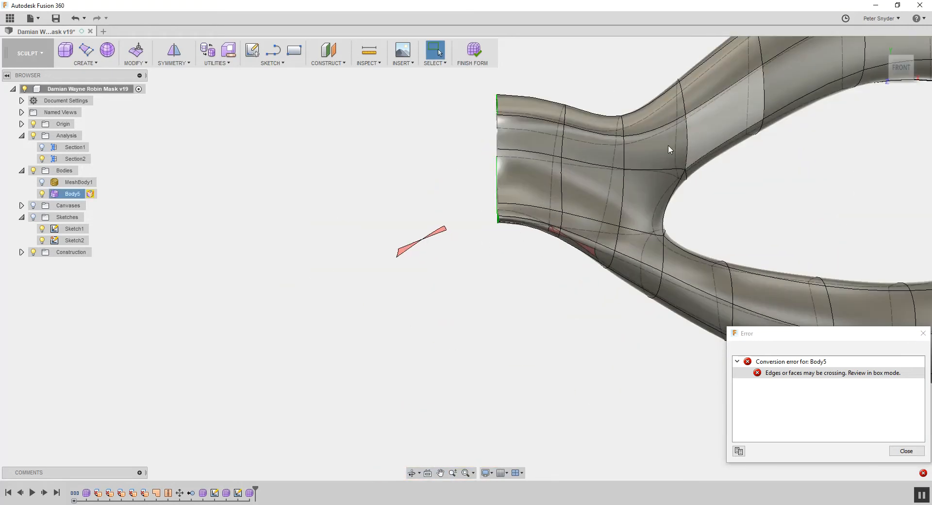
scroll(480, 240, "down", 2)
mouse_move(904, 69)
left_mouse_down()
mouse_move(931, 73)
mouse_move(891, 60)
left_mouse_up()
scroll(507, 255, "up", 3)
middle_click_drag(582, 310, 570, 264)
scroll(569, 263, "up", 3)
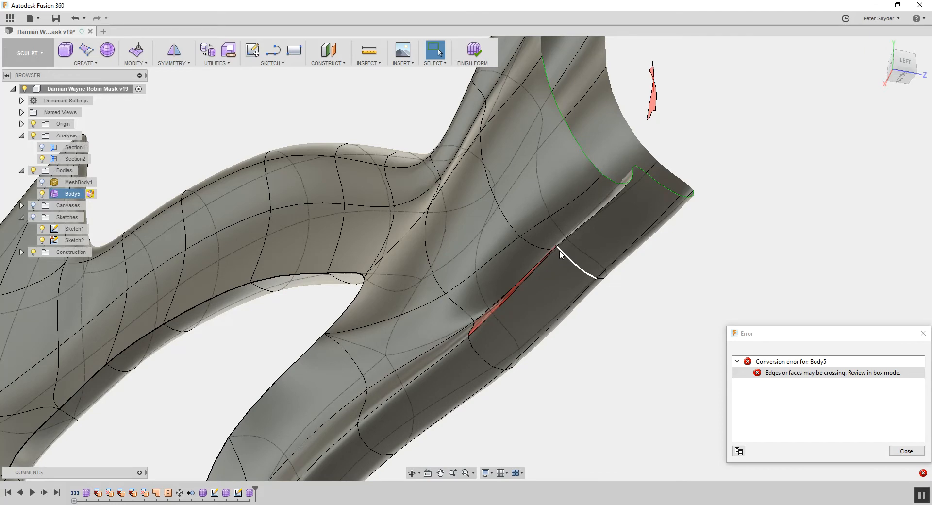
scroll(558, 247, "up", 5)
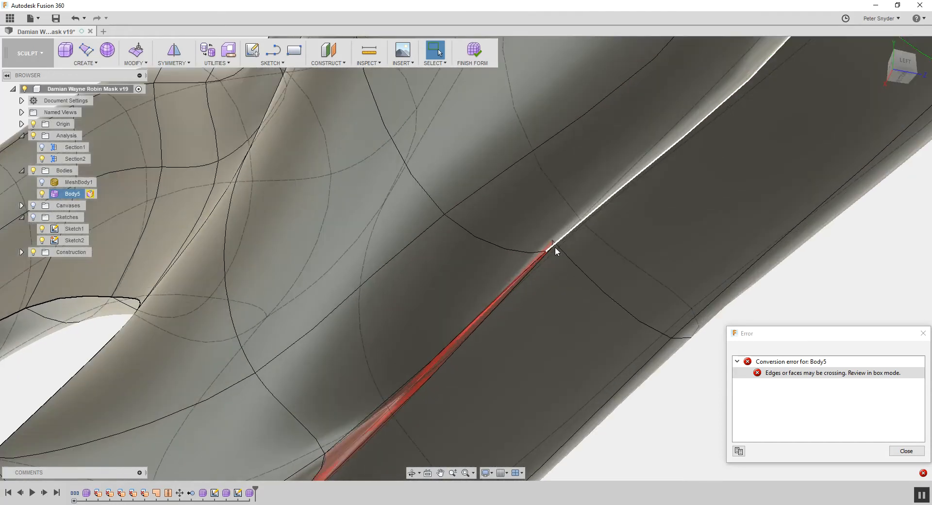
scroll(539, 238, "down", 4)
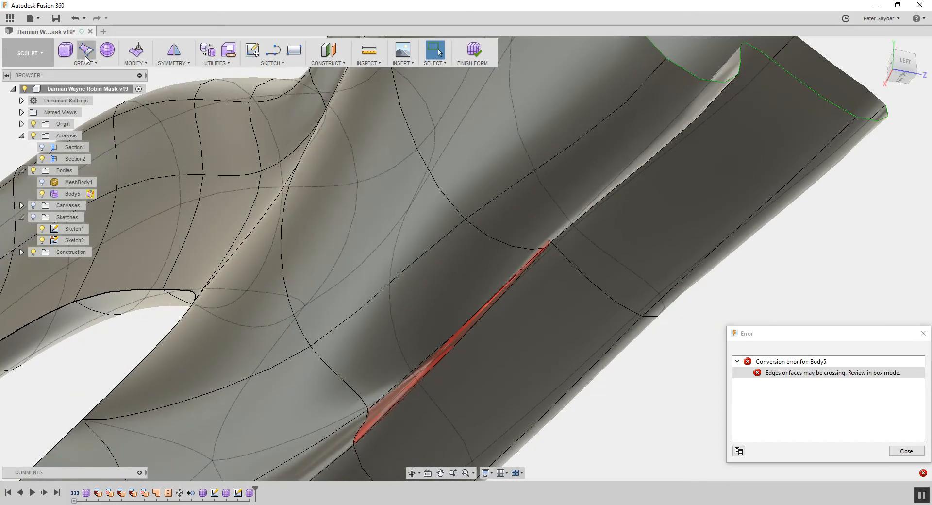
left_click(134, 62)
left_click(146, 75)
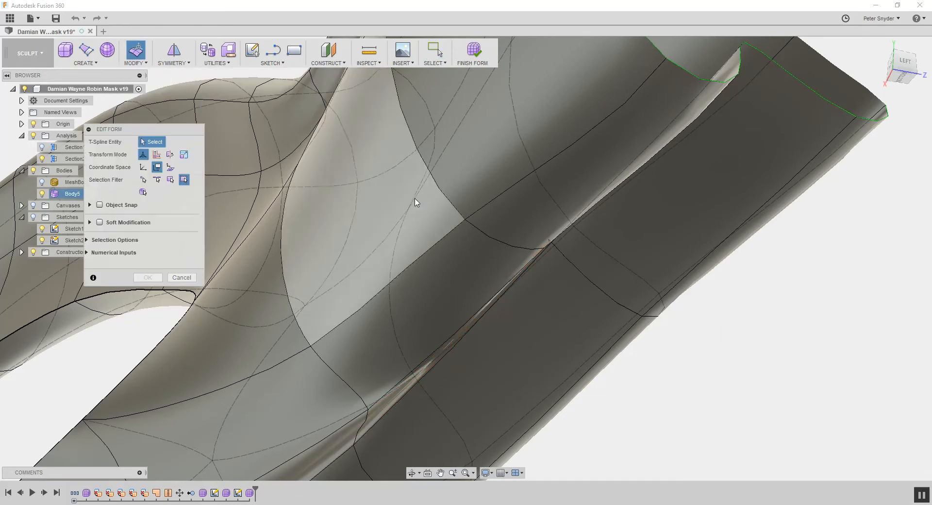
left_click(570, 249)
scroll(607, 272, "down", 3)
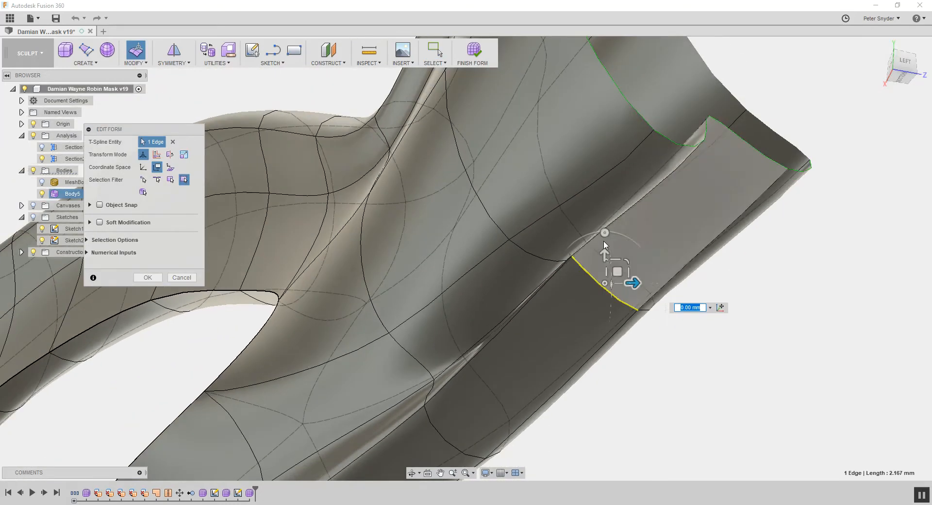
left_click(894, 91)
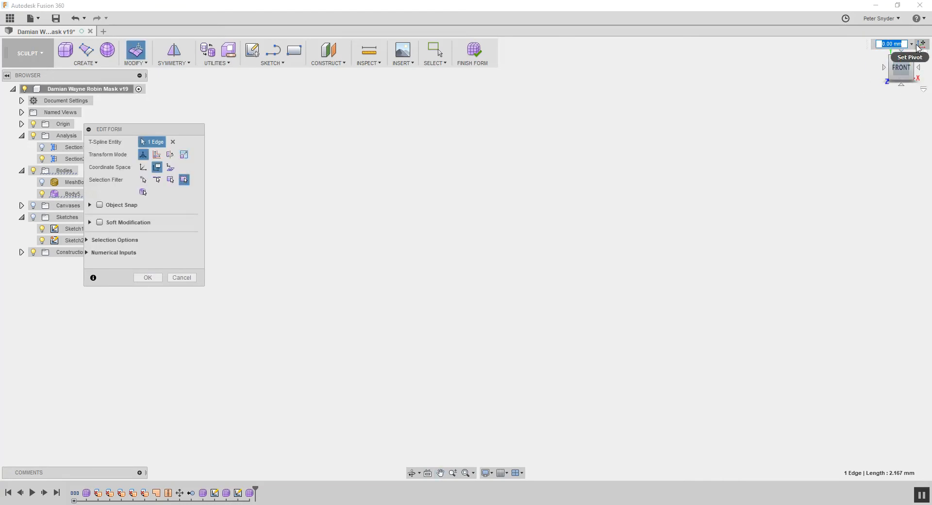
key("Escape")
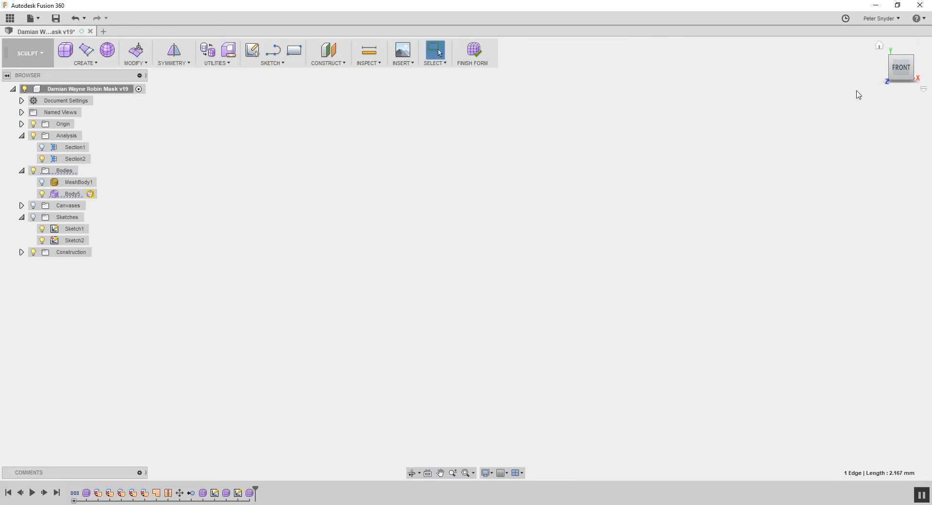
left_click(879, 47)
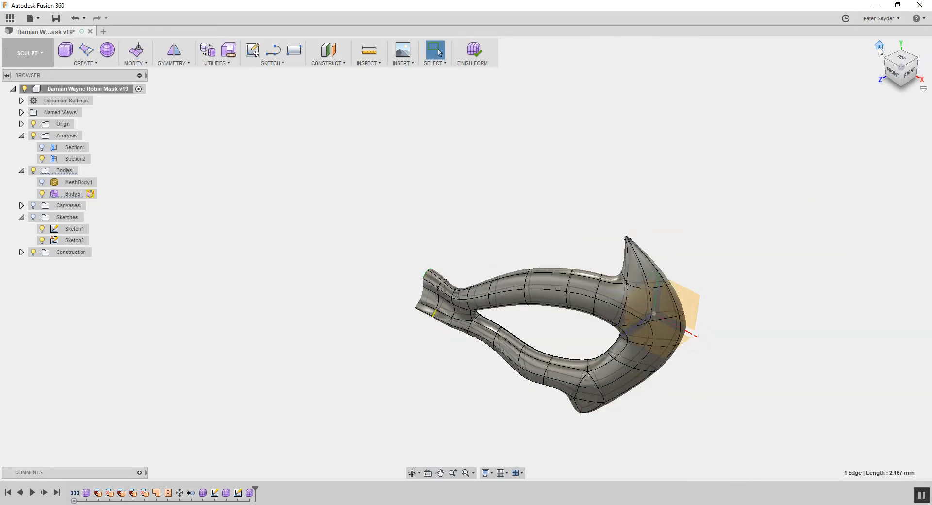
left_click(891, 74)
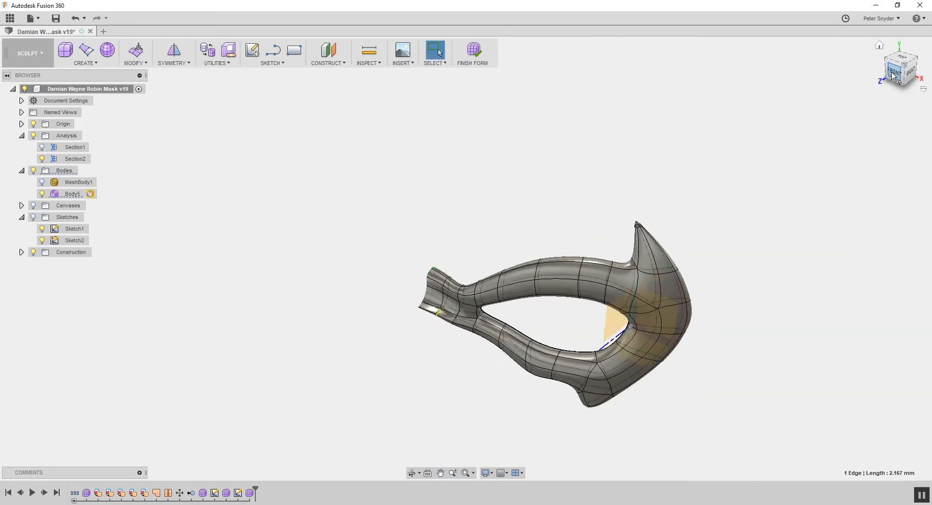
Redisplay the flagged faces and use Edit Form to move the short cross edge beside them downward, under the nose bridge
left_click(90, 194)
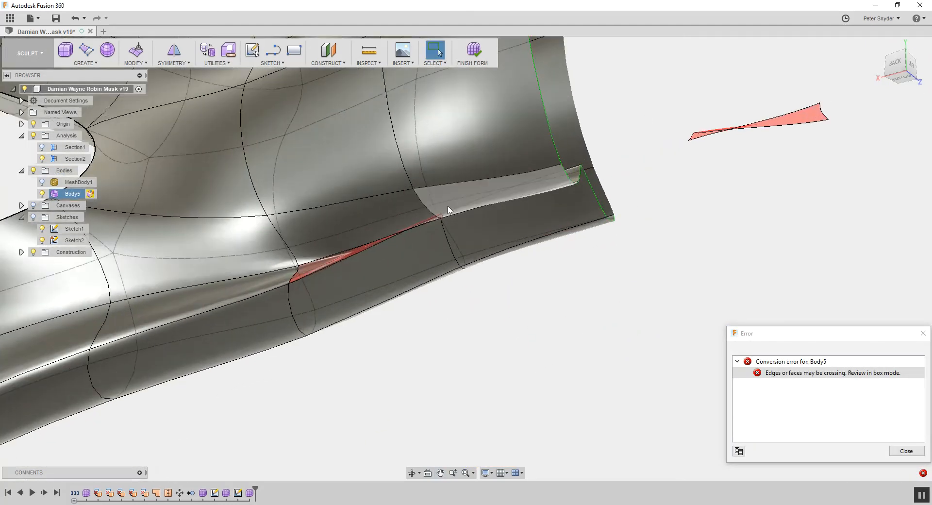
left_click(134, 63)
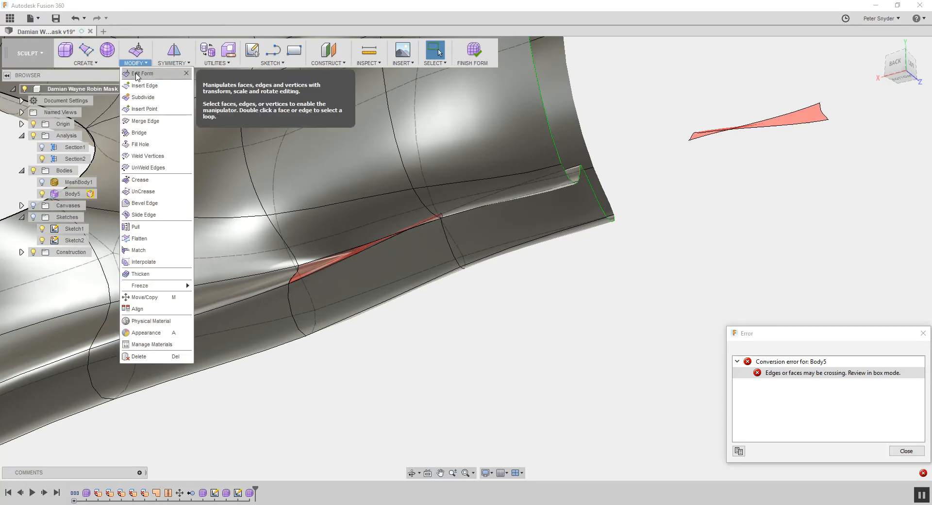
left_click(140, 71)
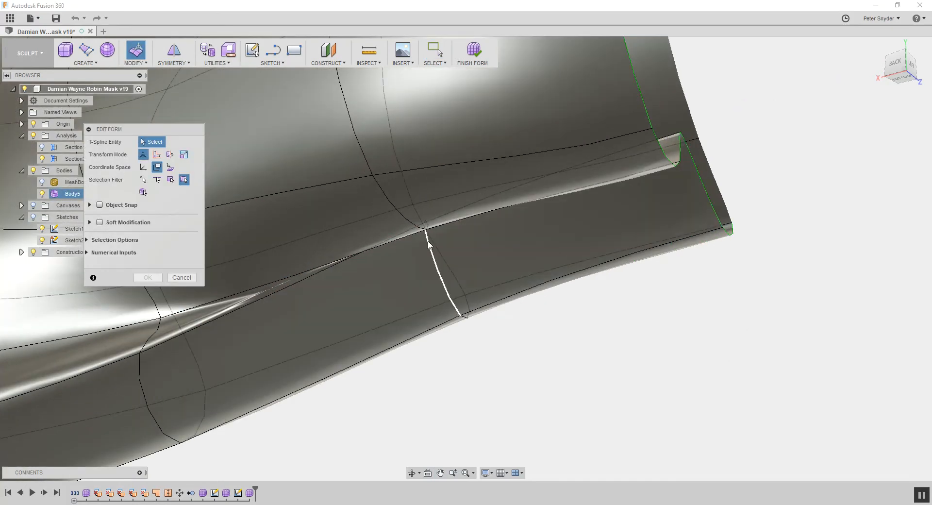
left_click(433, 250)
left_click_drag(458, 260, 466, 306)
scroll(443, 244, "up", 2)
scroll(445, 230, "down", 4)
middle_click_drag(443, 224, 452, 225)
middle_click_drag(464, 255, 558, 204, "shift")
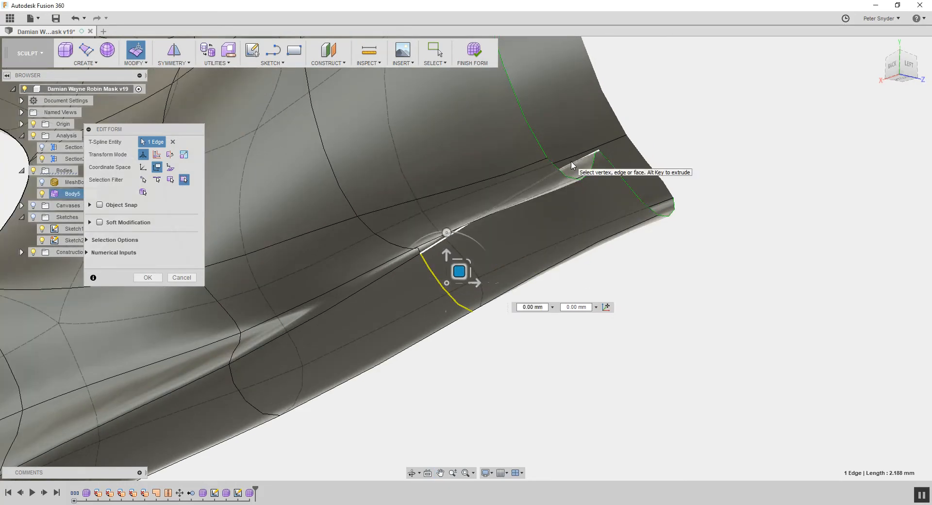
Move the adjoining lengthwise edge under the nose bridge downward, check the shape from the side and front, and accept the form edit
left_click(519, 195)
left_click_drag(521, 194, 527, 240)
scroll(529, 218, "down", 10)
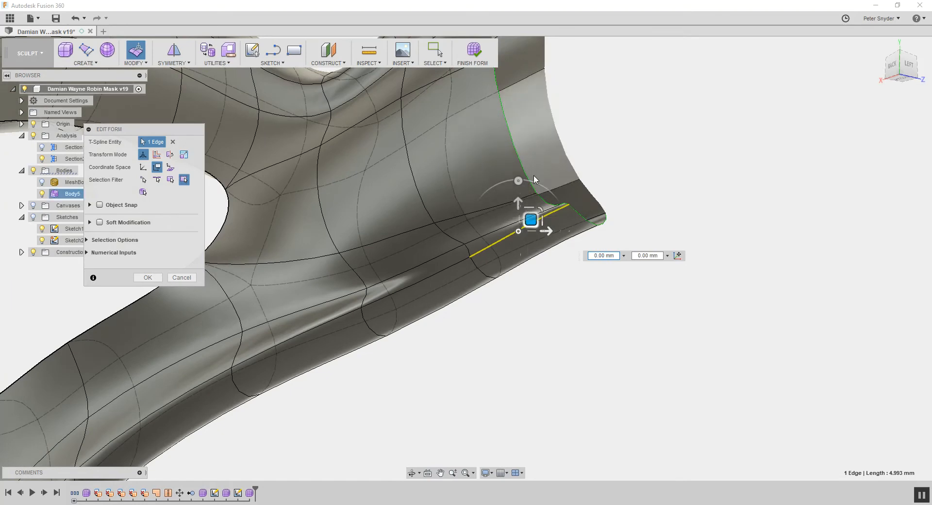
left_click(915, 71)
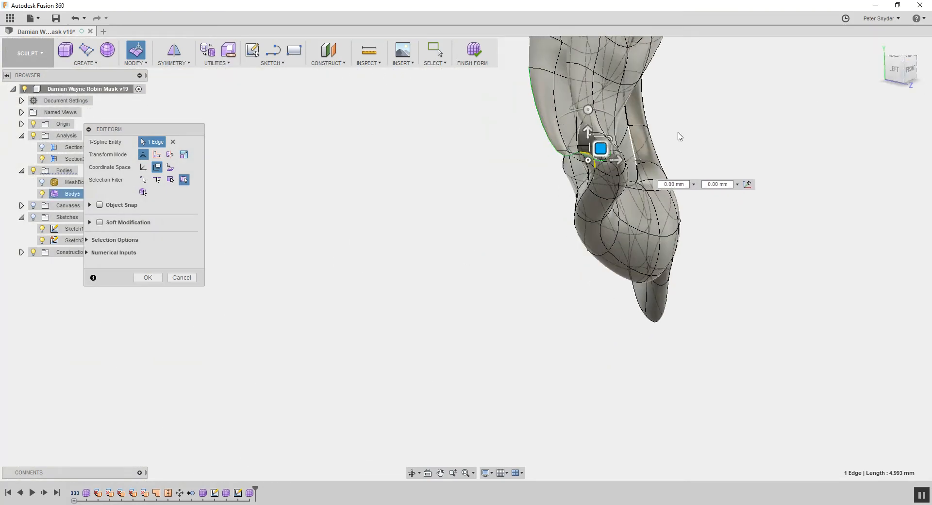
left_click(911, 71)
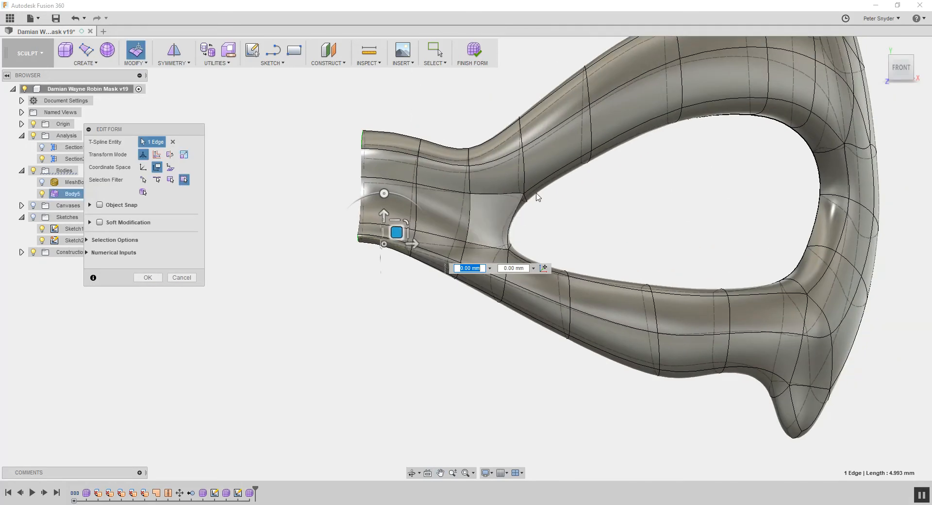
scroll(632, 184, "down", 2)
middle_click_drag(629, 185, 558, 235)
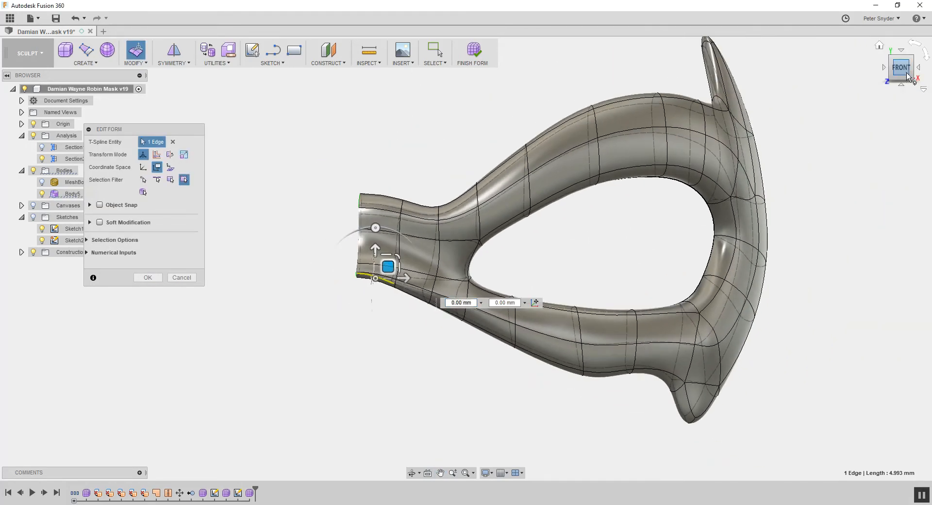
left_click(903, 76)
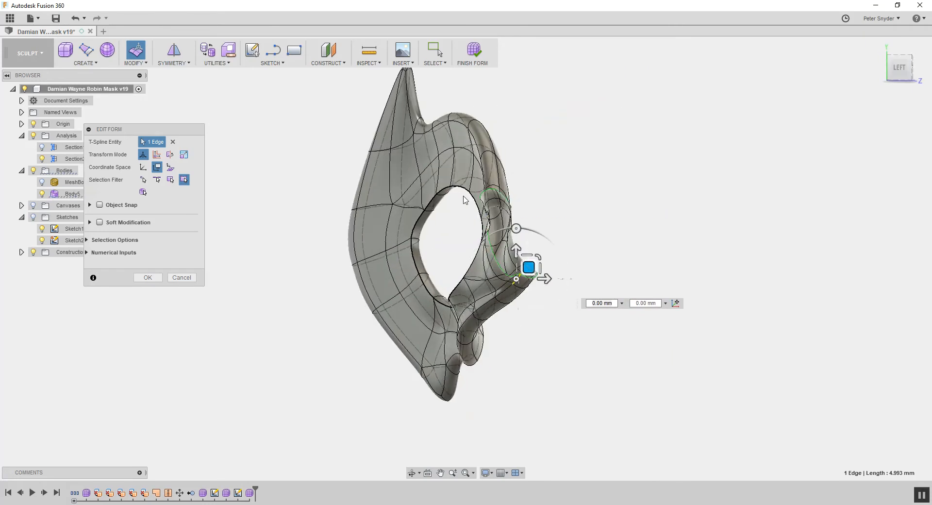
left_click(896, 72)
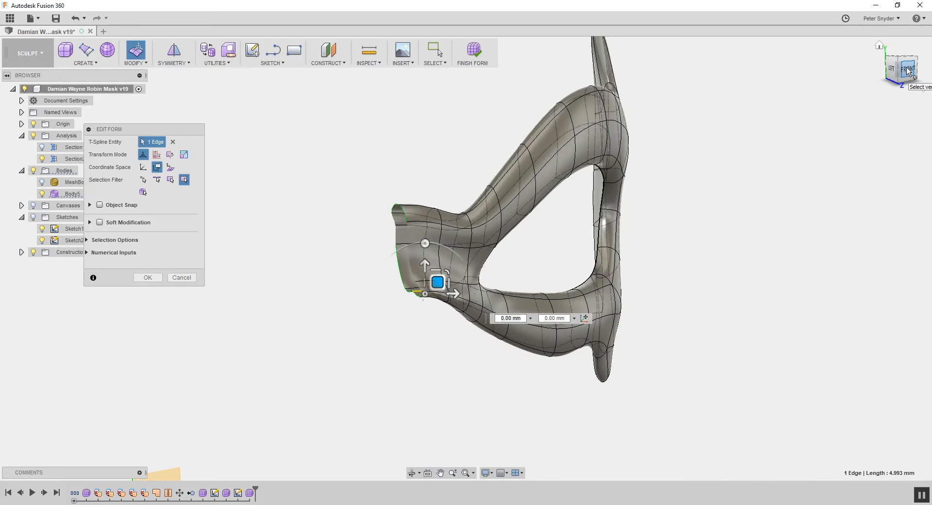
left_click(906, 71)
left_click(148, 277)
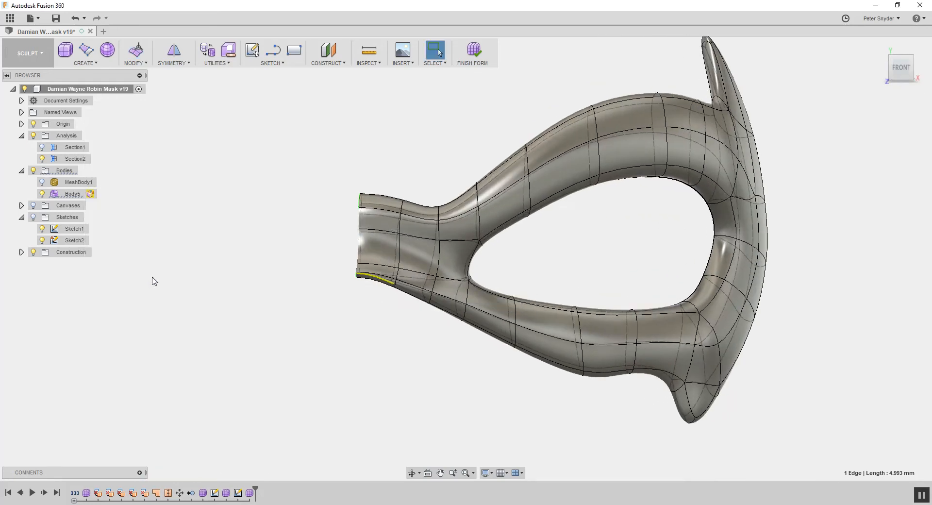
Convert the error-free T-spline mask body to BRep, and show the converted mask body
left_click(92, 196)
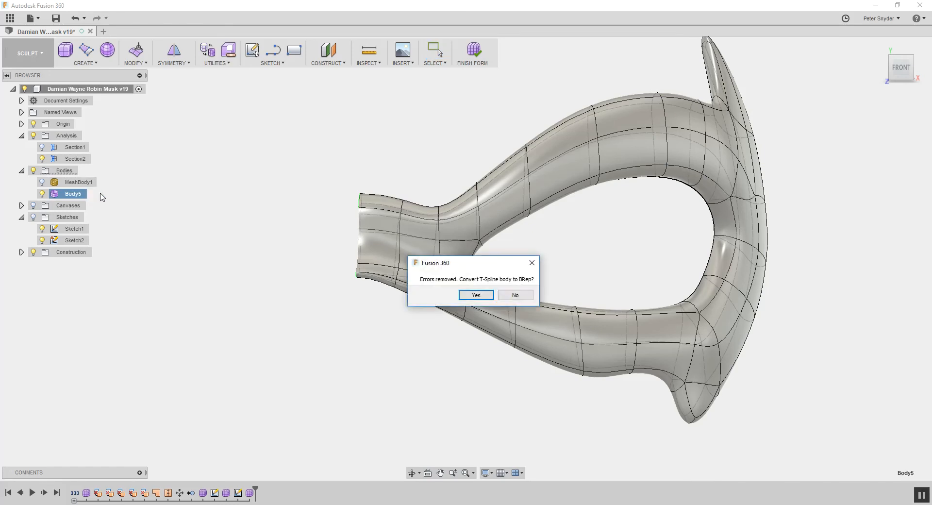
left_click(476, 295)
left_click(148, 230)
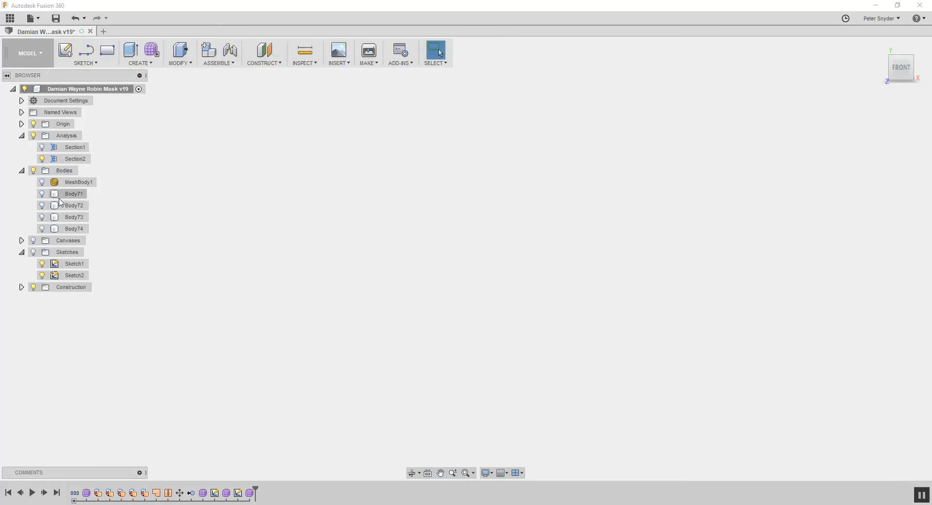
left_click(42, 229)
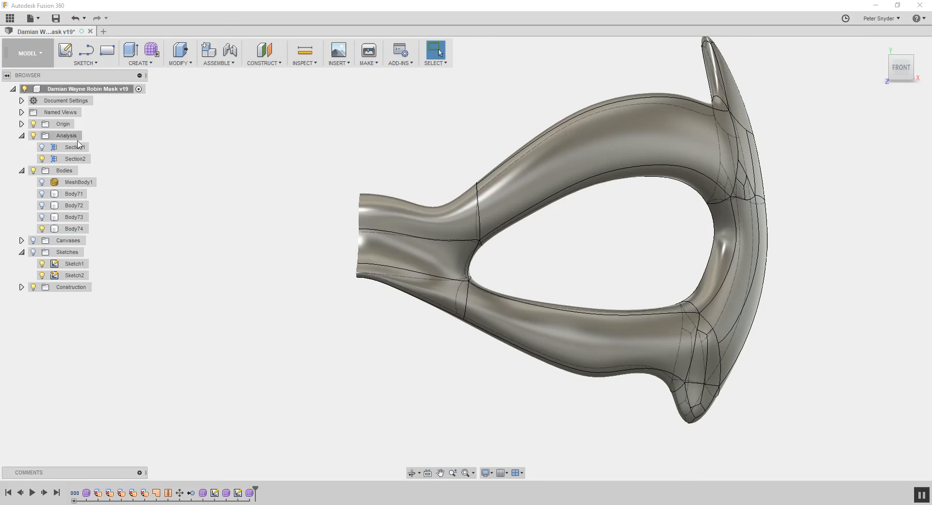
Turn off the section analyses so both halves of the mask are displayed, and check the complete mask from the front and at an angle
left_click(35, 137)
middle_click_drag(346, 220, 440, 224)
scroll(440, 224, "down", 4)
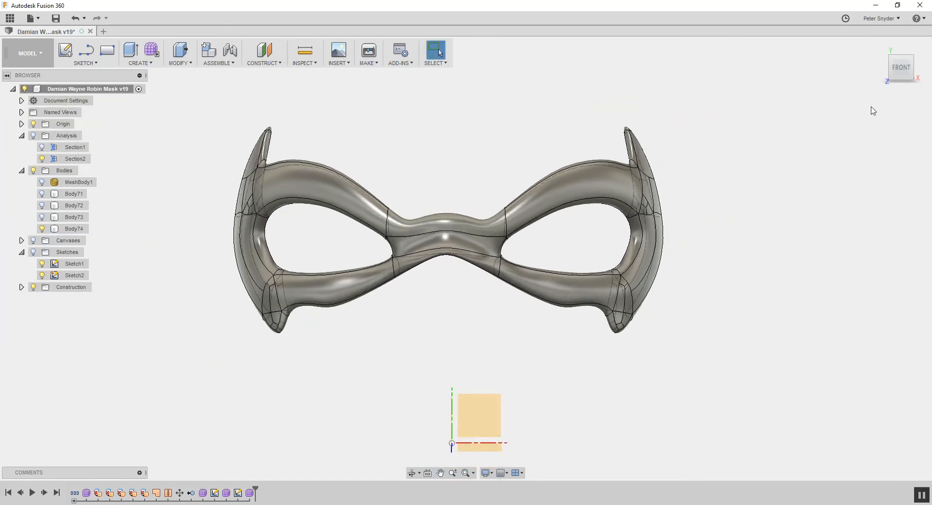
mouse_move(909, 69)
left_mouse_down()
mouse_move(928, 71)
mouse_move(912, 71)
left_mouse_up()
left_click(908, 71)
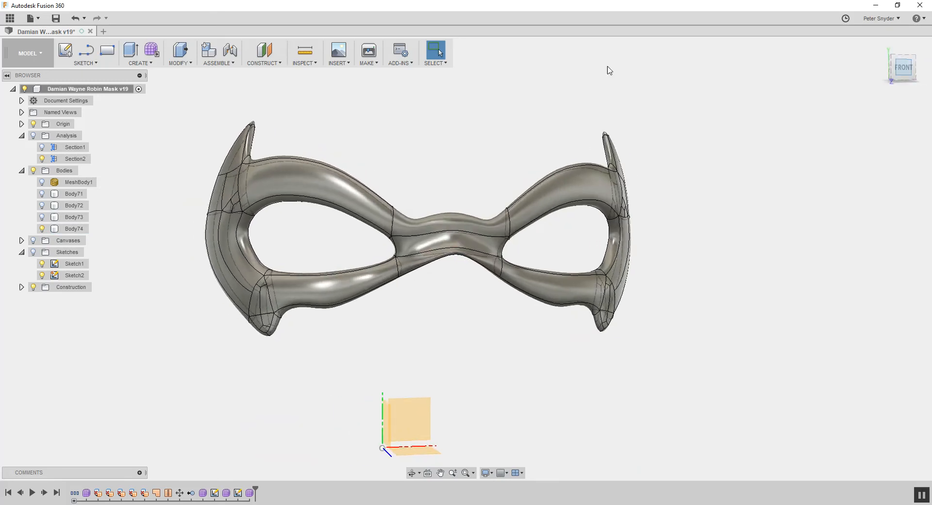
Switch to the Render workspace and view the mask's shaded surface from the front and at an angle
left_click(30, 55)
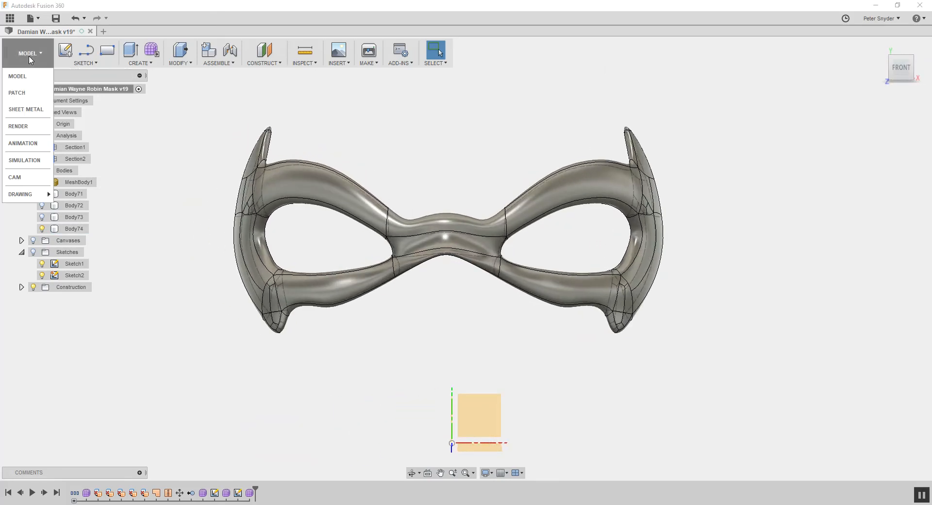
left_click(18, 127)
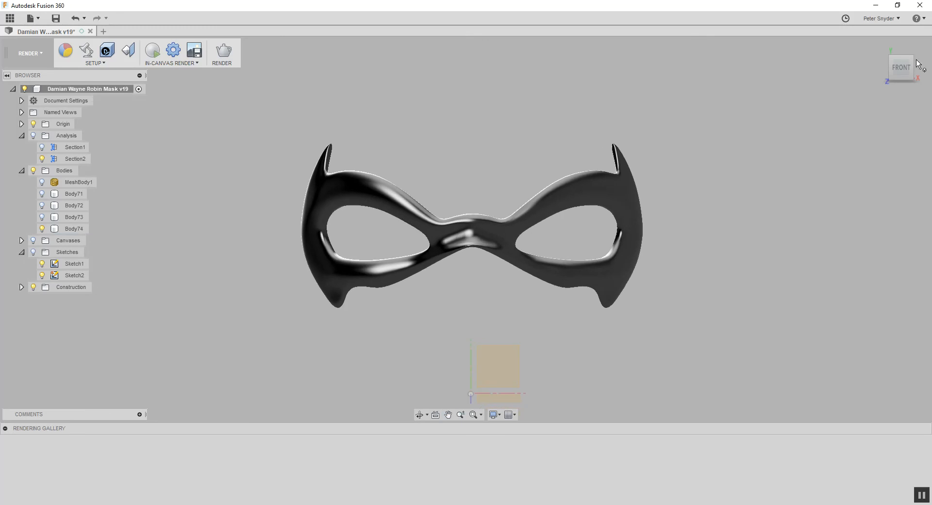
mouse_move(903, 70)
left_mouse_down()
mouse_move(925, 73)
mouse_move(914, 74)
left_mouse_up()
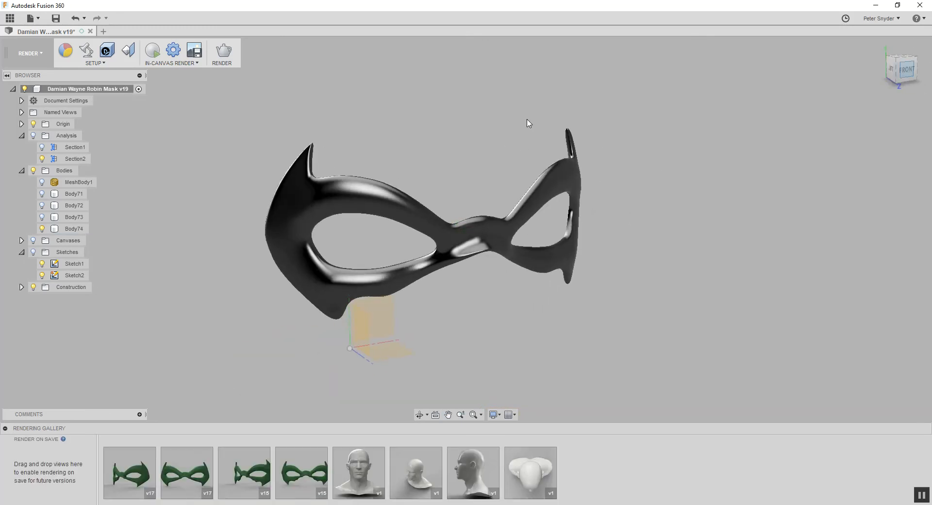
Show the head mesh body behind the mask and check how the mask sits on the face from the front and side
left_click(42, 182)
scroll(849, 132, "down", 2)
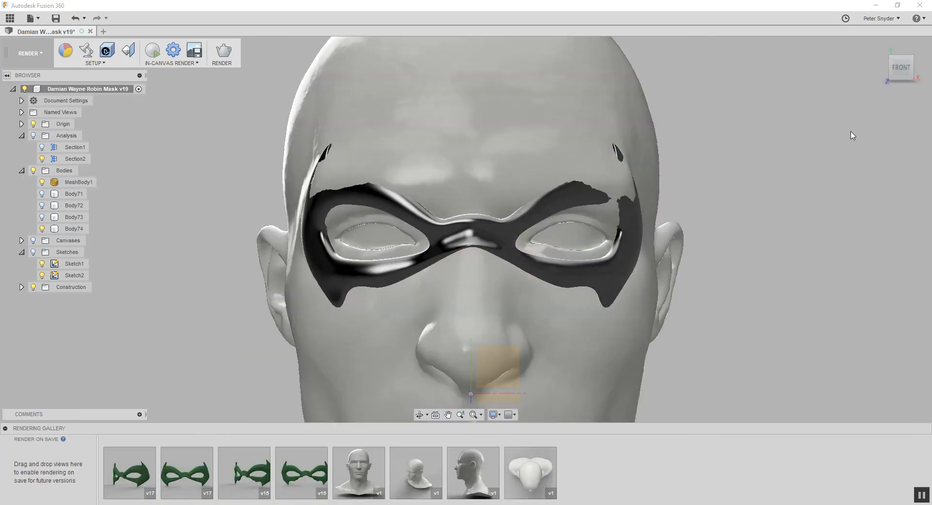
left_click_drag(903, 71, 923, 73)
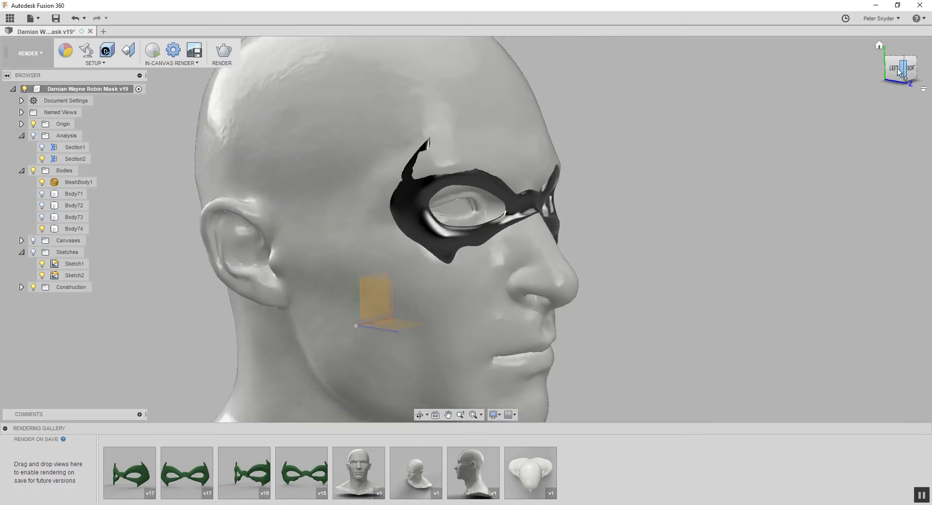
left_click(897, 70)
Return to the Model workspace and move the mask body 5 mm along Z, forward from the face
right_click(73, 229)
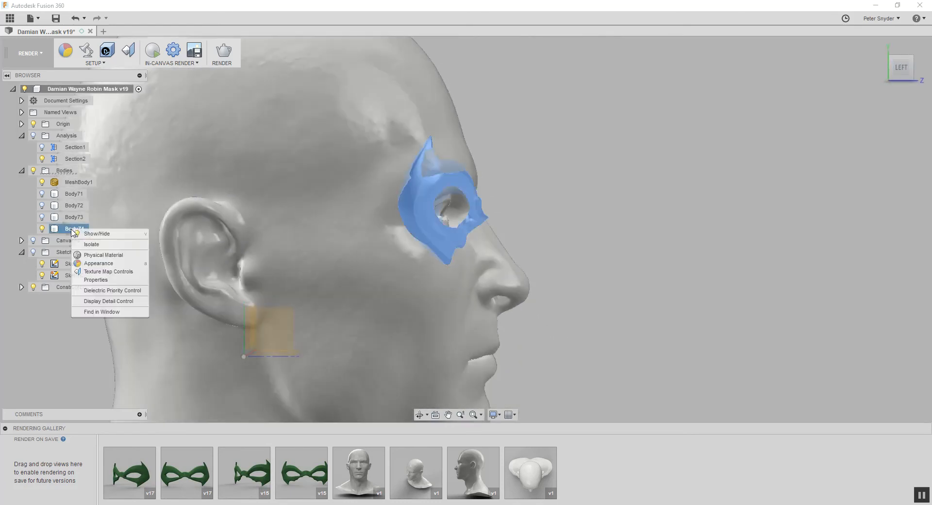
left_click(31, 58)
left_click(29, 57)
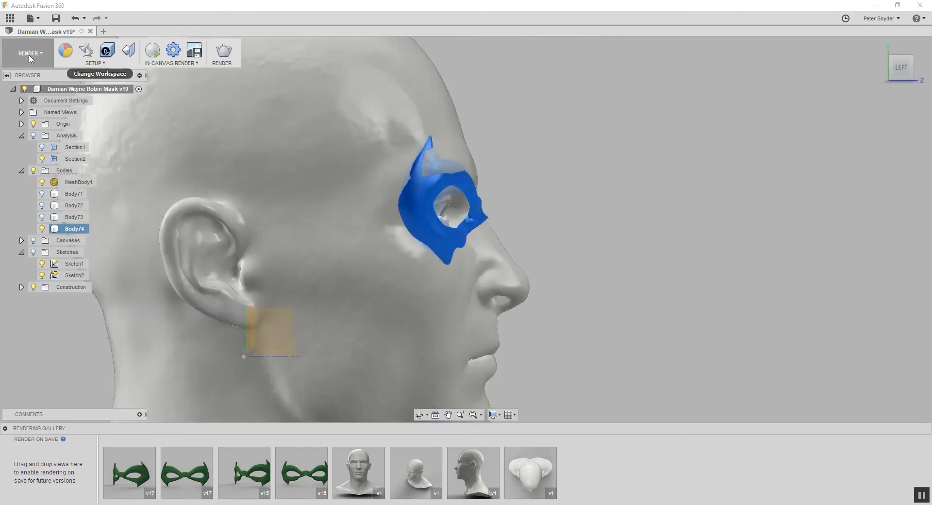
left_click(19, 76)
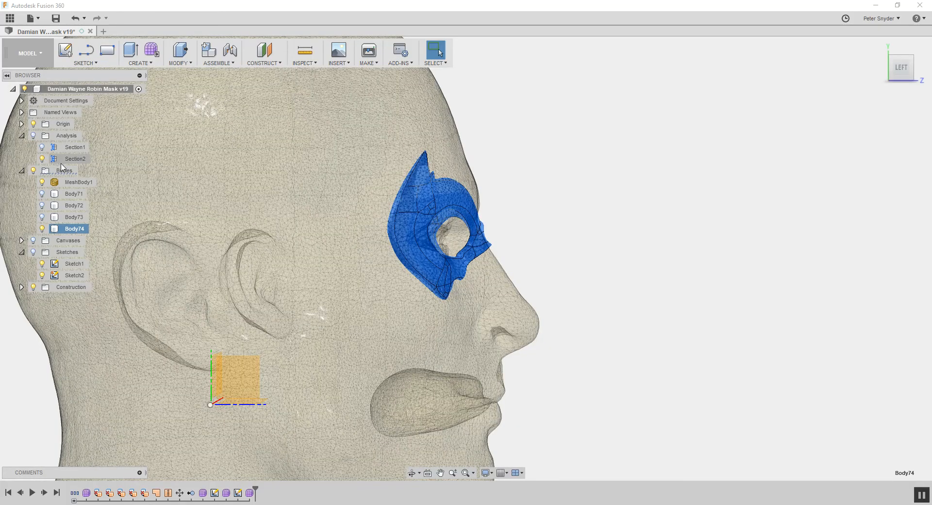
right_click(80, 231)
left_click(81, 233)
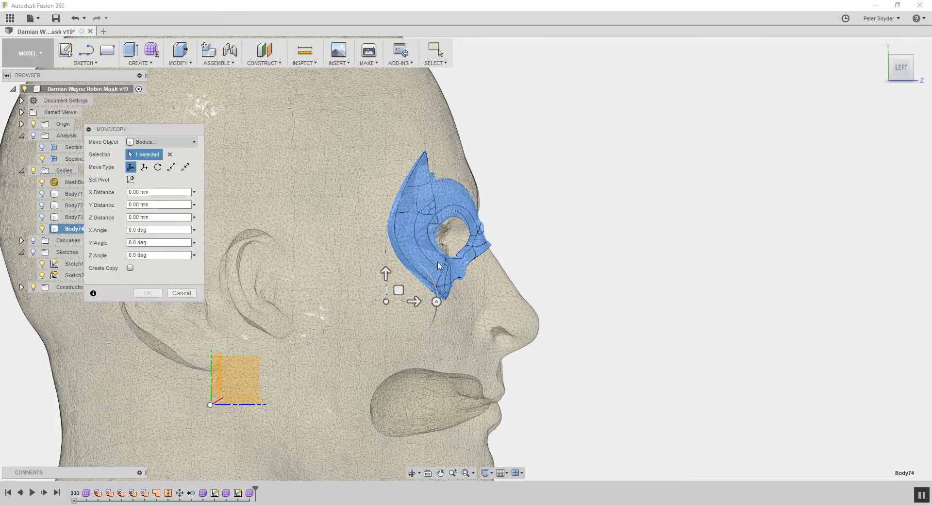
left_click_drag(420, 302, 427, 302)
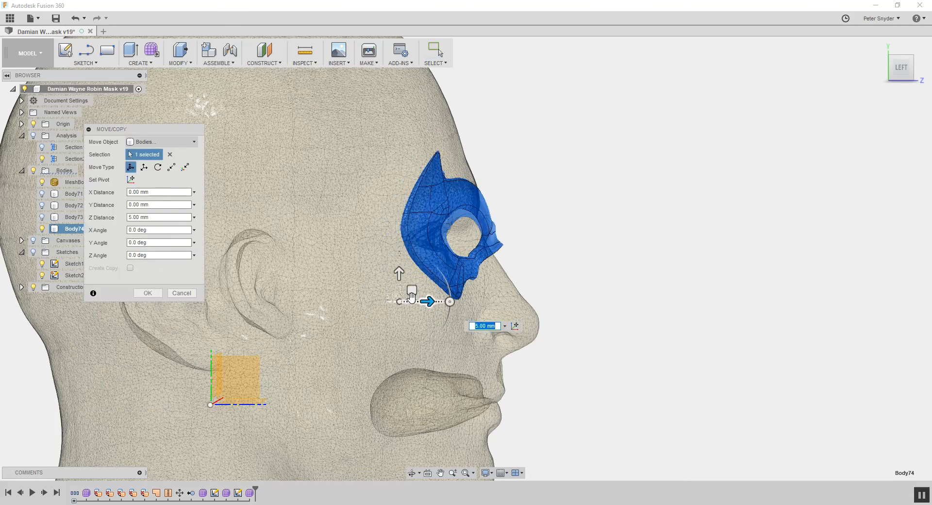
key("Return")
Switch back to the Render workspace and examine the moved mask on the head from the side, front and at an angle
left_click(28, 53)
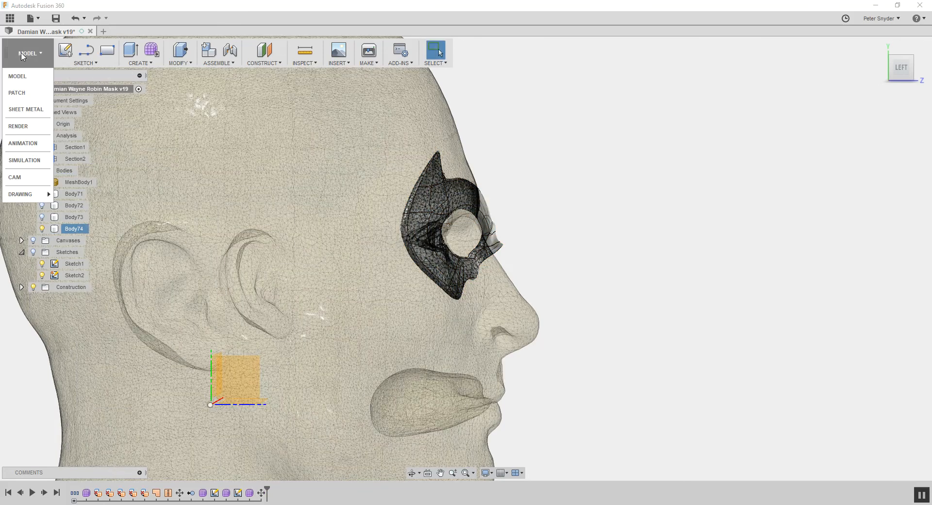
left_click(24, 126)
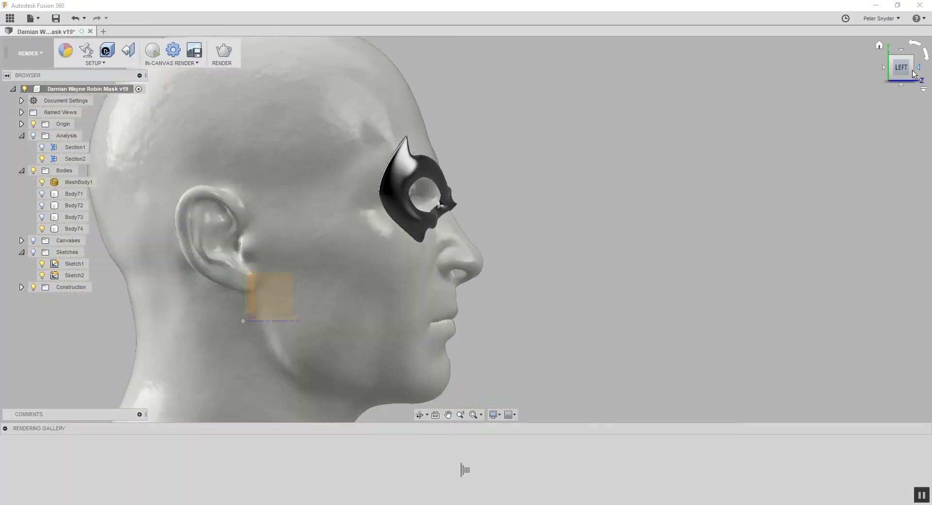
left_click(914, 71)
left_click_drag(926, 74, 922, 75)
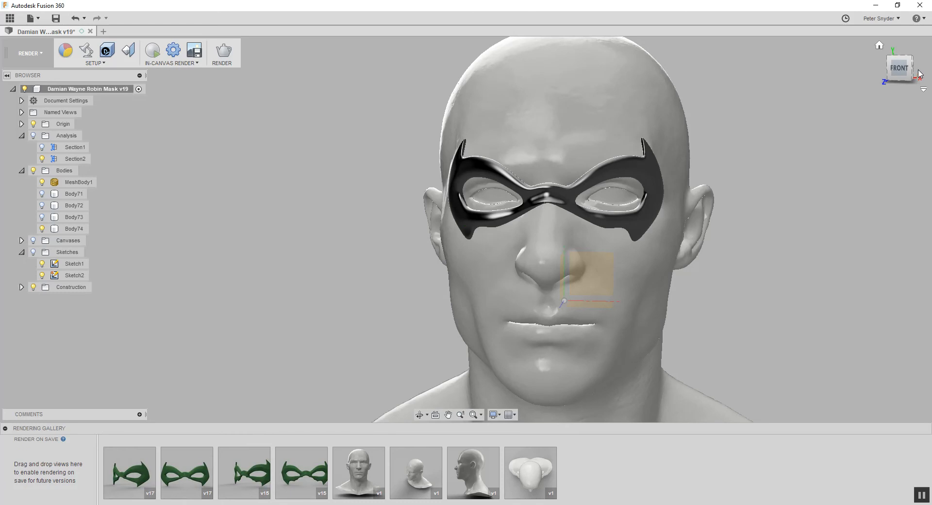
left_click(906, 70)
left_click(895, 71)
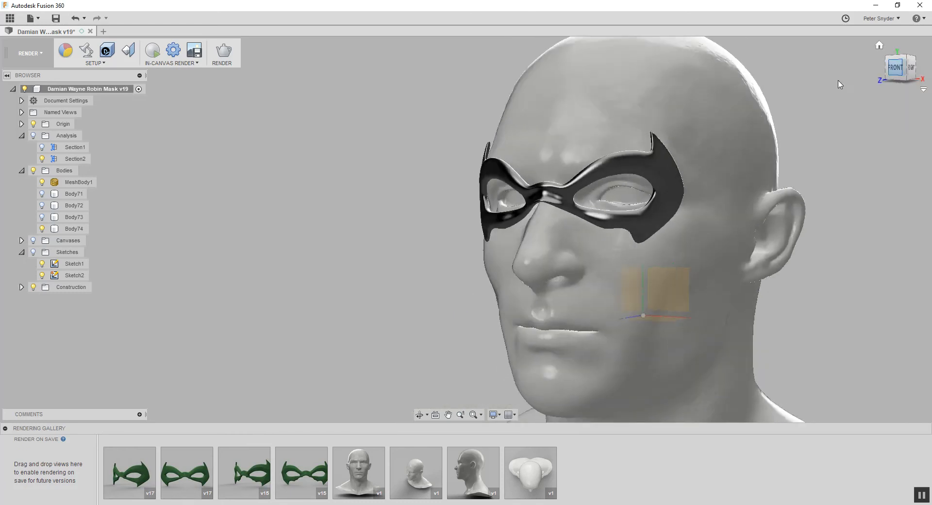
scroll(703, 139, "up", 3)
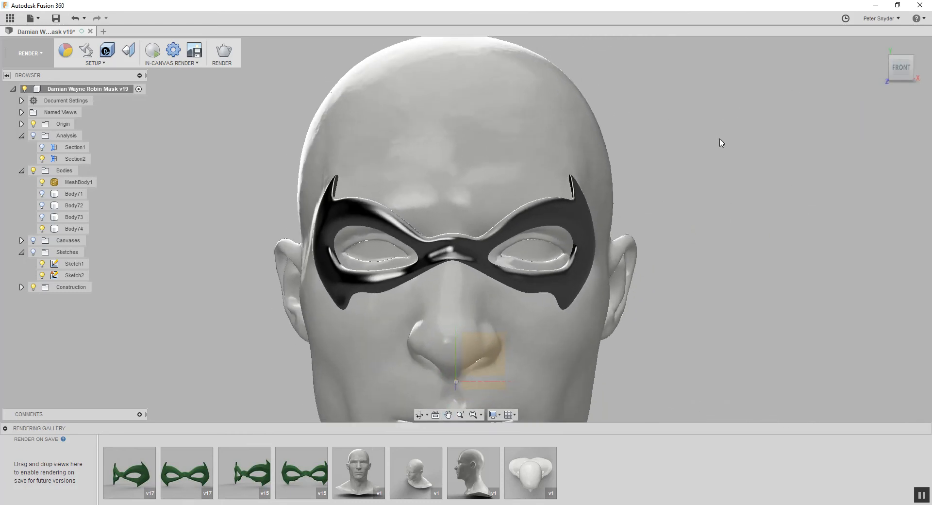